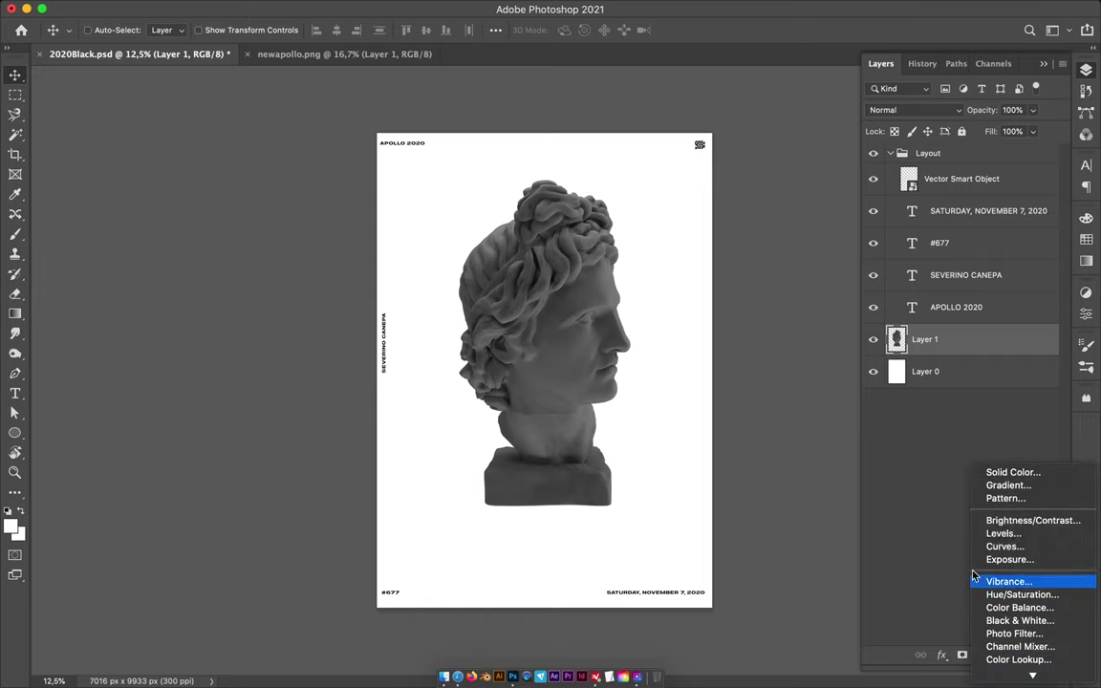
Step: Add a Levels adjustment with shadow and highlight input sliders pulled inward to brighten the statue
click(958, 530)
drag(864, 449, 897, 449)
drag(1049, 449, 972, 449)
scroll(608, 477, up, 3)
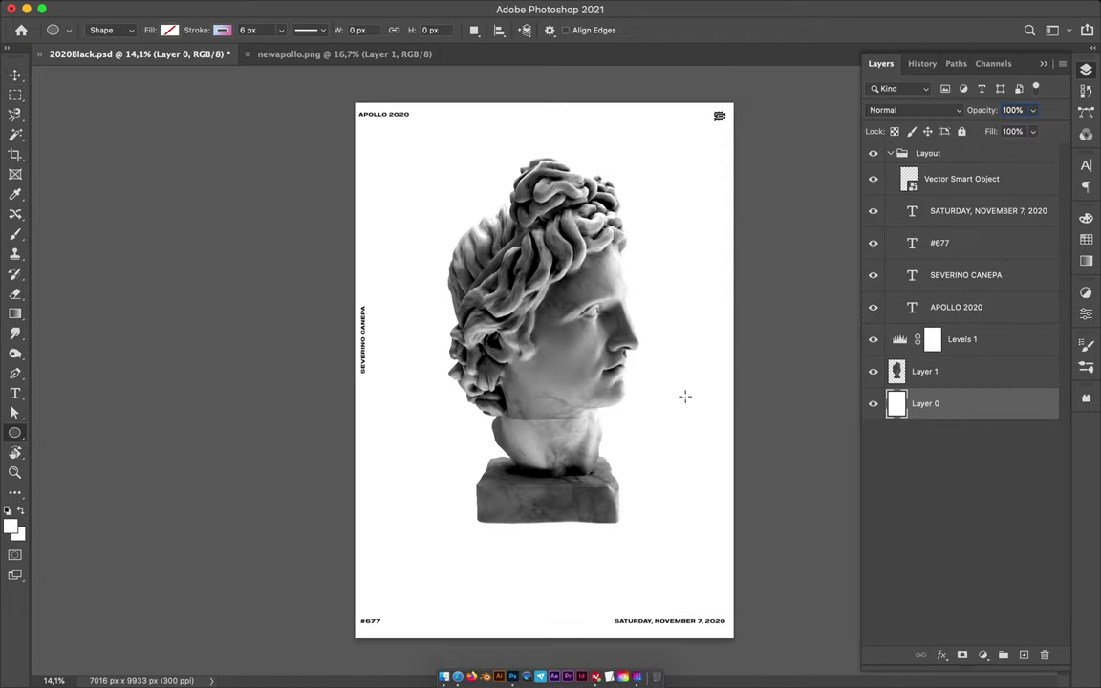
Step: Draw a full-canvas rectangle with a gradient fill behind the statue
click(222, 30)
click(170, 29)
click(132, 60)
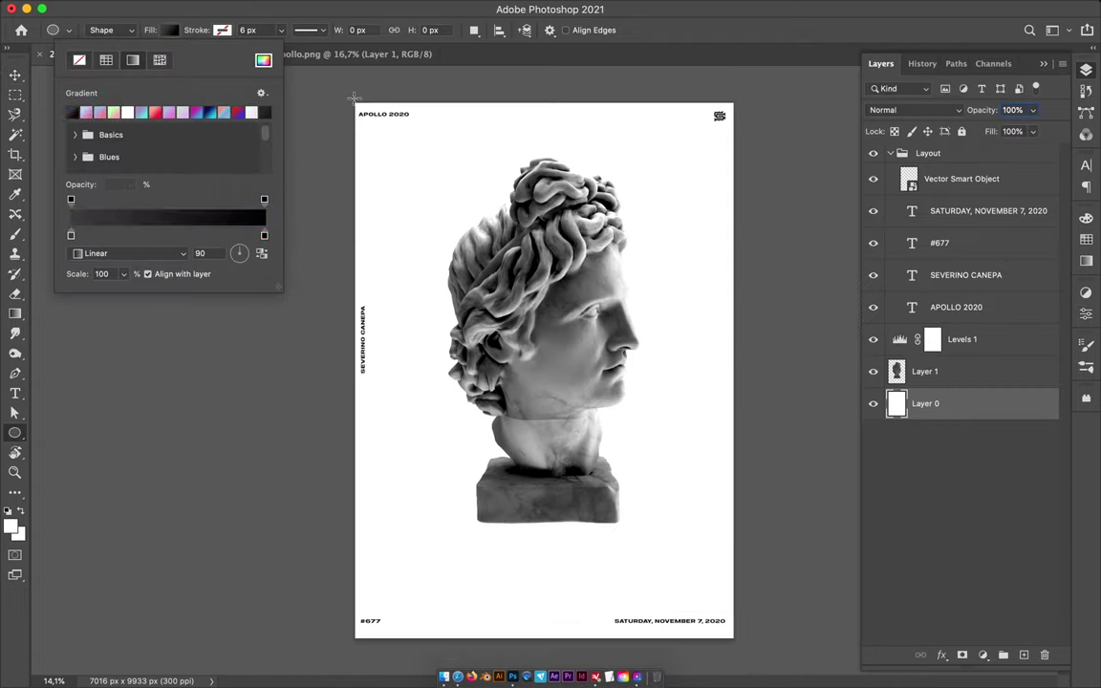
drag(351, 99, 735, 640)
click(170, 30)
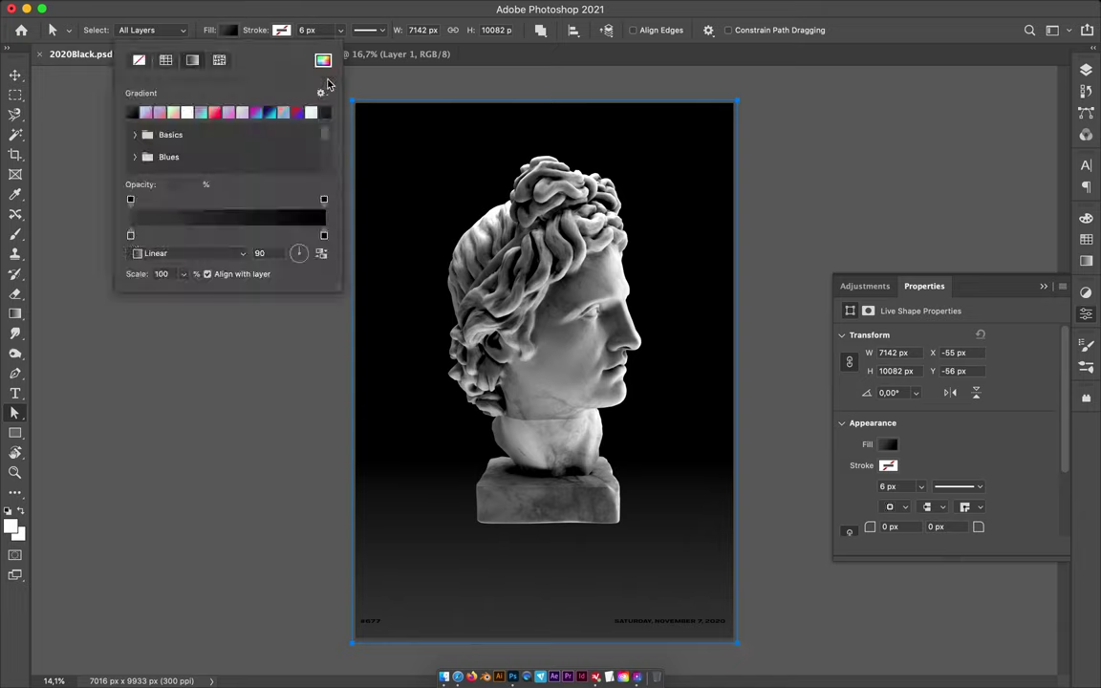
Step: Set the gradient's colour stops to soft grey tones
double_click(130, 235)
click(658, 316)
drag(657, 316, 648, 257)
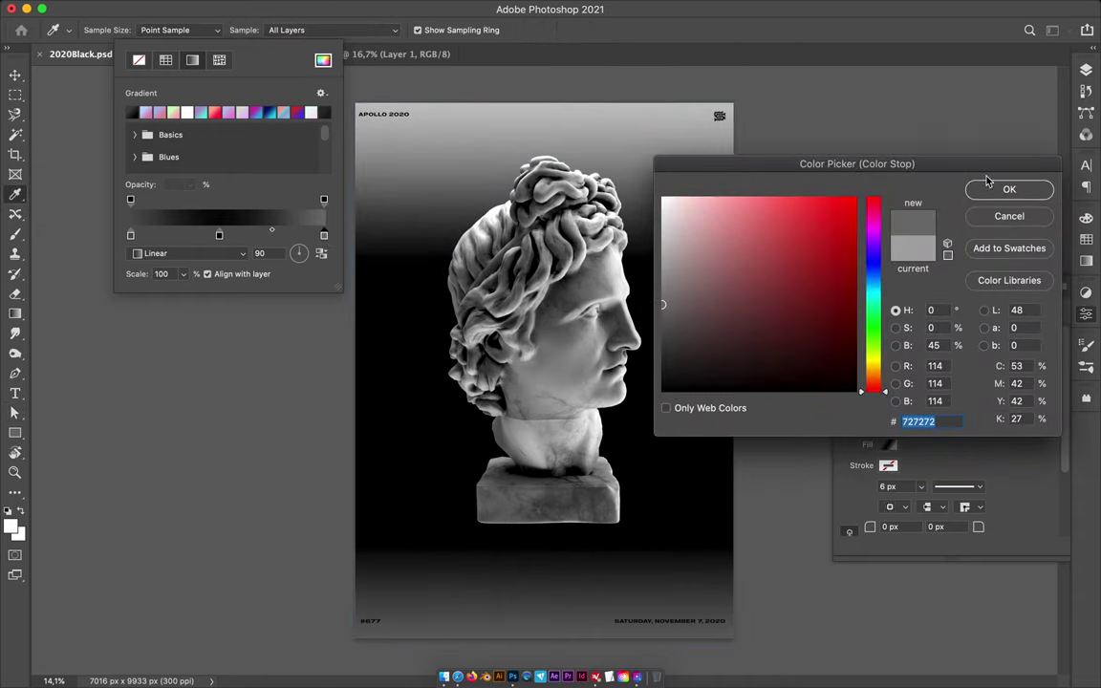
click(663, 335)
drag(662, 335, 659, 329)
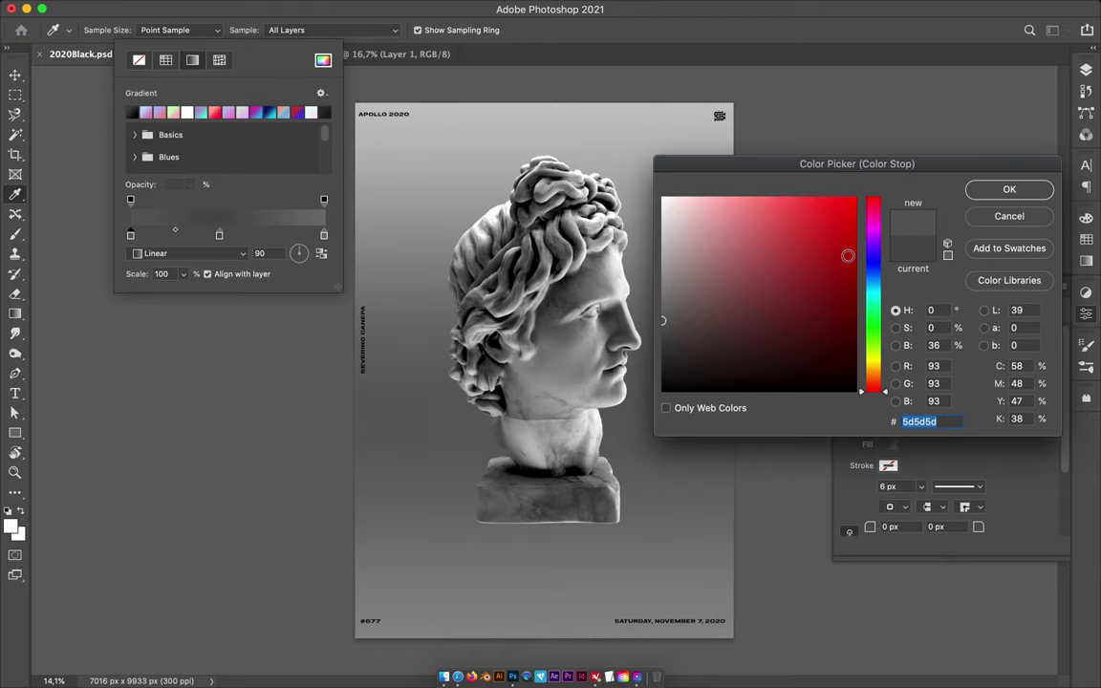
Step: Select the statue layer, zoom in on the neck, and set the Pen tool to Path mode
key(v)
super+click(587, 306)
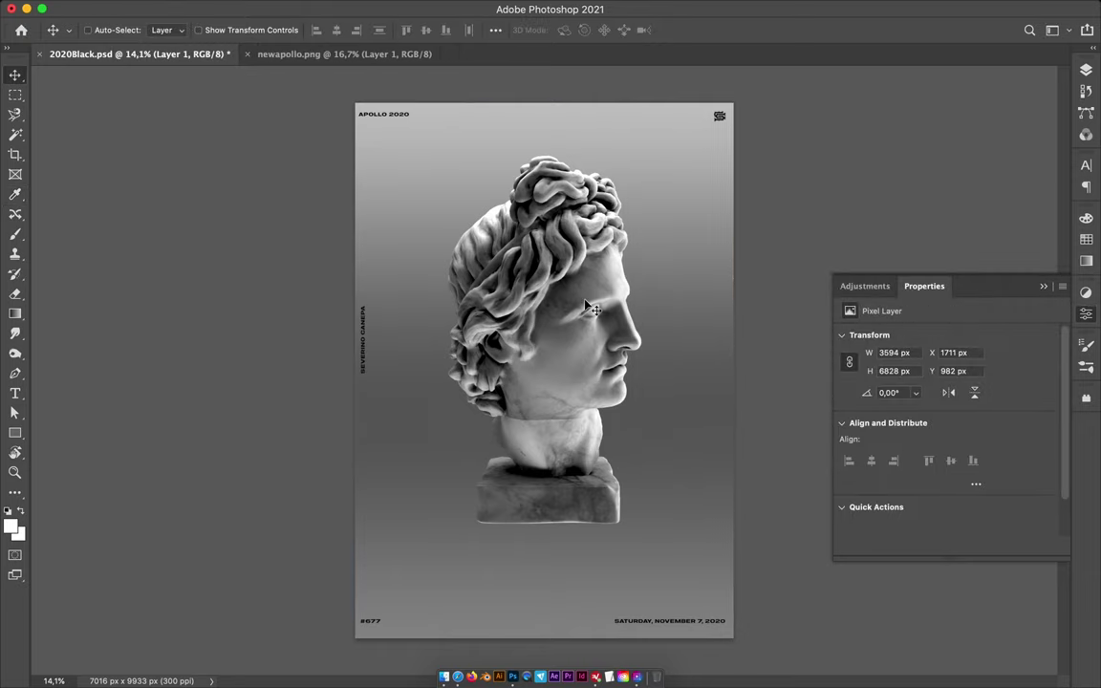
scroll(574, 372, up, 3)
scroll(541, 437, up, 3)
scroll(430, 474, up, 3)
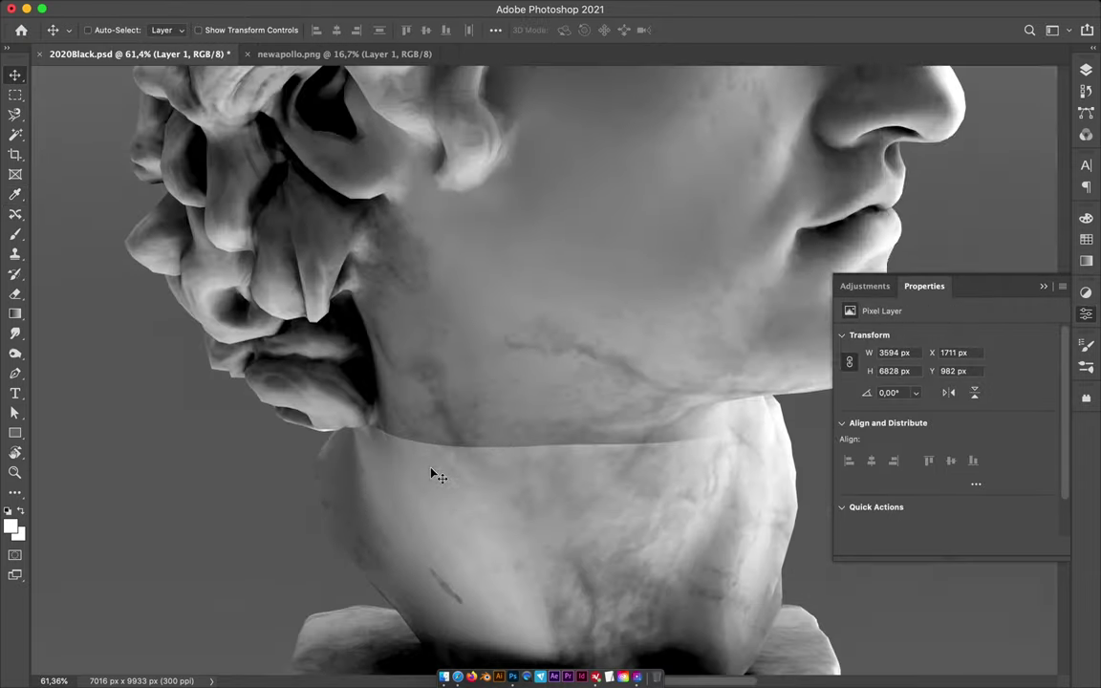
key(F7)
key(p)
click(112, 29)
Step: Begin tracing the neck seam with a pen path, undoing a misplaced point
scroll(165, 482, up, 2)
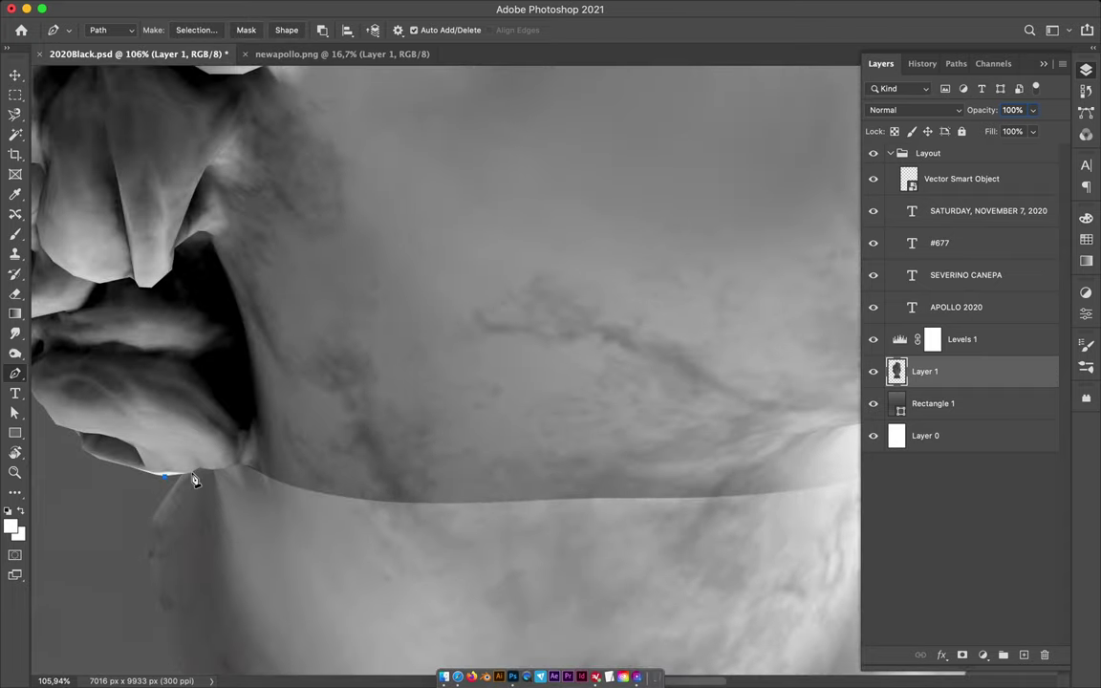
scroll(176, 497, up, 4)
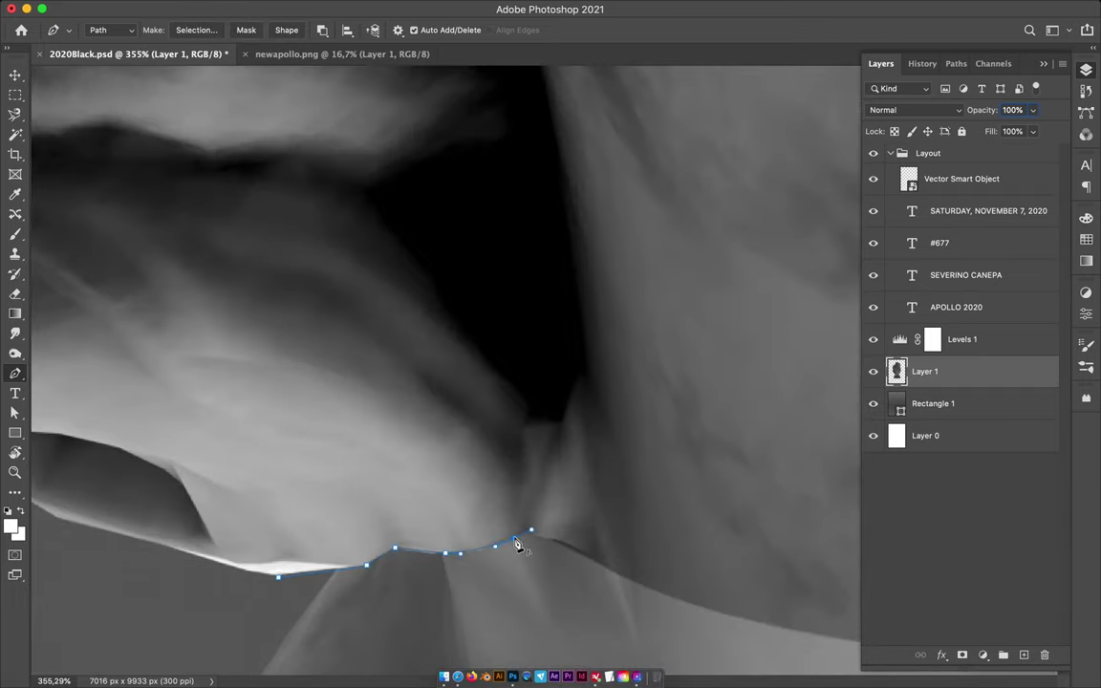
scroll(571, 557, down, 1)
scroll(569, 560, down, 2)
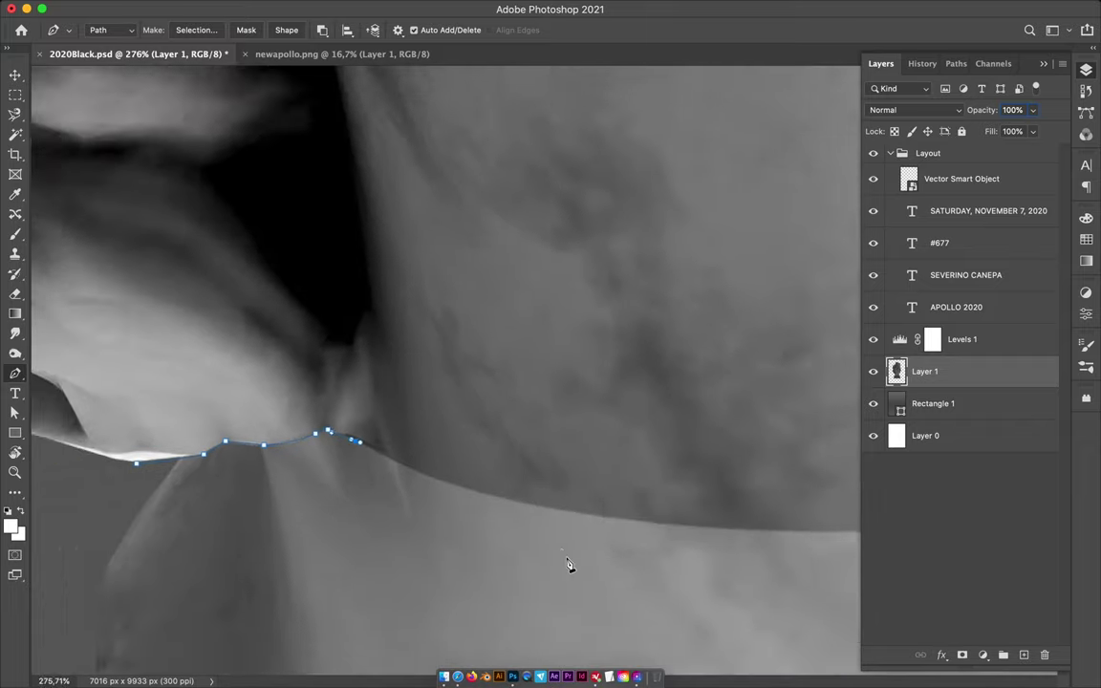
scroll(569, 561, down, 2)
scroll(748, 514, down, 1)
scroll(698, 491, right, 5)
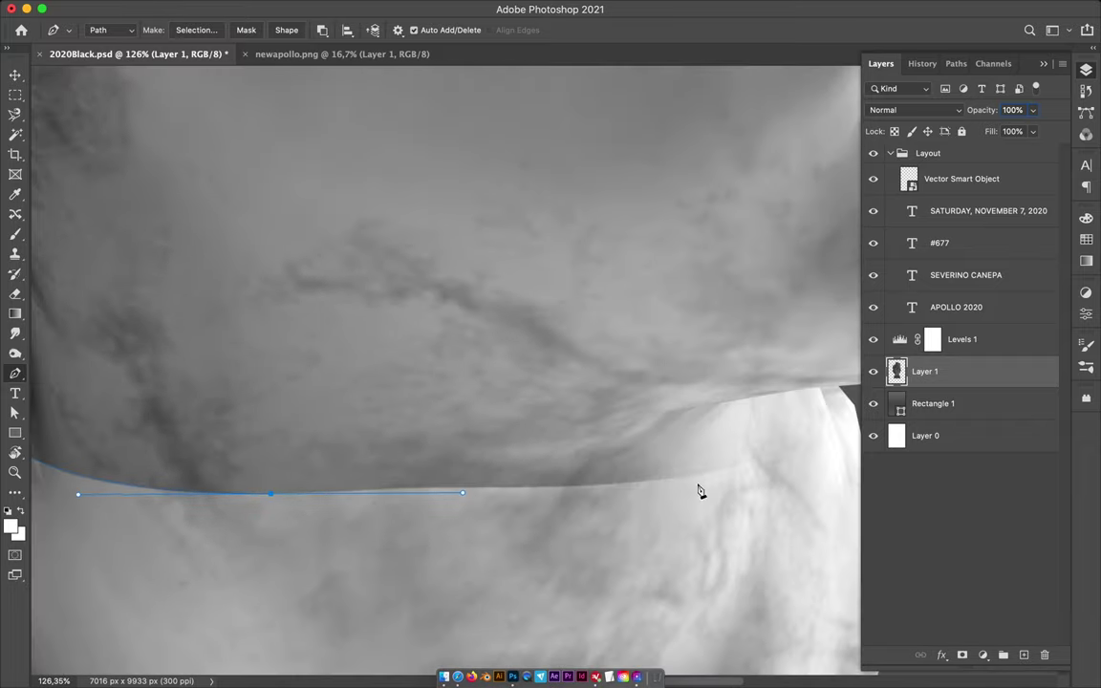
key(ctrl+z)
Step: Continue the path along the neck seam and curve it up over the shoulder
scroll(168, 486, left, 5)
scroll(516, 502, right, 5)
click(275, 526)
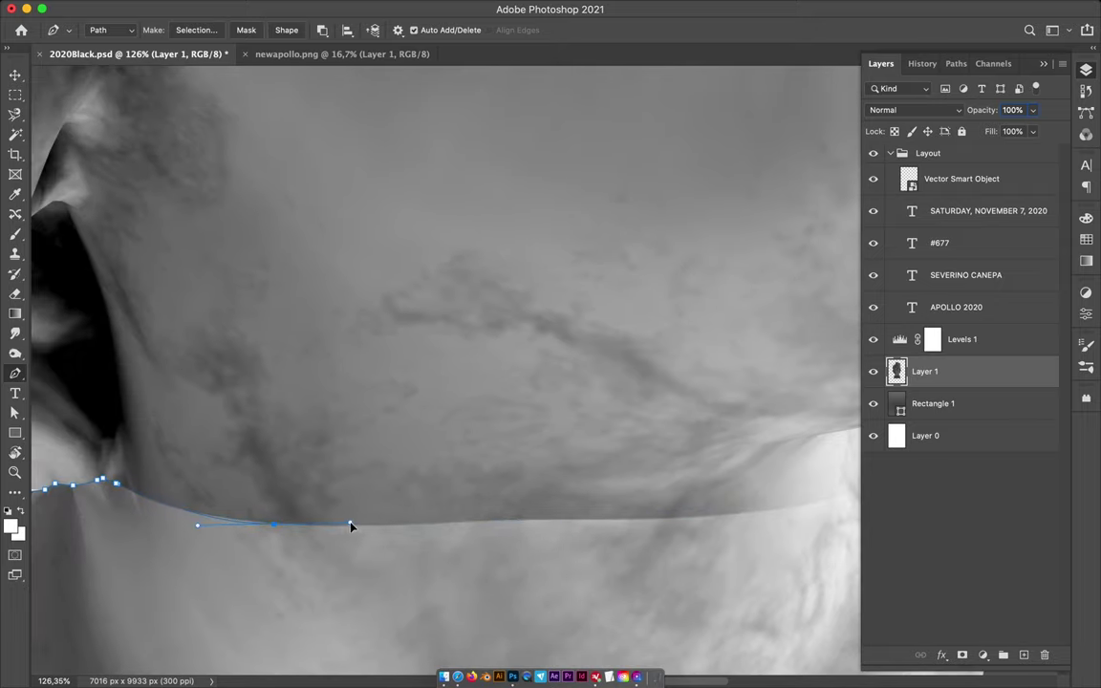
key(ctrl+z)
drag(665, 518, 680, 521)
scroll(703, 521, right, 5)
drag(732, 487, 814, 443)
Step: Convert the traced path into a selection and cut the base onto its own layer
key(super+0)
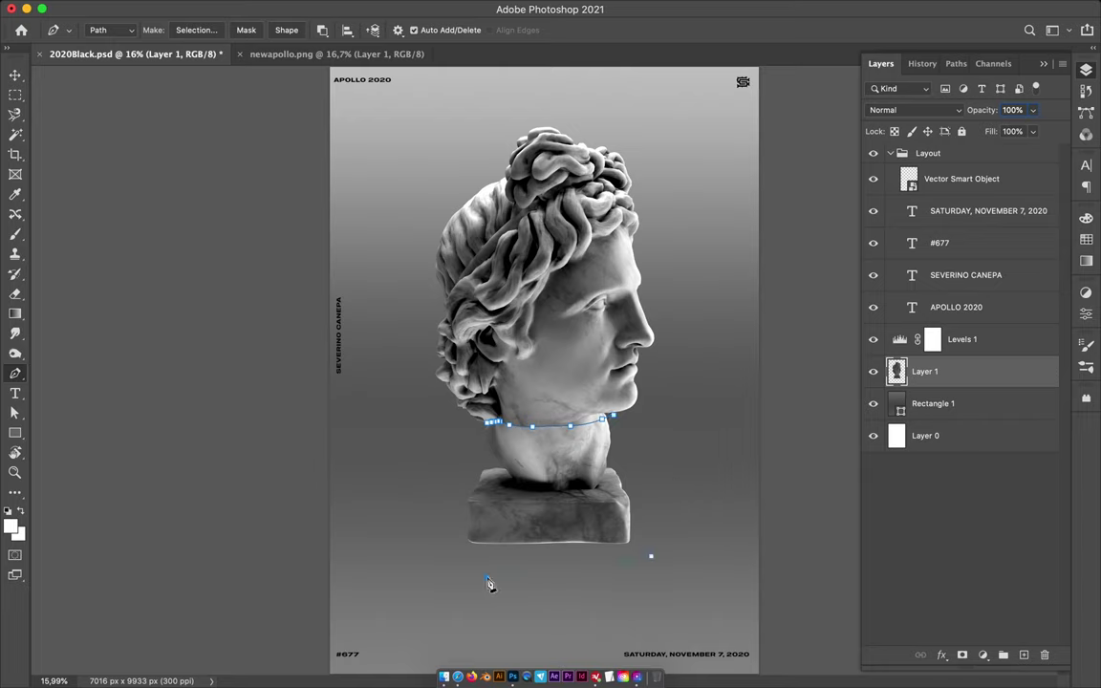
click(196, 30)
click(634, 273)
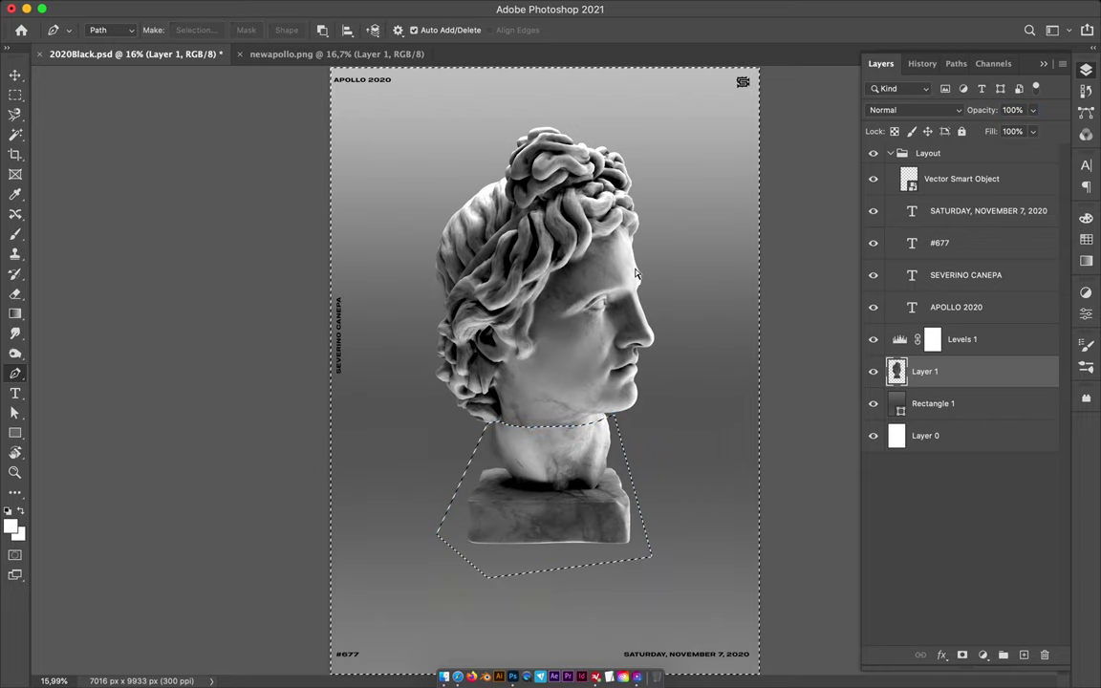
key(ctrl+shift+j)
Step: Move the cut-out base down below the head
key(v)
mouse_move(569, 373)
mouse_down()
mouse_move(568, 405)
mouse_move(528, 402)
mouse_up()
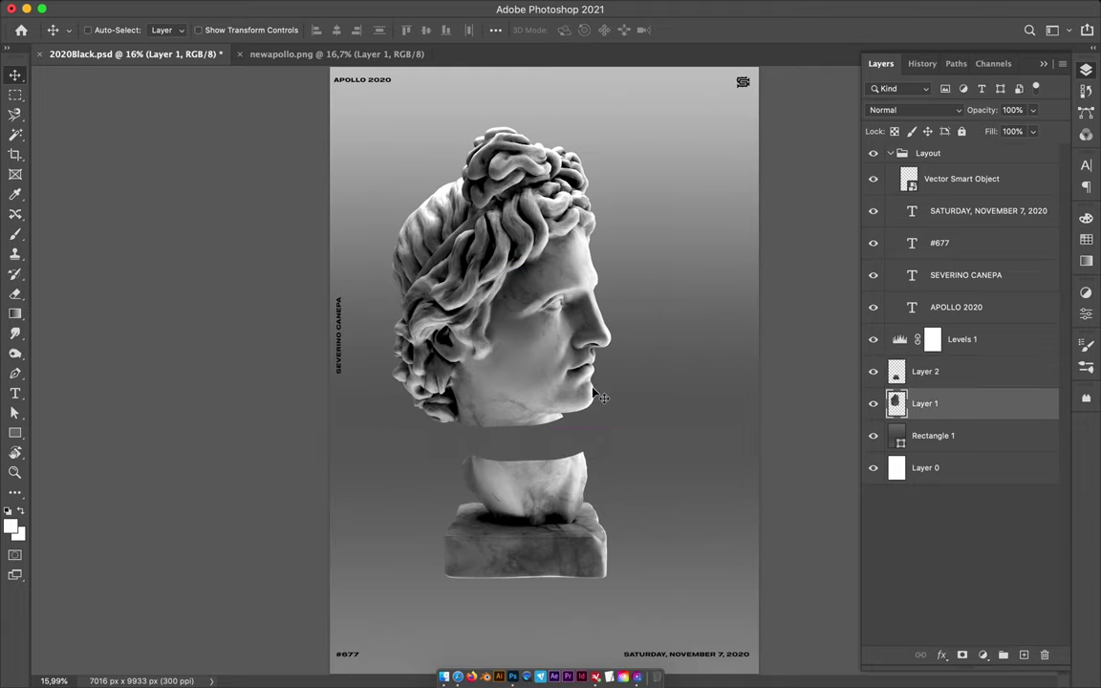
scroll(554, 406, up, 1)
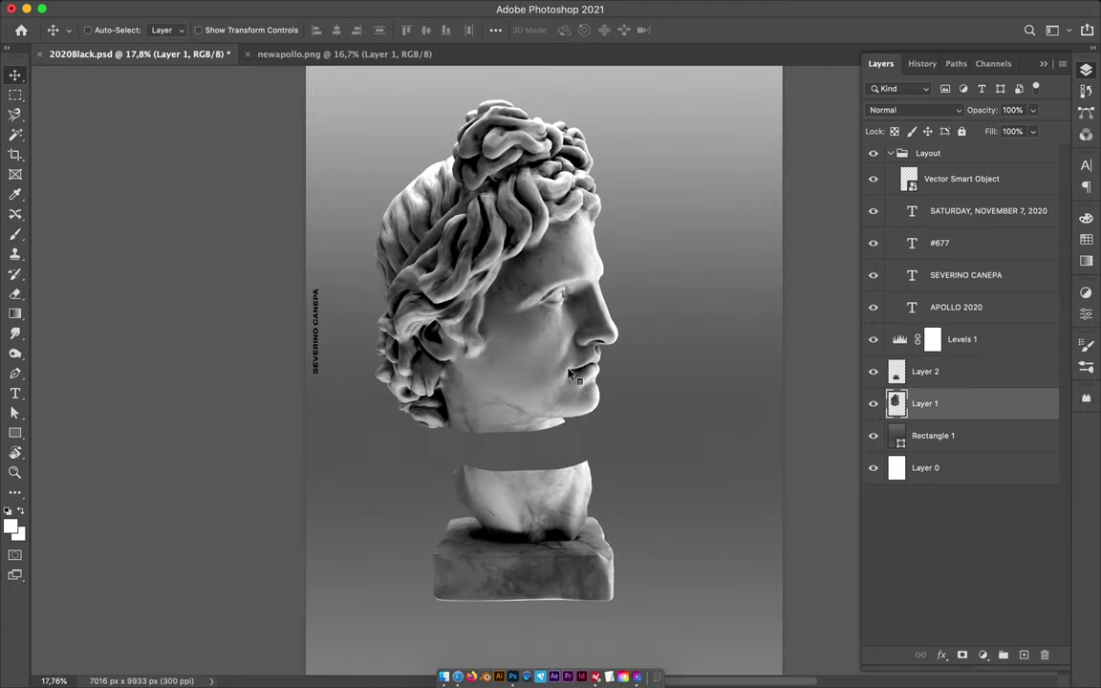
Step: On a new layer, fill the head-outline selection with black using a 3920 px brush
ctrl+click(1023, 654)
ctrl+click(895, 404)
key(b)
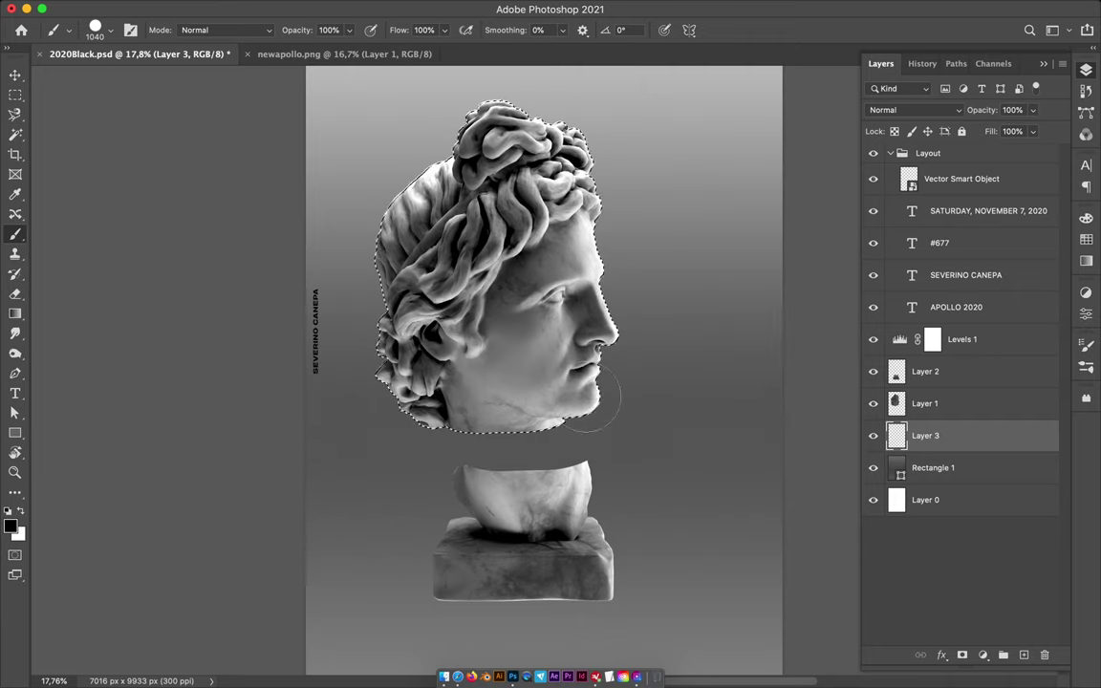
right_click(592, 398)
text(3920)
key(Return)
click(432, 345)
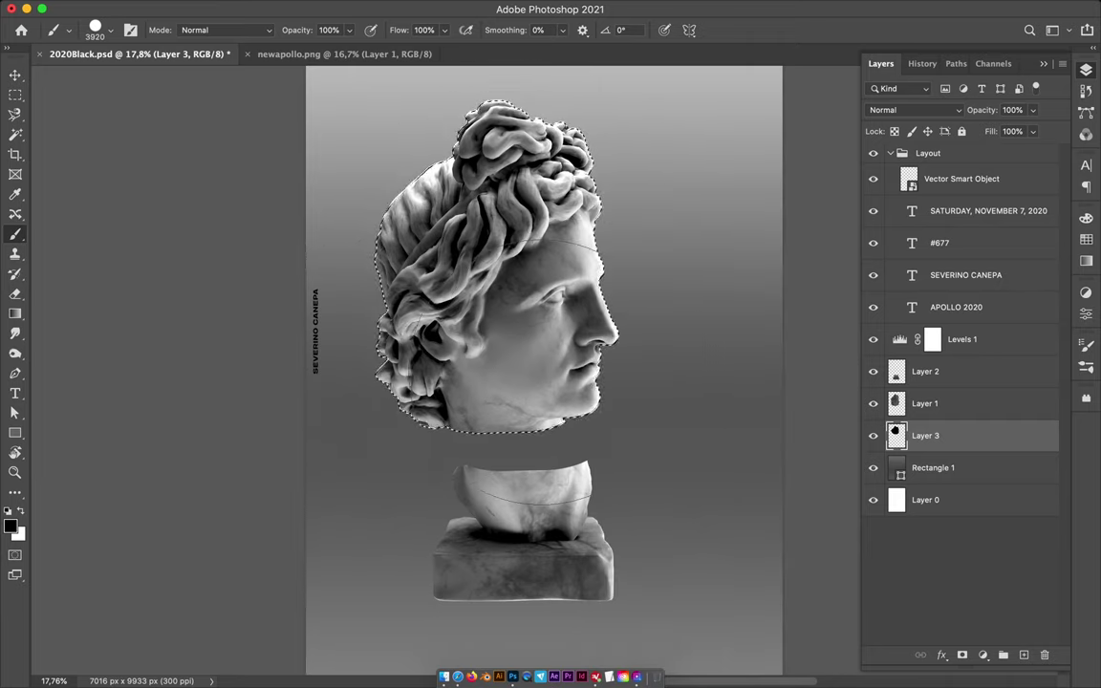
Step: Apply a Gaussian Blur of about 67.8 pixels to the black head silhouette
key(m)
click(358, 8)
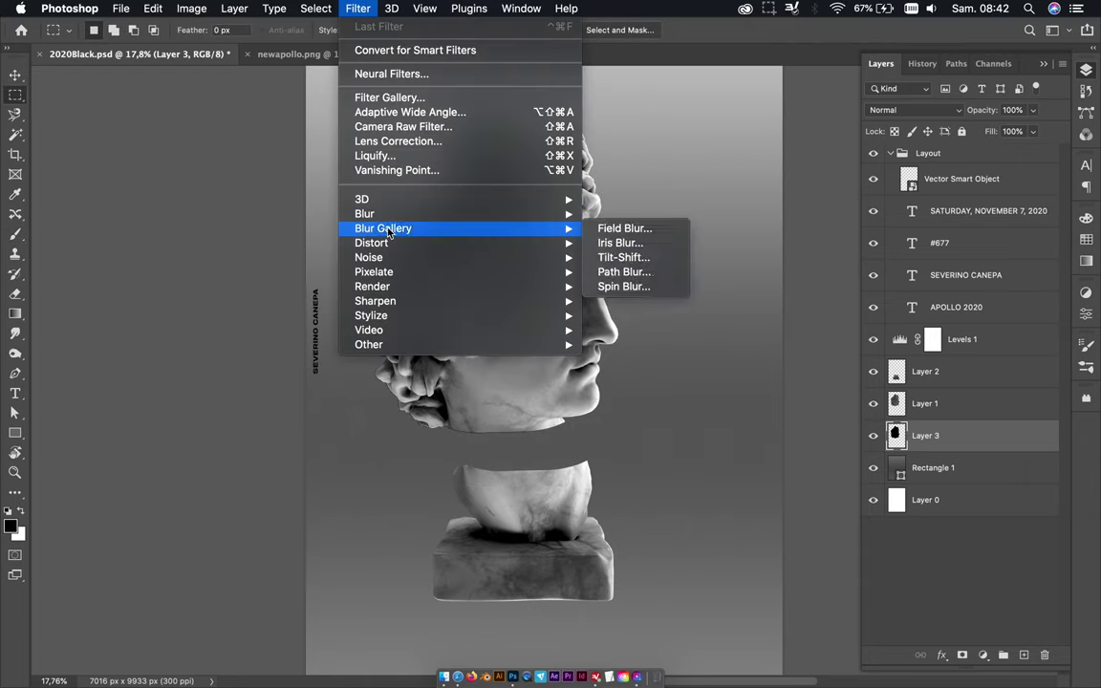
click(621, 271)
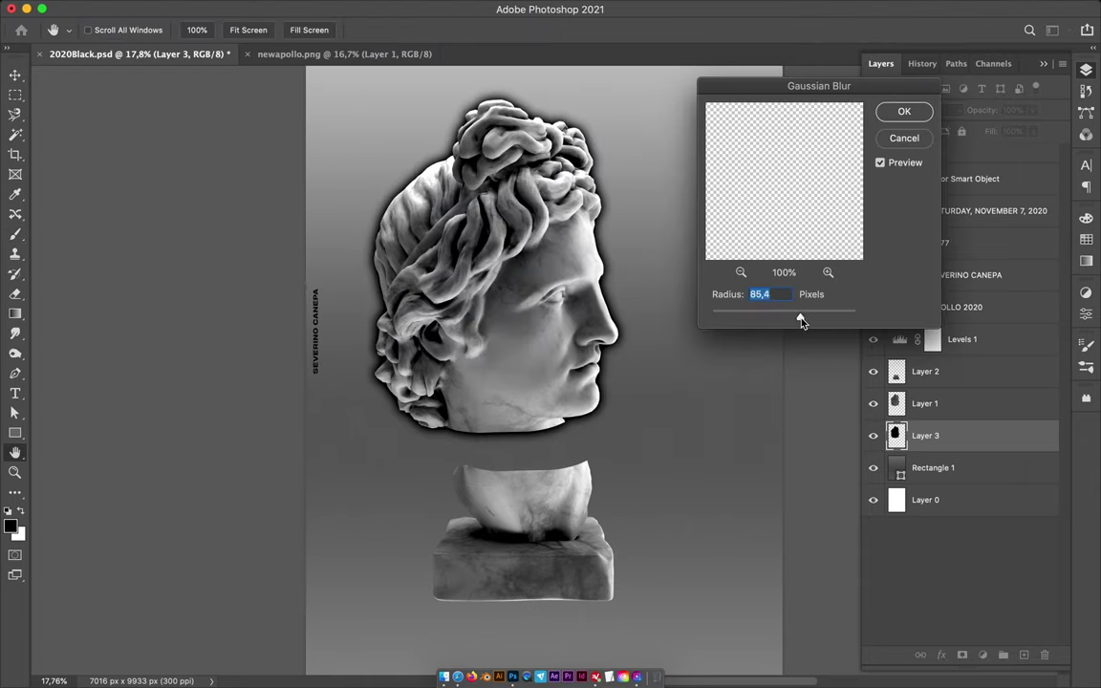
drag(802, 322, 806, 322)
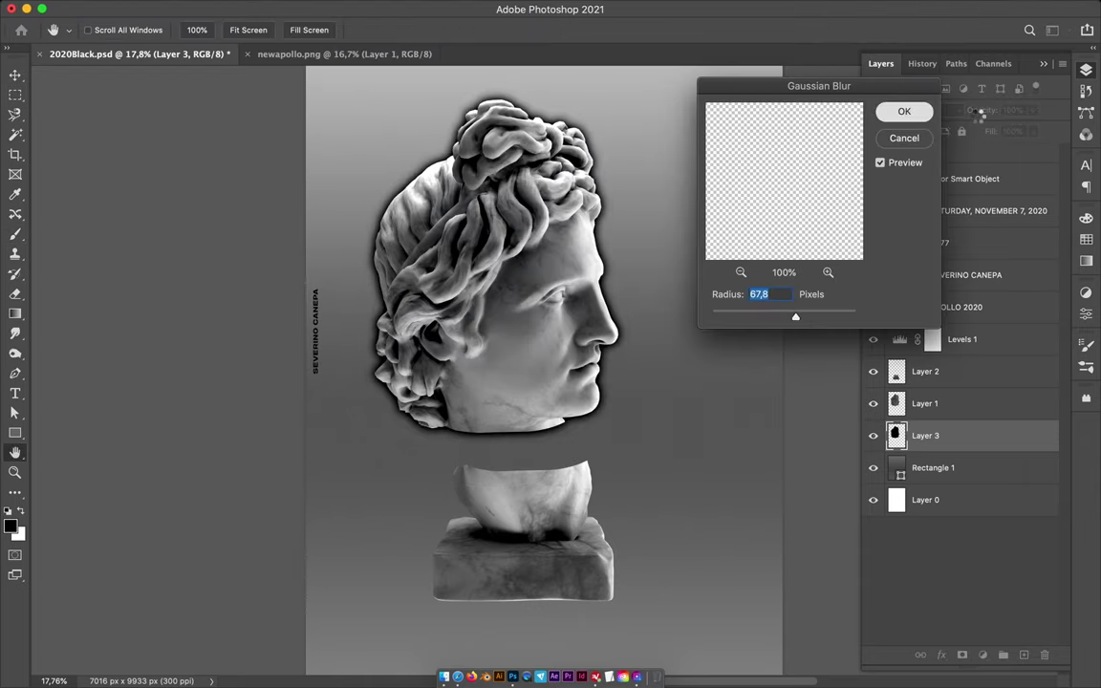
click(931, 110)
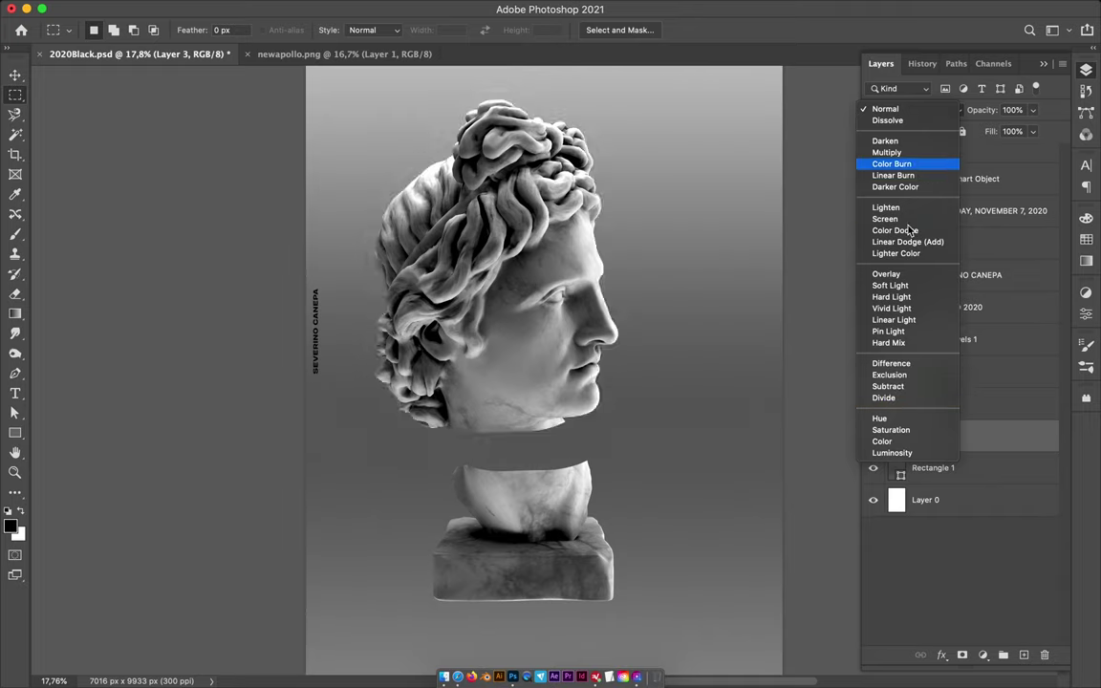
Step: Set the shadow to Overlay at 50% fill, then duplicate head and shadow shifted right
click(893, 274)
drag(1019, 152, 992, 153)
drag(950, 405, 941, 456)
key(v)
drag(495, 320, 580, 370)
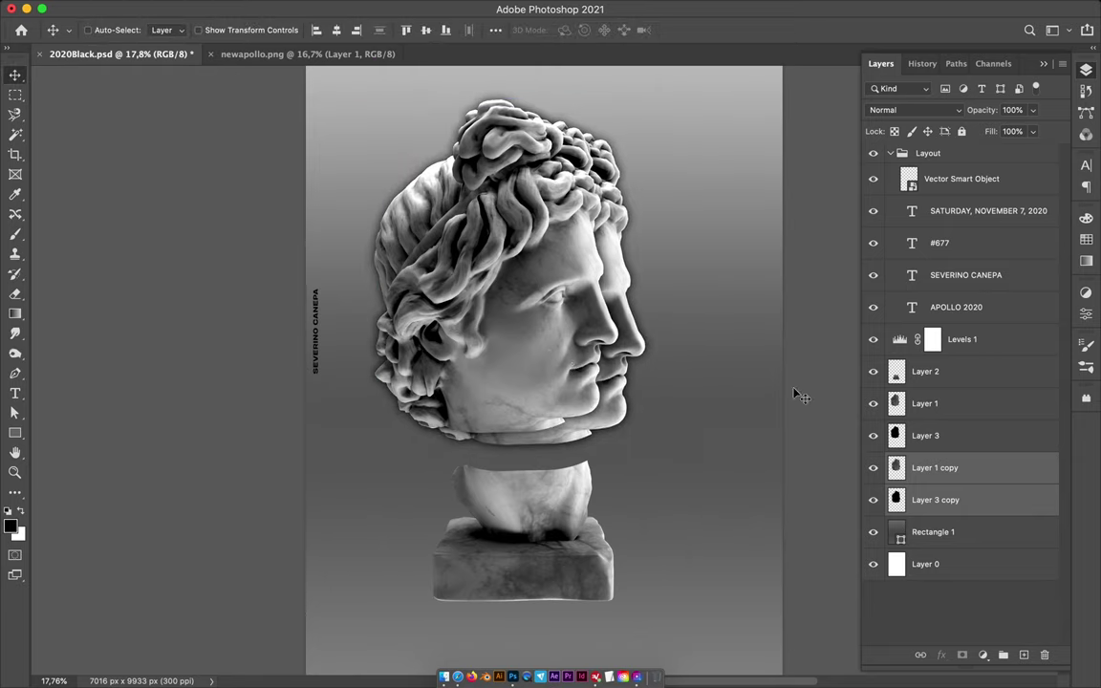
Step: Copy a circular face patch onto new Layer 4 and move it behind the head
super+click(502, 295)
click(16, 94)
click(90, 100)
mouse_move(521, 265)
mouse_down()
mouse_move(594, 348)
mouse_move(523, 341)
mouse_move(363, 287)
mouse_up()
key(ctrl+j)
key(v)
drag(924, 404, 917, 457)
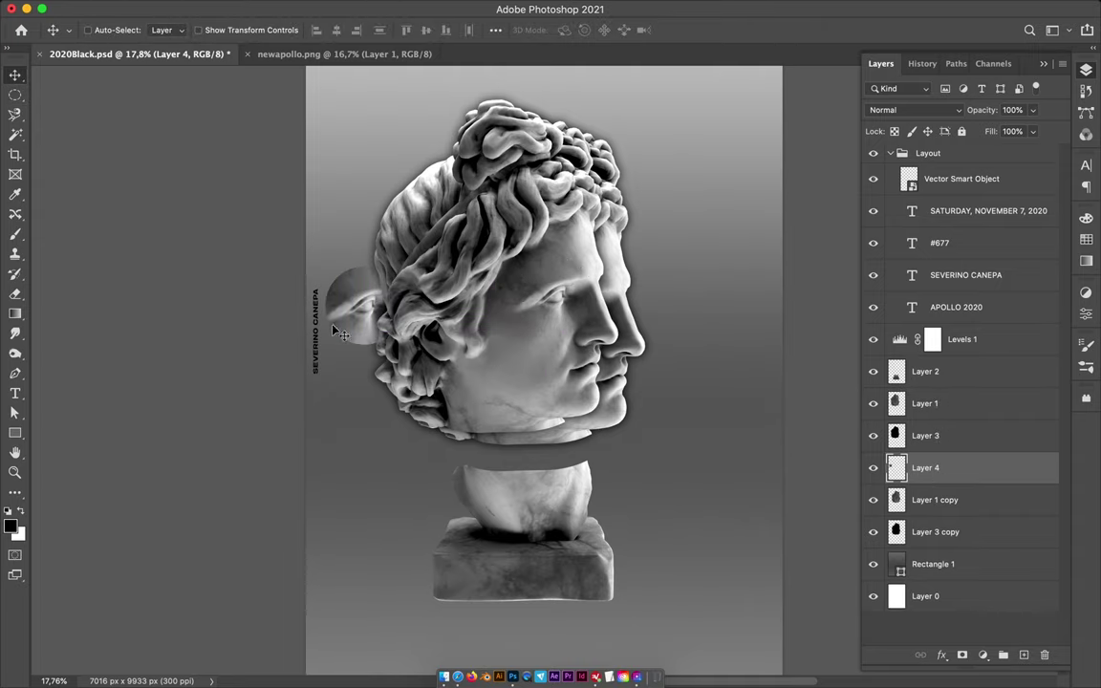
Step: Add a new empty layer and reapply the last Gaussian Blur
key(ctrl+shift+alt+n)
key(b)
key(m)
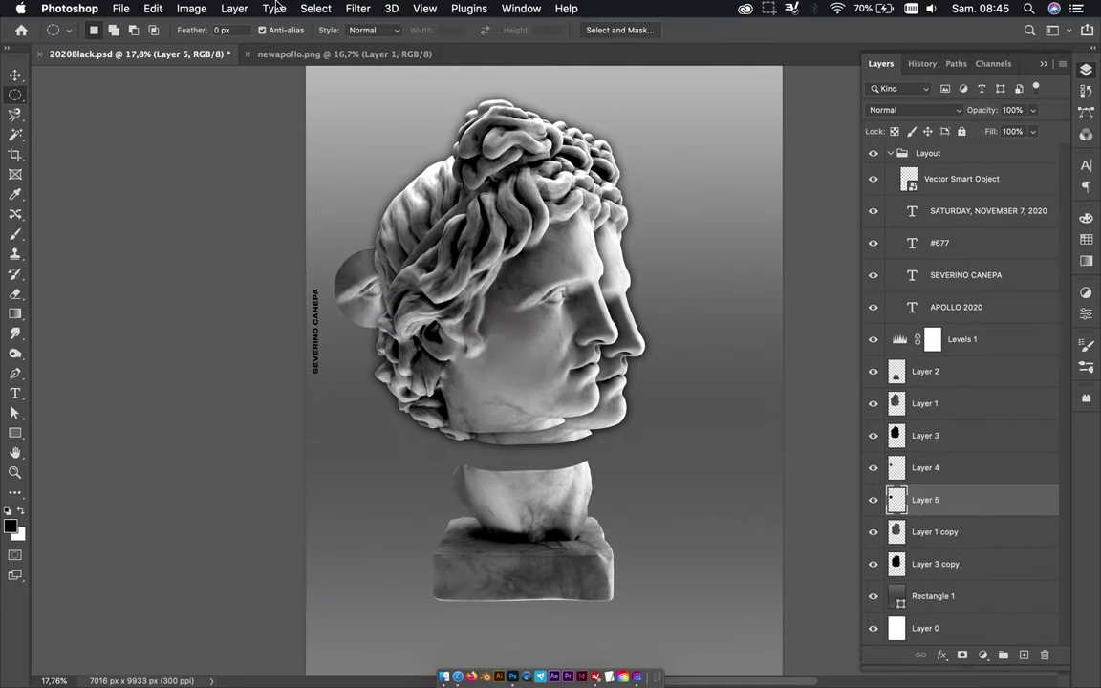
click(357, 8)
click(358, 32)
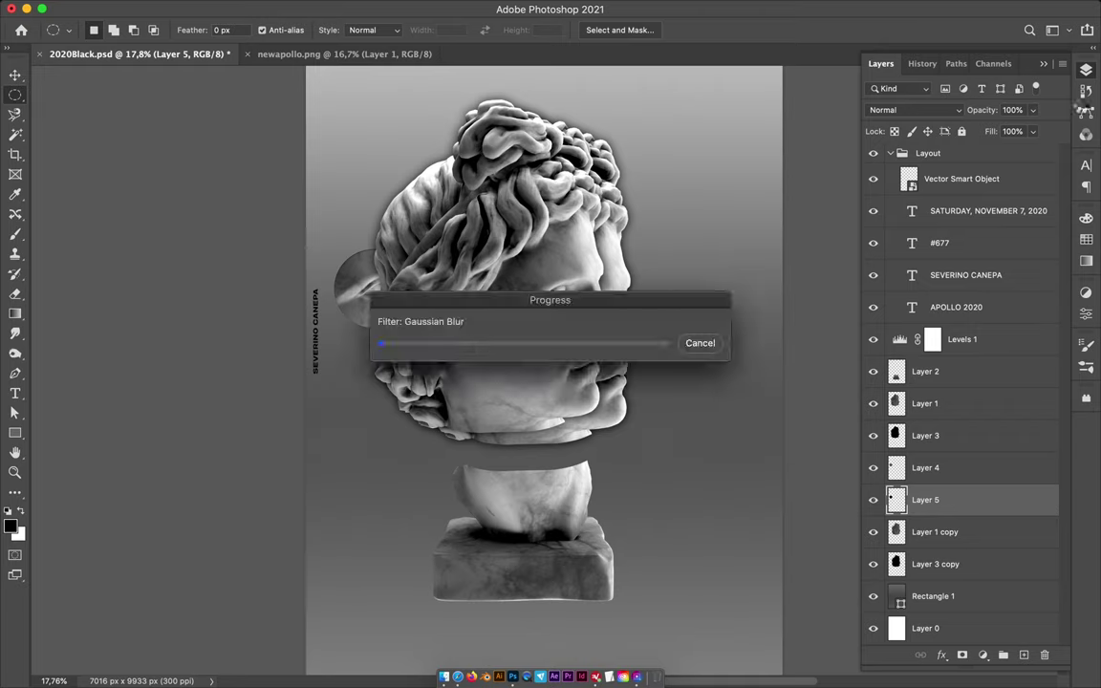
Step: Set the new layer to Overlay blending with fill around 43%
click(1085, 113)
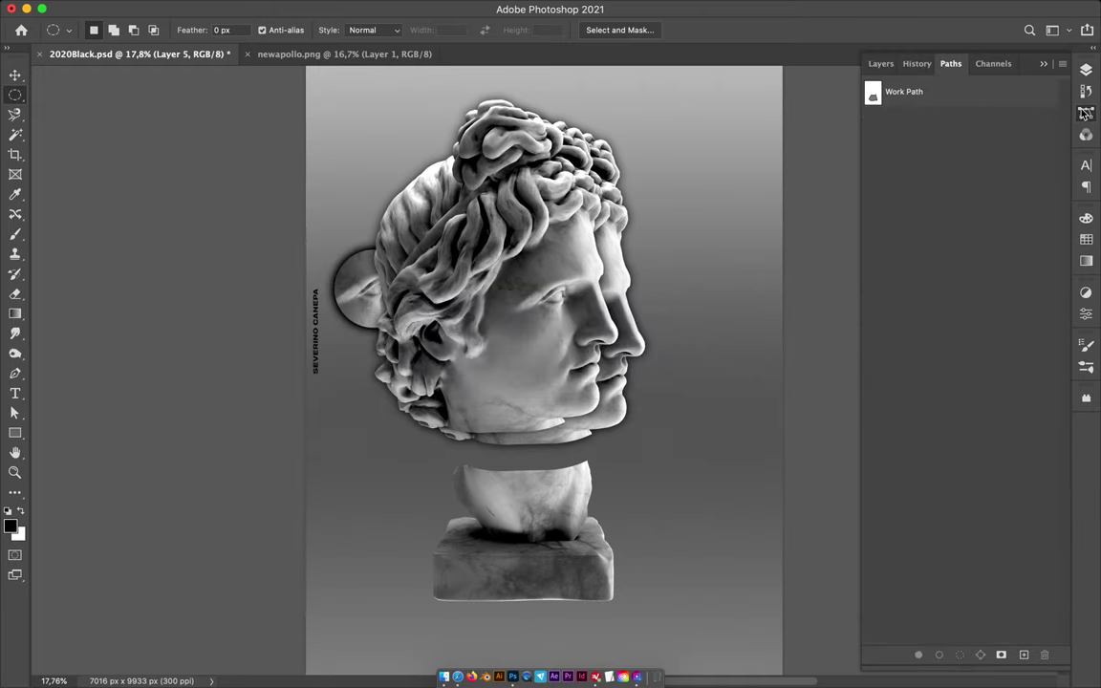
key(k)
click(1086, 70)
click(912, 110)
click(888, 280)
click(1031, 131)
drag(1036, 153, 993, 153)
Step: Move a copy of the face circle right of the head and enlarge it to 120%
key(v)
click(933, 467)
drag(359, 286, 621, 210)
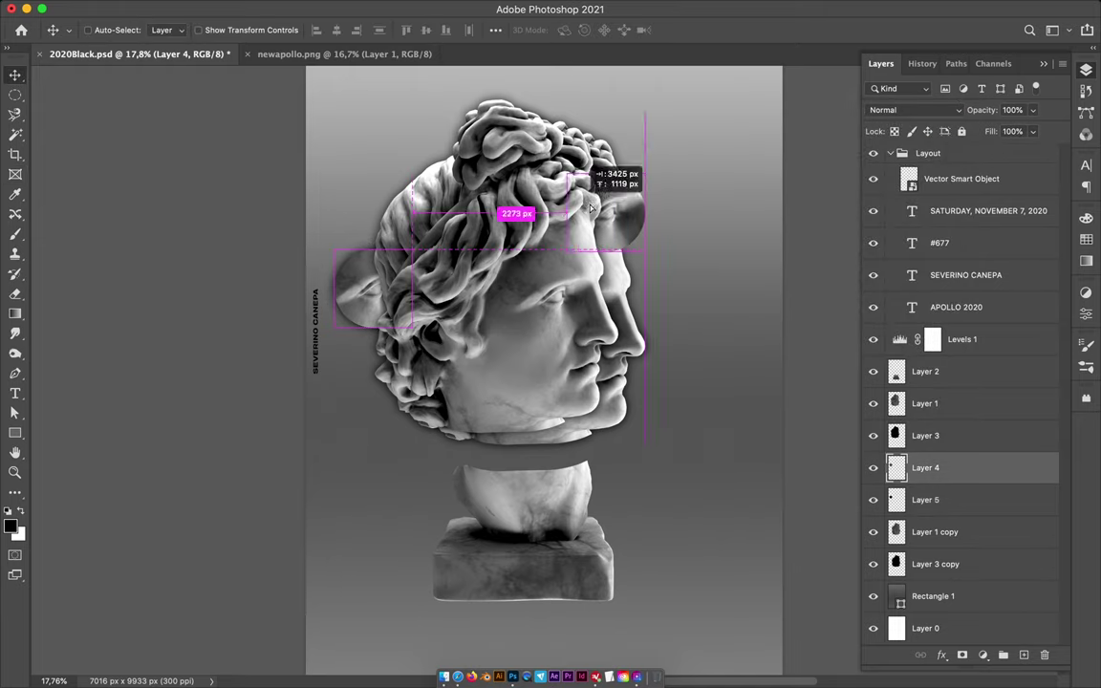
click(931, 499)
key(ctrl+e)
key(ctrl+t)
key(Return)
click(933, 467)
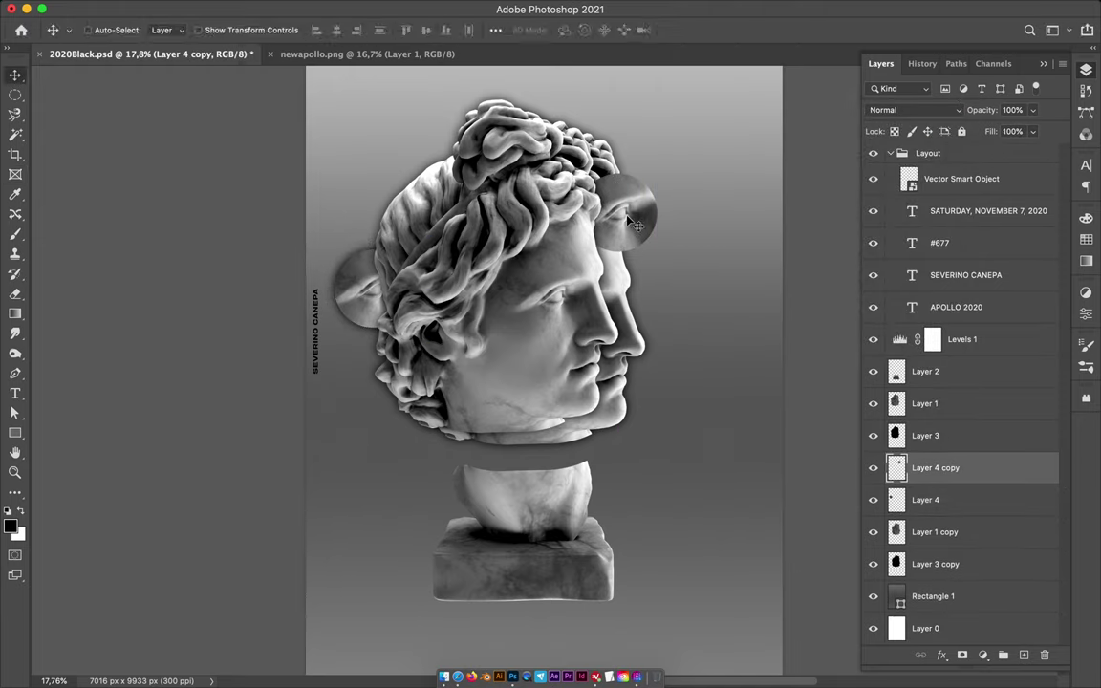
key(ctrl+t)
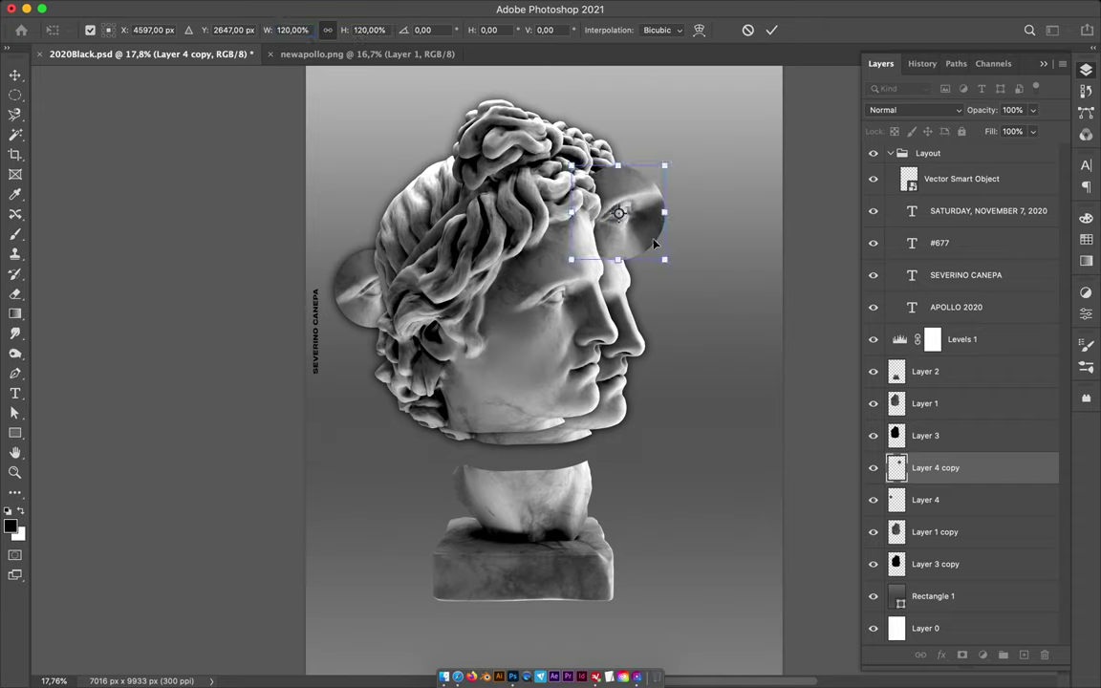
key(Return)
key(Return)
Step: Add a new layer above the sphere, blended as Overlay at 34% fill
key(ctrl+shift+alt+n)
key(m)
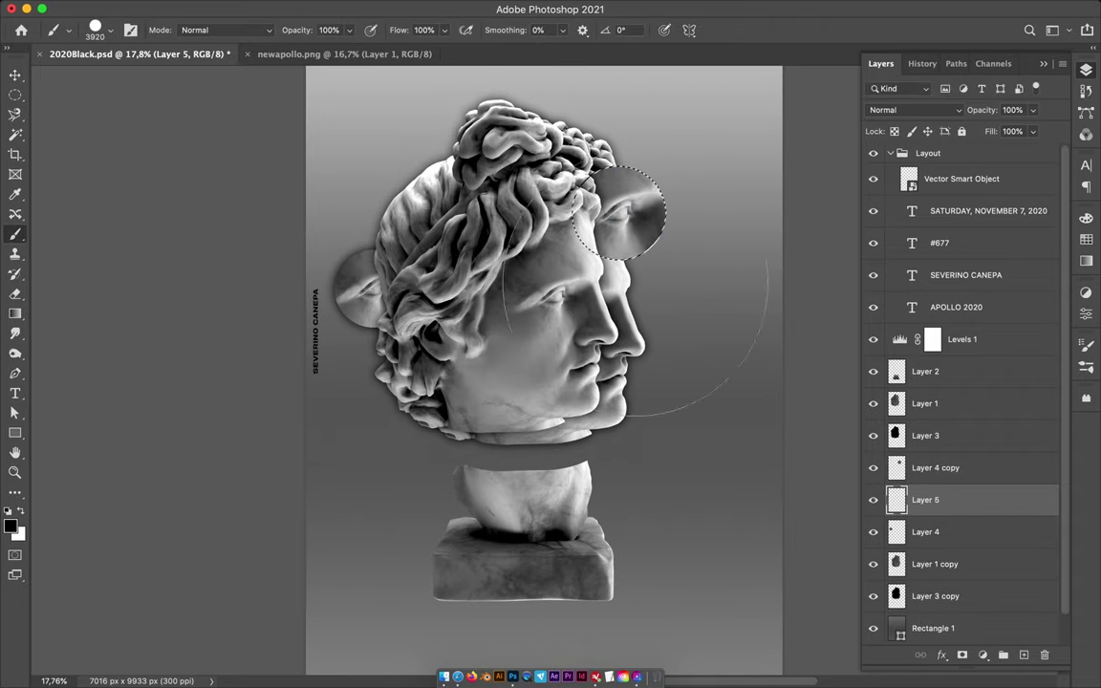
click(358, 5)
click(912, 110)
click(909, 278)
mouse_move(1032, 131)
mouse_down()
mouse_move(1023, 154)
mouse_move(985, 151)
mouse_up()
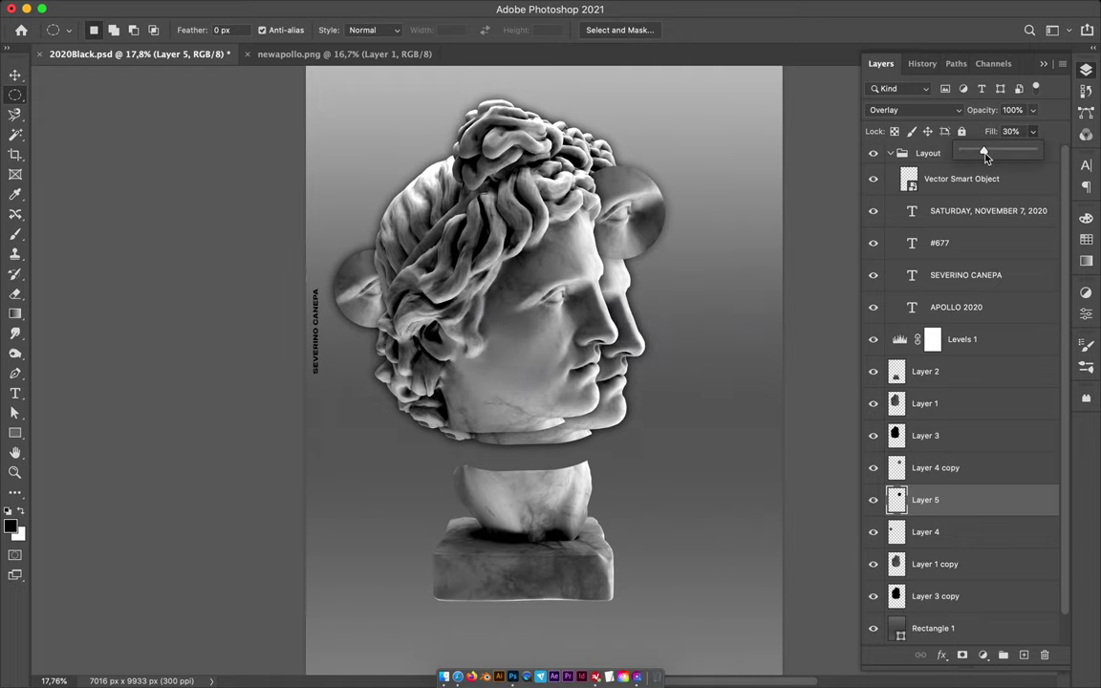
scroll(608, 172, up, 2)
scroll(607, 172, down, 4)
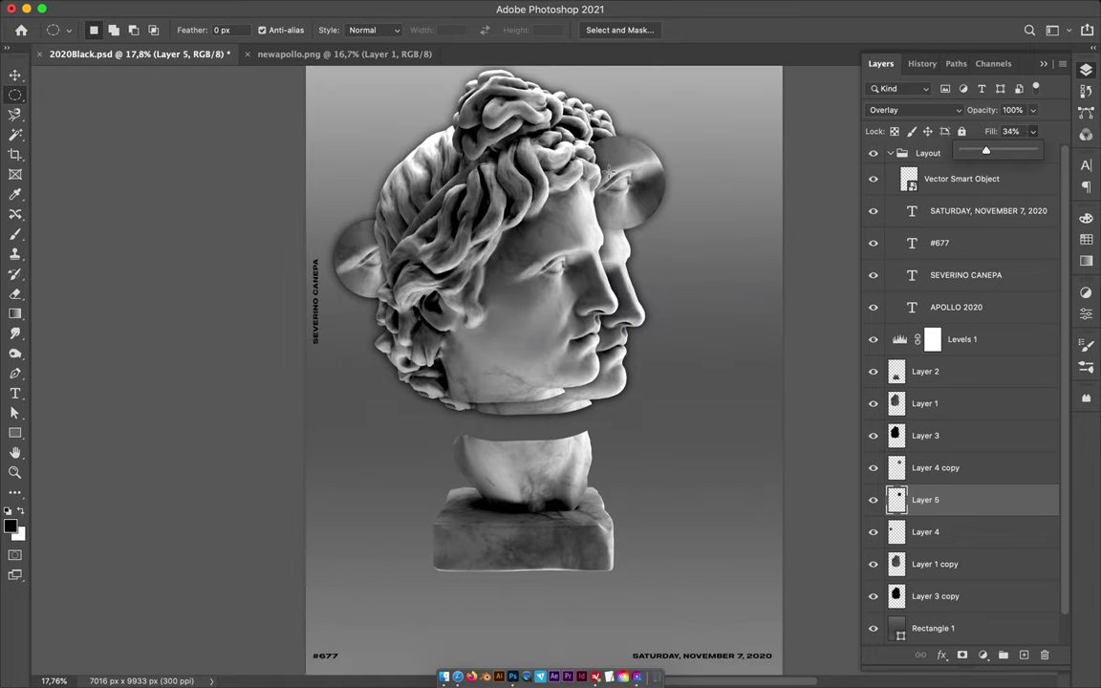
Step: Select face layer Layer 1 and choose the Pen tool's drawing mode
key(v)
click(943, 403)
scroll(504, 282, up, 2)
key(p)
click(96, 30)
Step: Trace a curved cheek path, make it a selection, and copy it to a new layer
click(101, 40)
drag(473, 283, 468, 298)
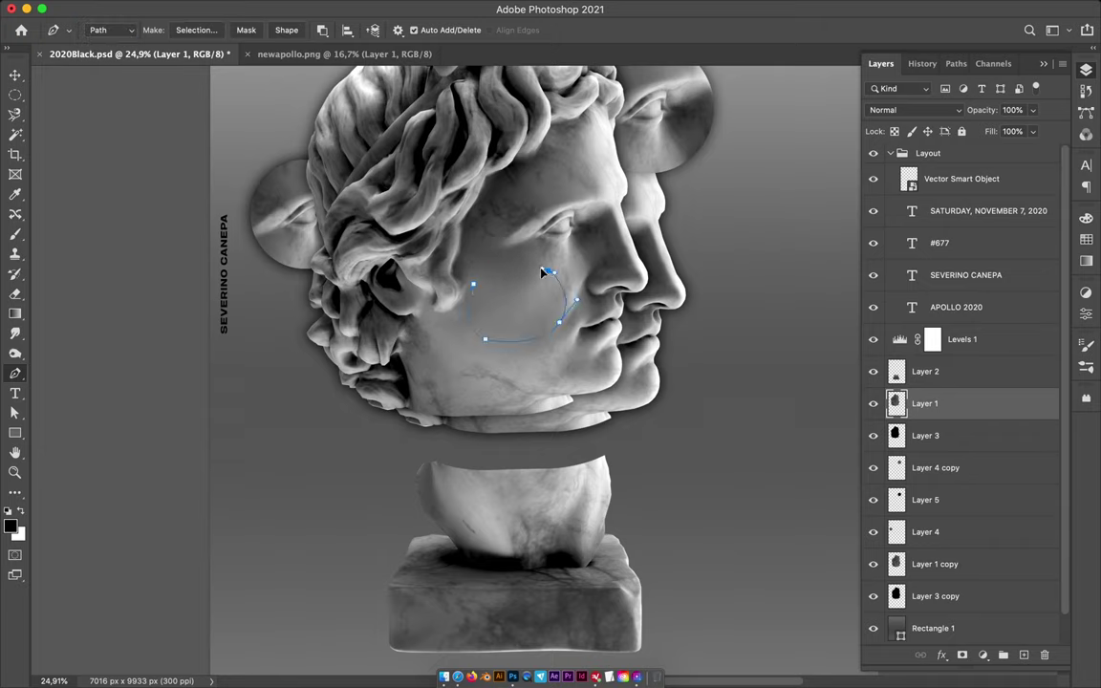
click(557, 302)
click(195, 29)
key(Return)
key(ctrl+j)
Step: Blur the cheek patch and blend it as Overlay at about 36% fill
key(v)
click(953, 436)
key(ctrl+j)
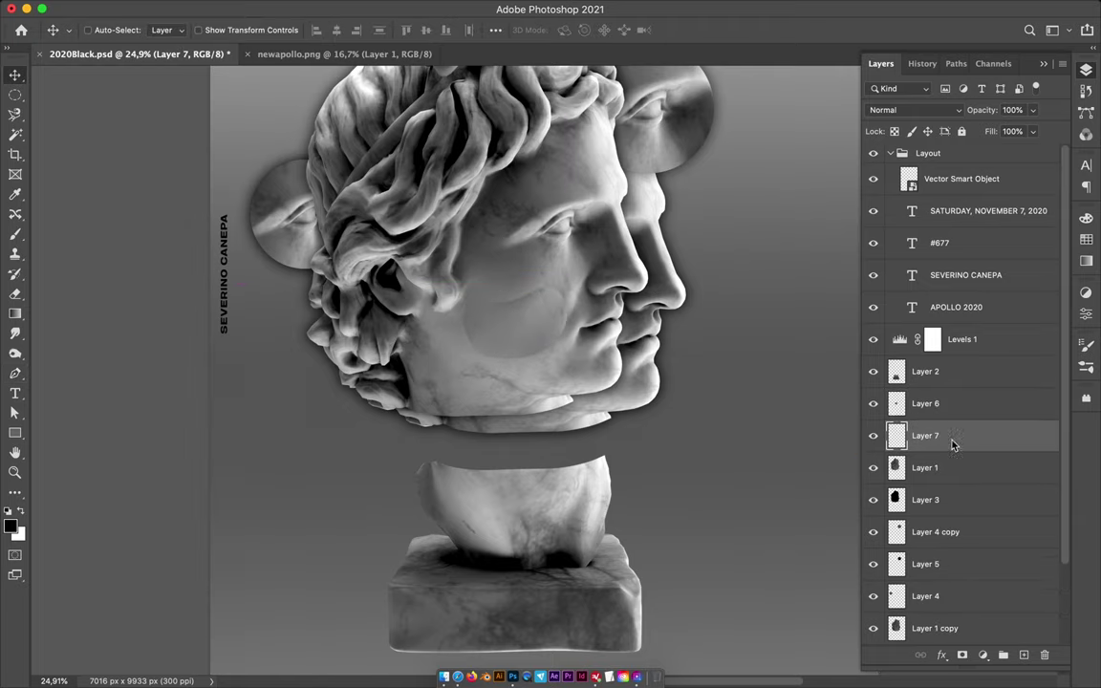
key(b)
key(m)
click(357, 8)
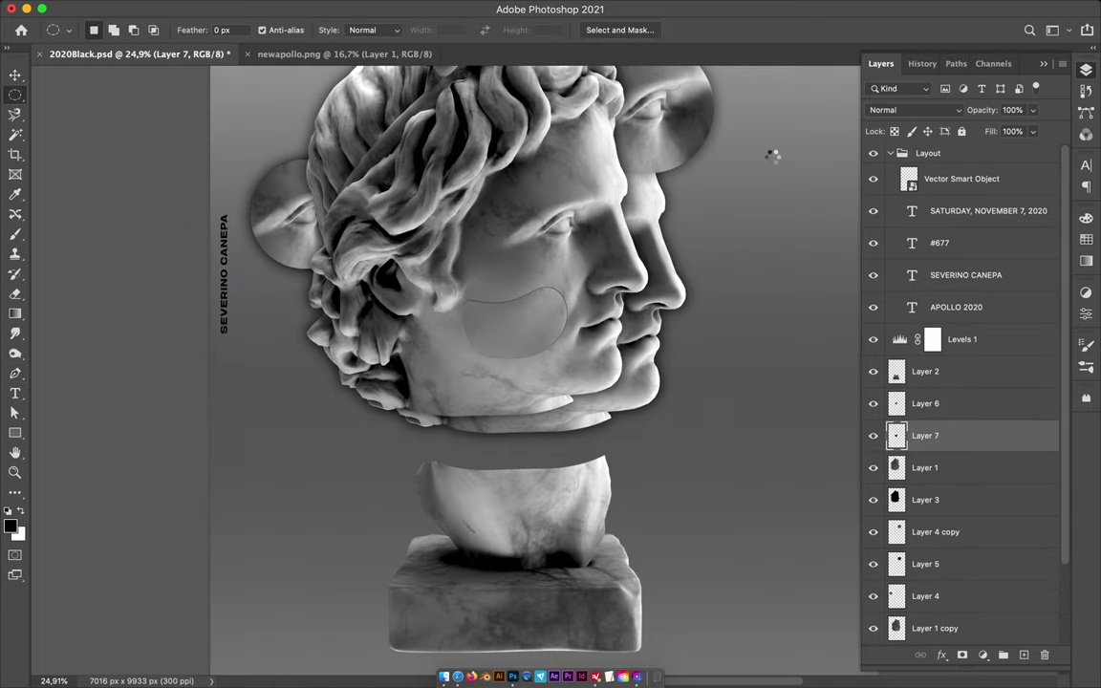
click(914, 109)
click(912, 279)
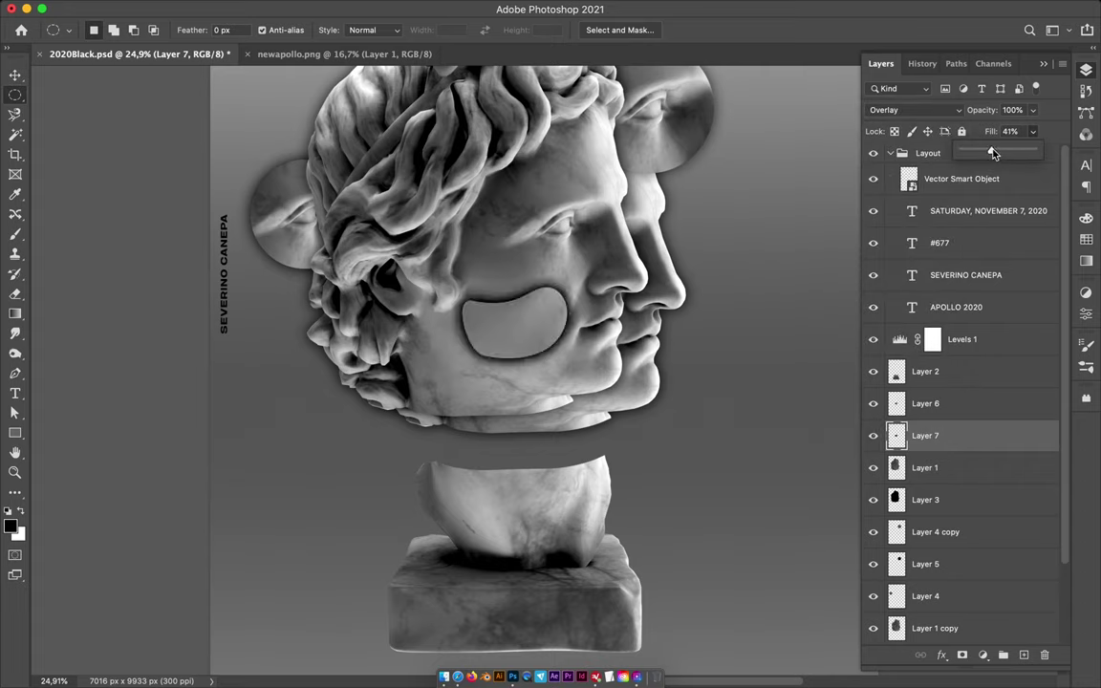
drag(992, 154, 990, 154)
Step: Save the poster document
key(v)
key(ctrl+s)
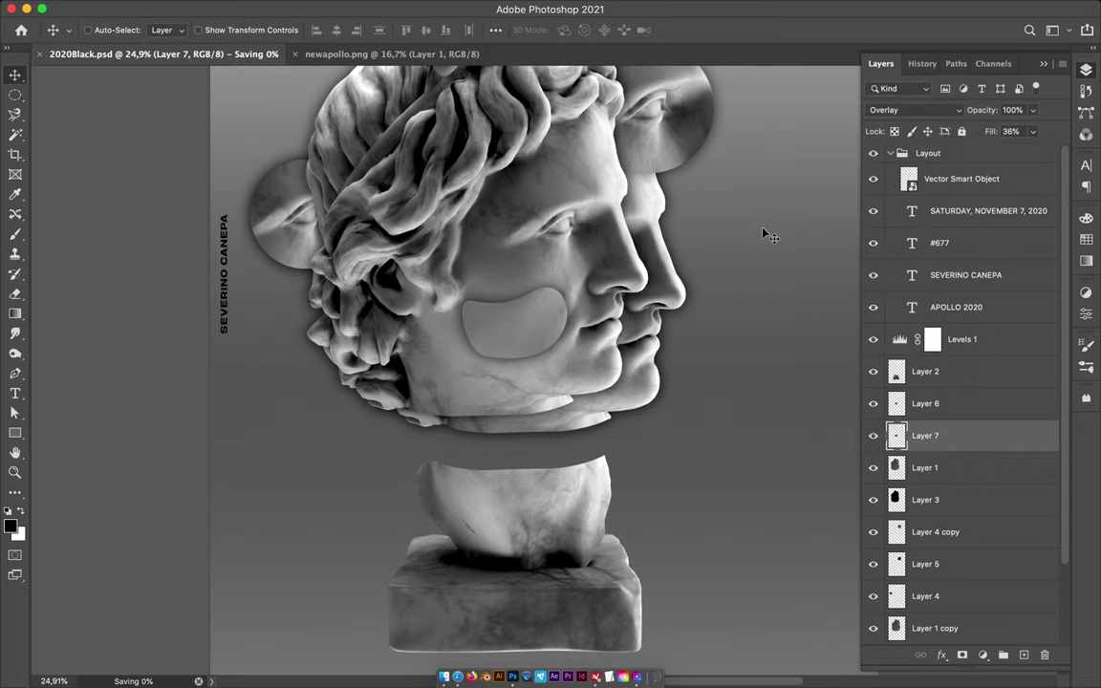
scroll(668, 339, up, 2)
scroll(669, 339, down, 1)
Step: Draw a tall rectangle right of the face with a pink-to-blue gradient fill
key(u)
click(169, 30)
drag(645, 134, 684, 564)
key(a)
click(227, 29)
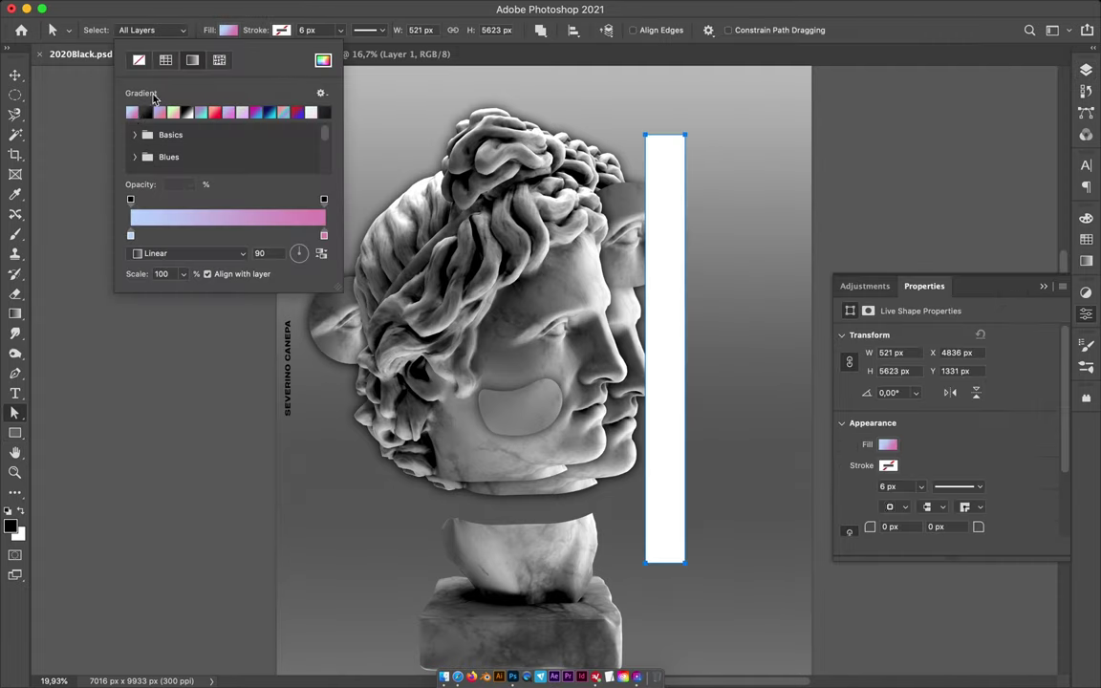
key(Escape)
scroll(968, 294, down, 1)
click(968, 290)
Step: Duplicate the Levels adjustment and merge the copies into the cheek patch layer
key(ctrl+j)
key(ctrl+e)
mouse_move(963, 334)
mouse_down()
mouse_move(983, 392)
mouse_move(962, 446)
mouse_move(970, 565)
mouse_up()
click(965, 325)
key(ctrl+e)
key(ctrl+z)
key(ctrl+z)
key(ctrl+shift+z)
Step: Merge Levels adjustment copies into the face layer and the sphere layers
click(963, 384)
key(ctrl+e)
key(ctrl+j)
key(ctrl+e)
click(971, 512)
key(ctrl+j)
key(ctrl+e)
click(875, 514)
click(960, 480)
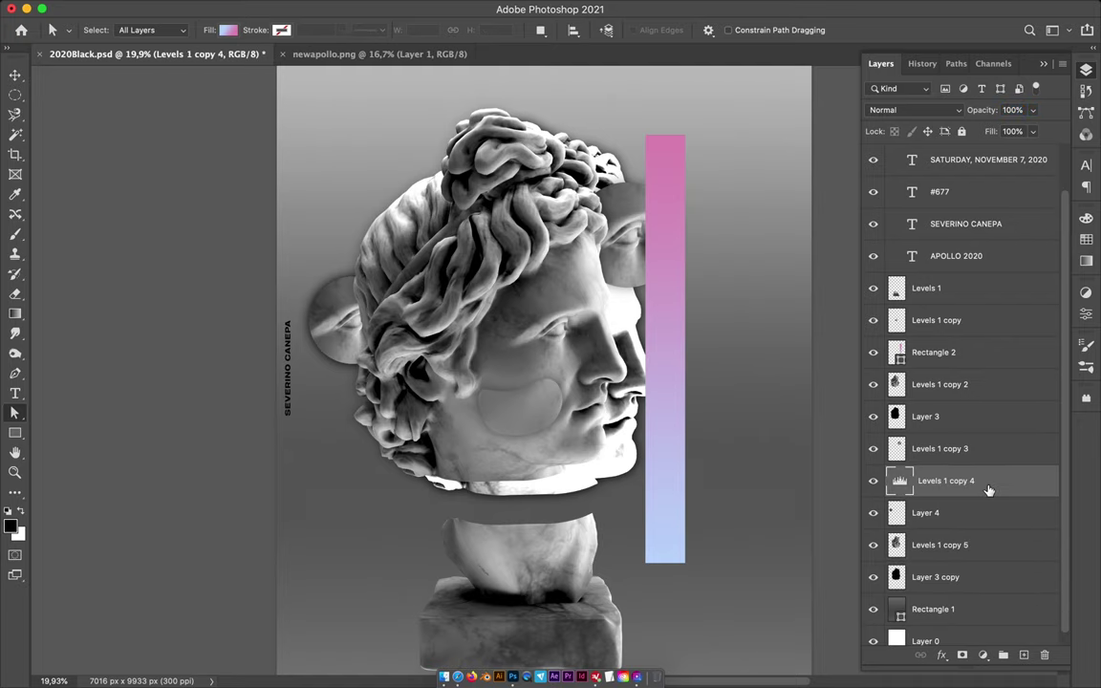
key(ctrl+e)
key(ctrl+e)
Step: Scale the left eye circle down to about 80.75%
key(v)
key(ctrl+j)
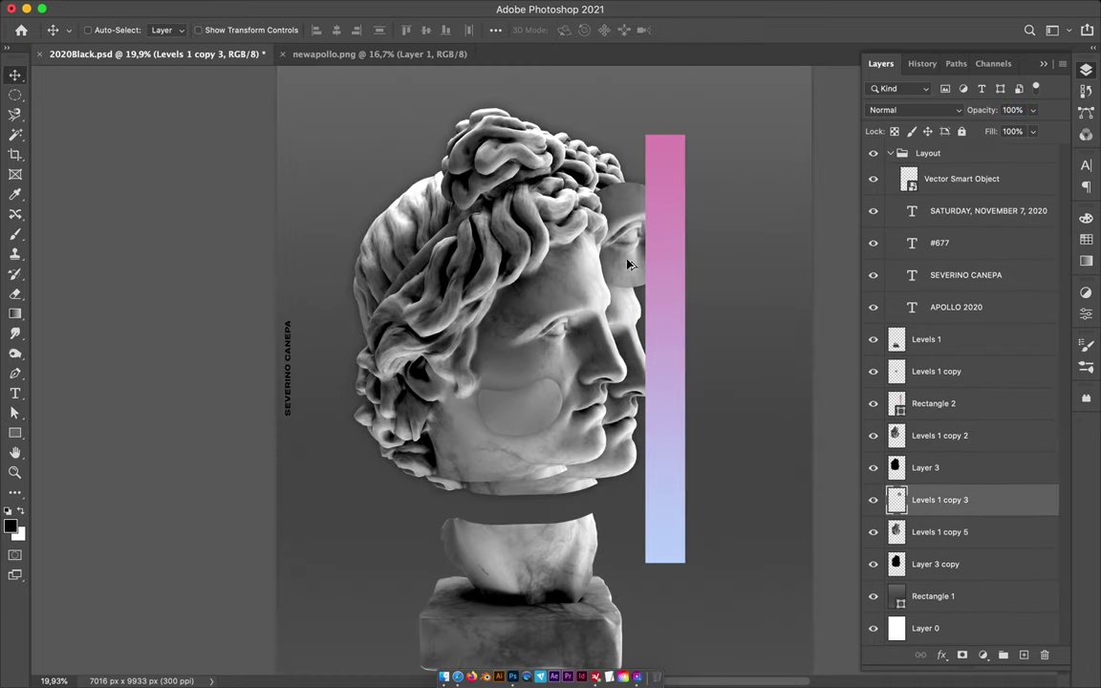
key(ctrl+t)
drag(394, 378, 389, 373)
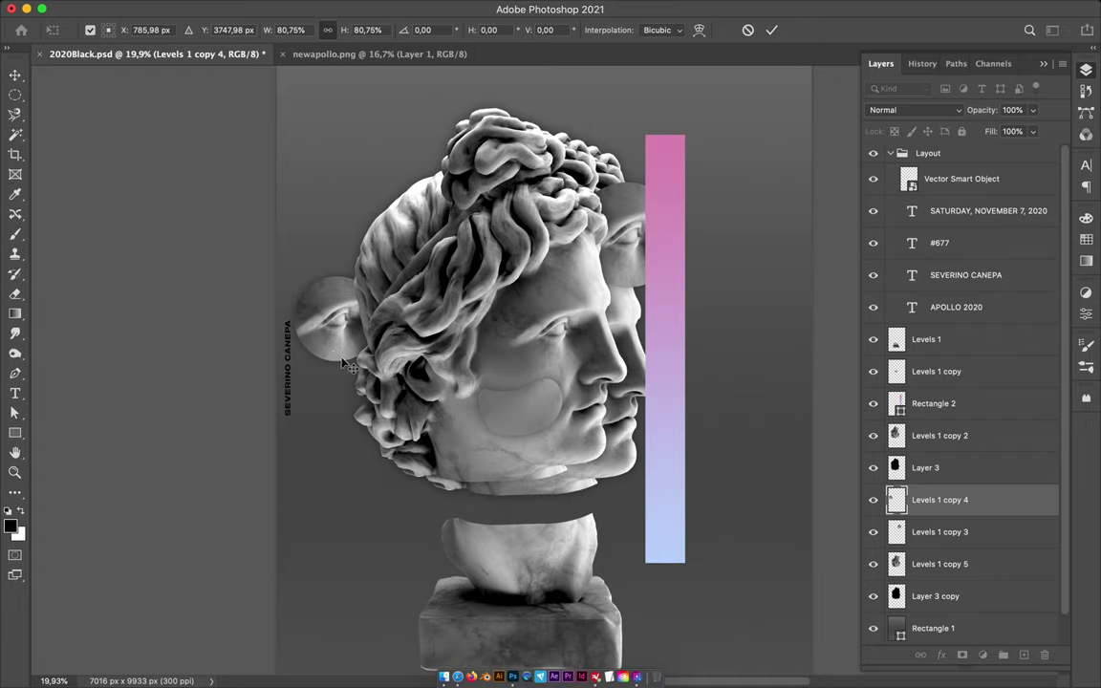
key(Return)
drag(320, 320, 329, 333)
scroll(960, 597, down, 1)
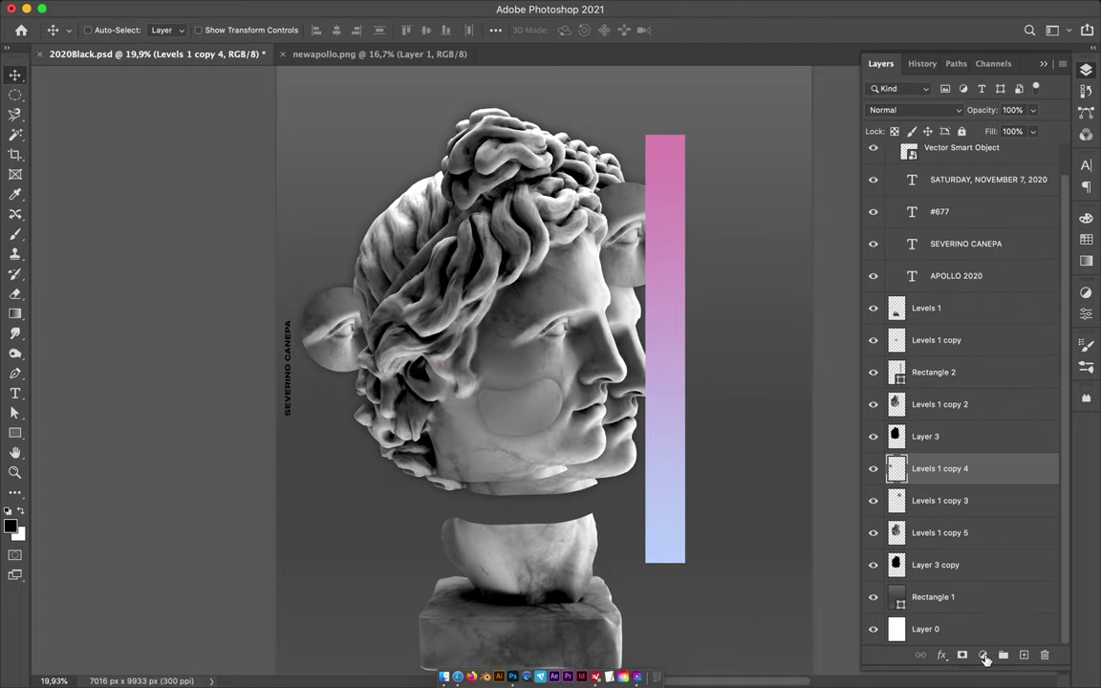
Step: Add a Levels 2 adjustment above the background with input levels 34 and 136
click(985, 658)
click(1012, 481)
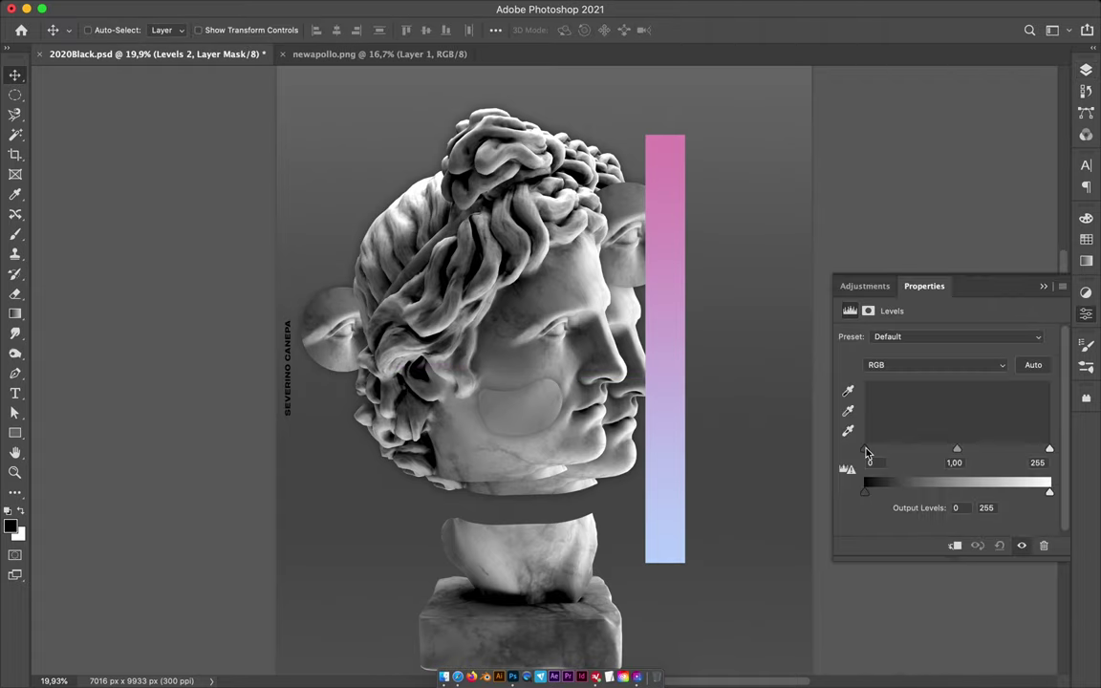
drag(1049, 449, 889, 455)
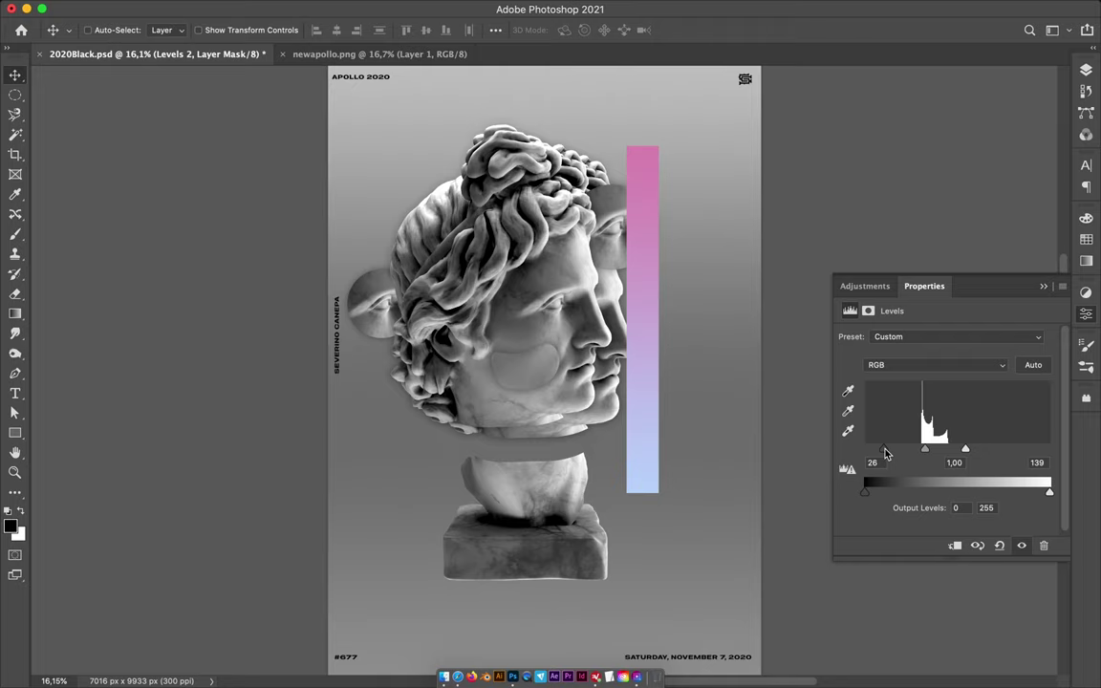
click(1086, 71)
click(1005, 623)
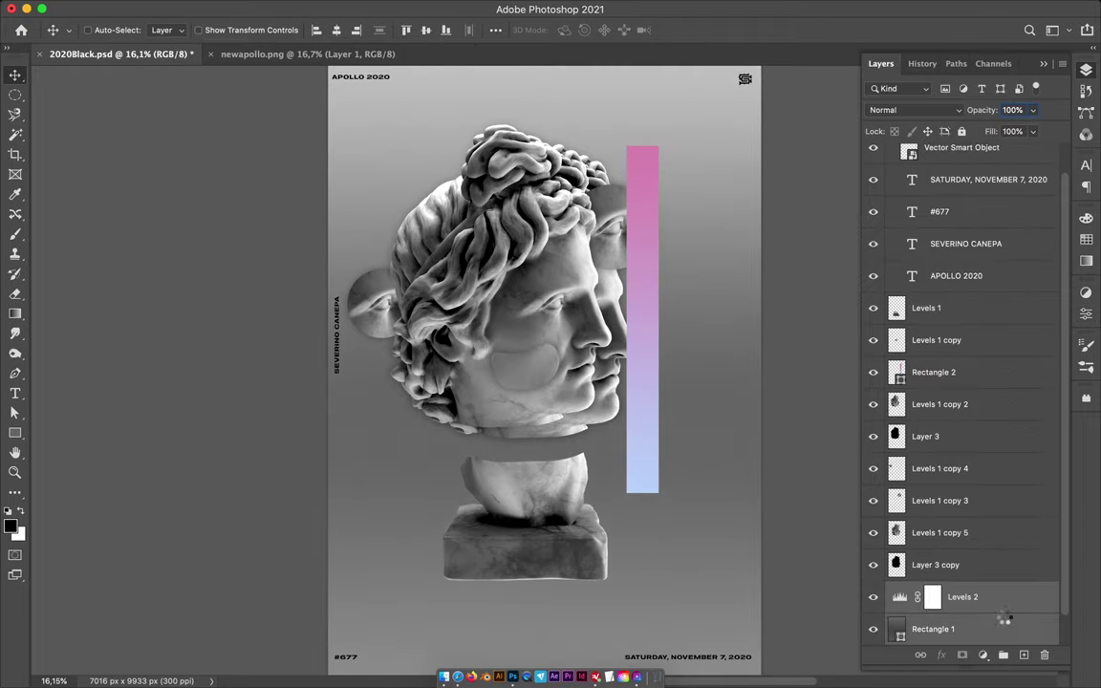
Step: Rotate the gradient bar to about -34.93 degrees
key(ctrl+t)
key(Escape)
ctrl+click(643, 228)
key(ctrl+t)
drag(503, 196, 355, 171)
key(Return)
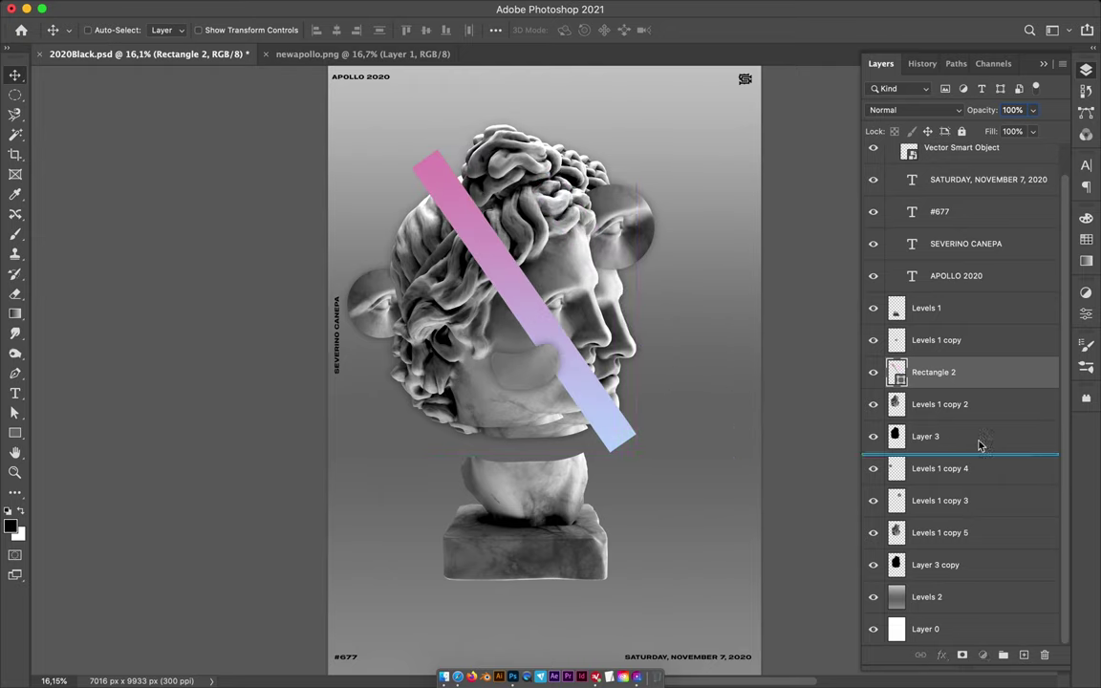
Step: Slip the bar behind the head, then Alt-drag a hair copy onto the crown
drag(978, 444, 978, 445)
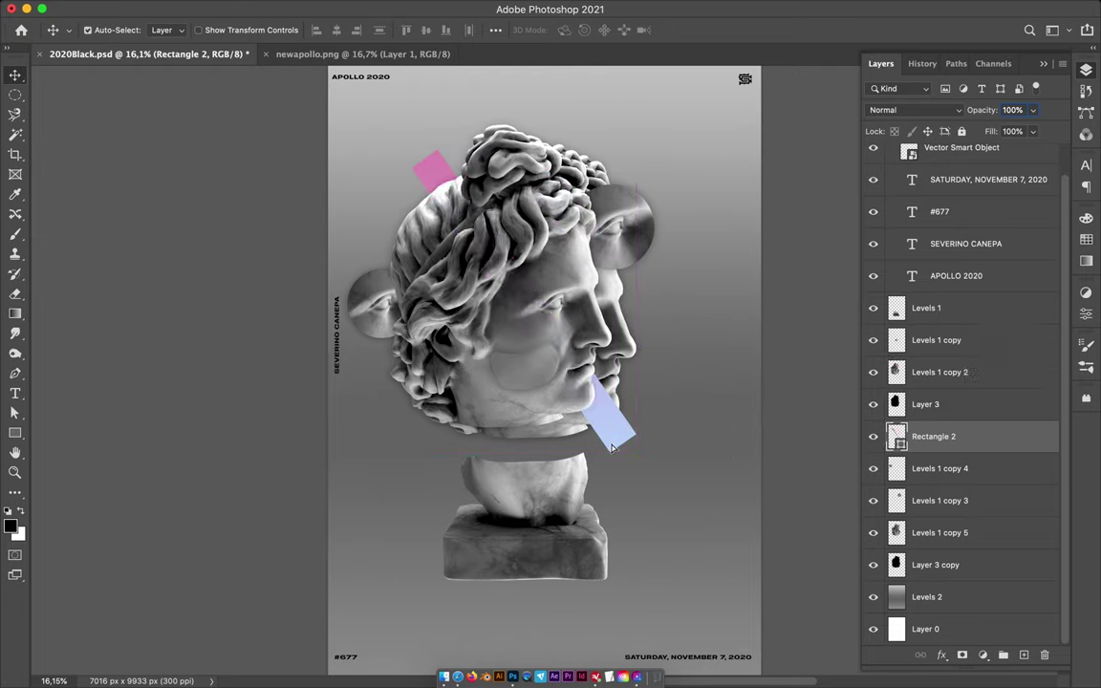
drag(612, 446, 603, 440)
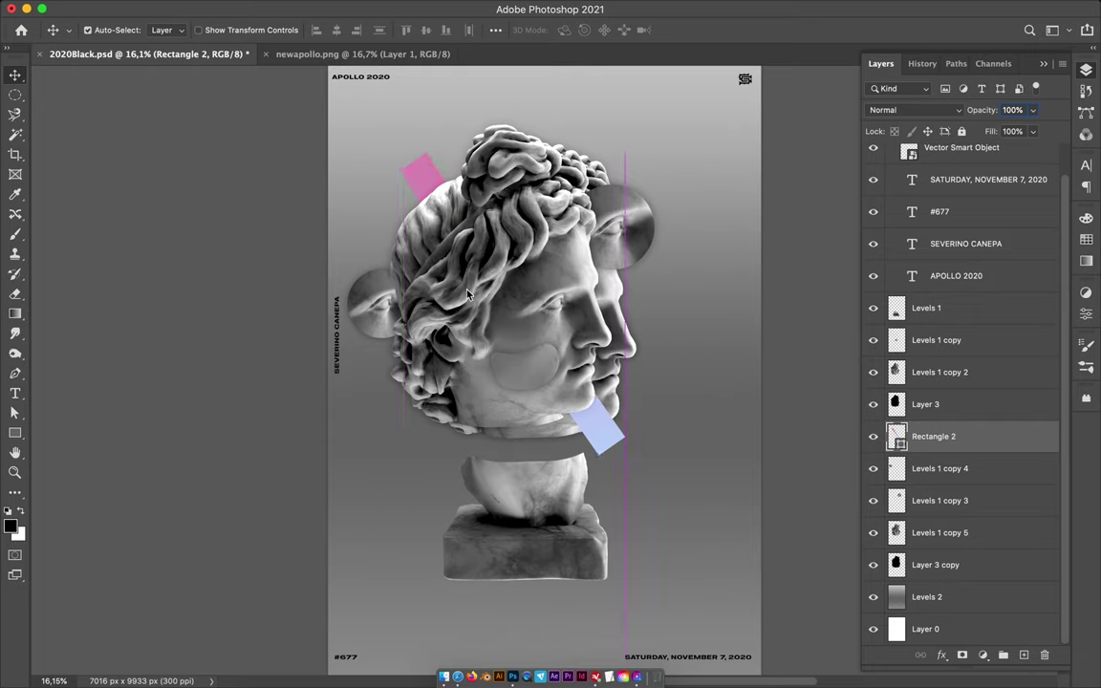
click(645, 223)
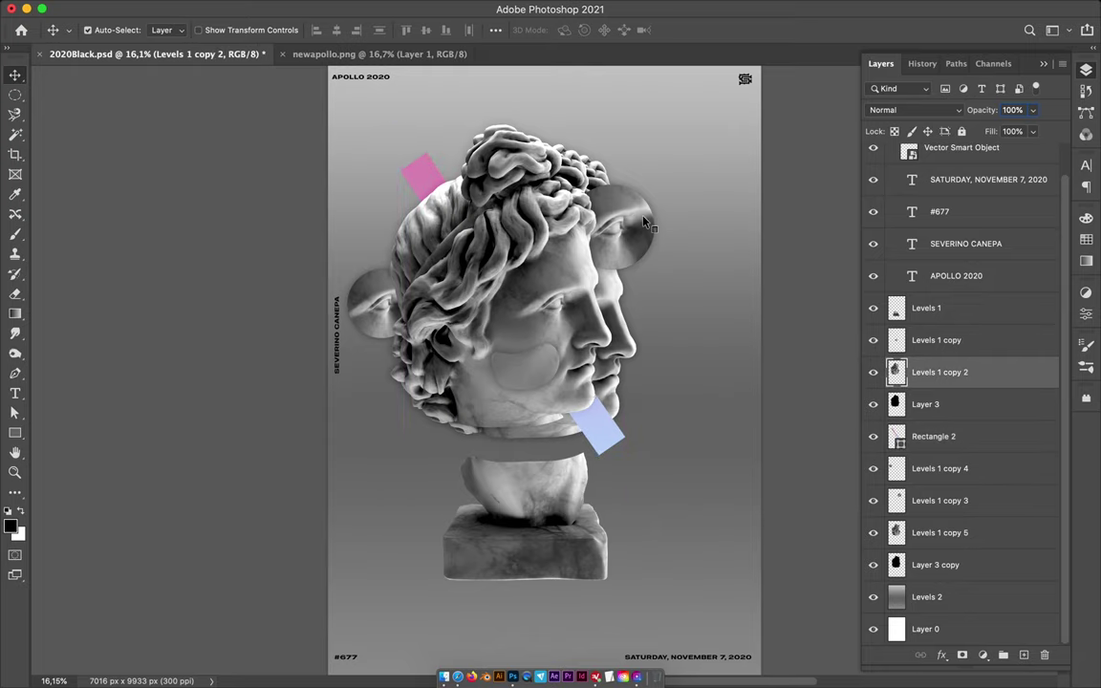
drag(644, 222, 528, 180)
key(ctrl+t)
Step: Enlarge the hair copy to 124% and apply a 67.8 px Gaussian Blur
drag(435, 234, 417, 254)
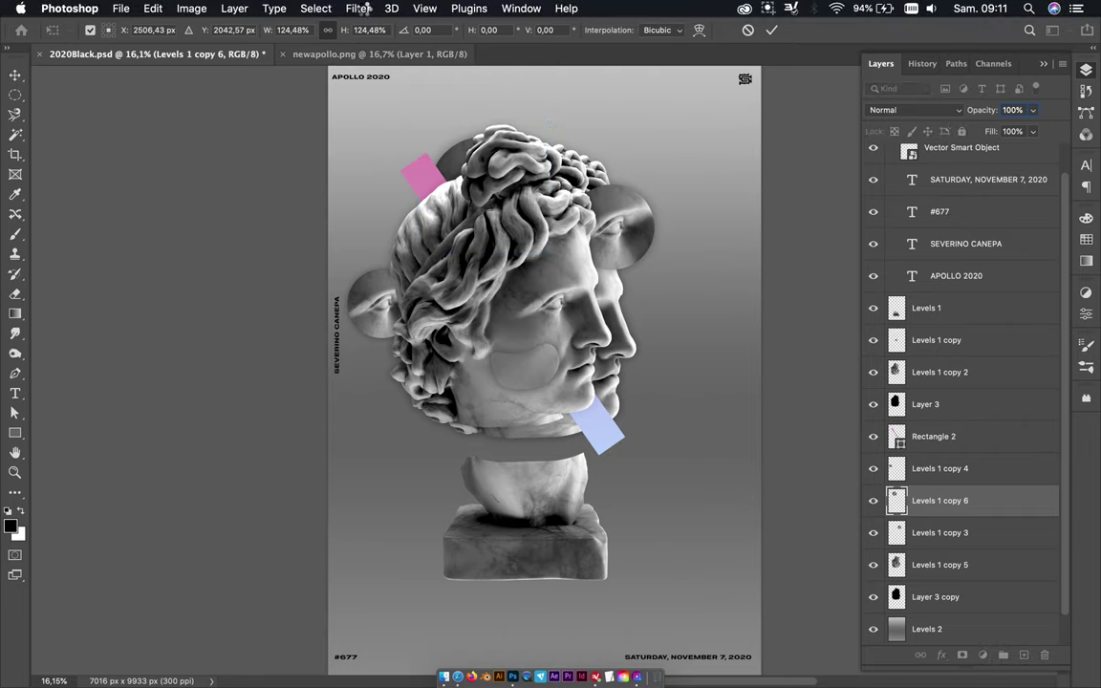
key(Return)
click(358, 8)
mouse_move(364, 214)
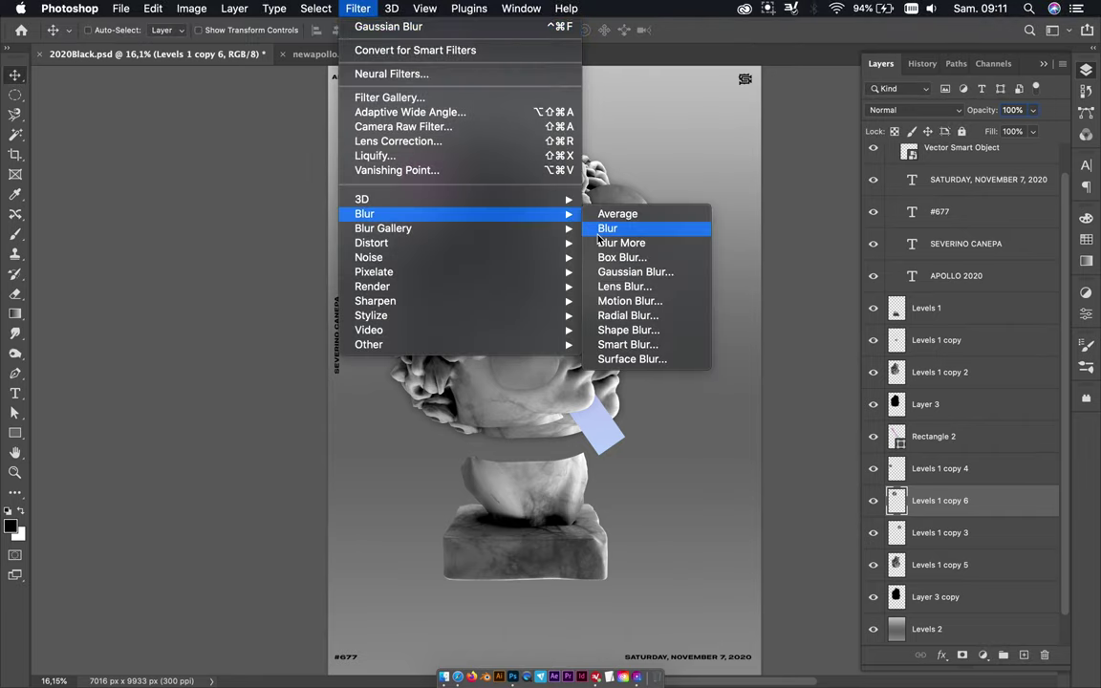
click(602, 230)
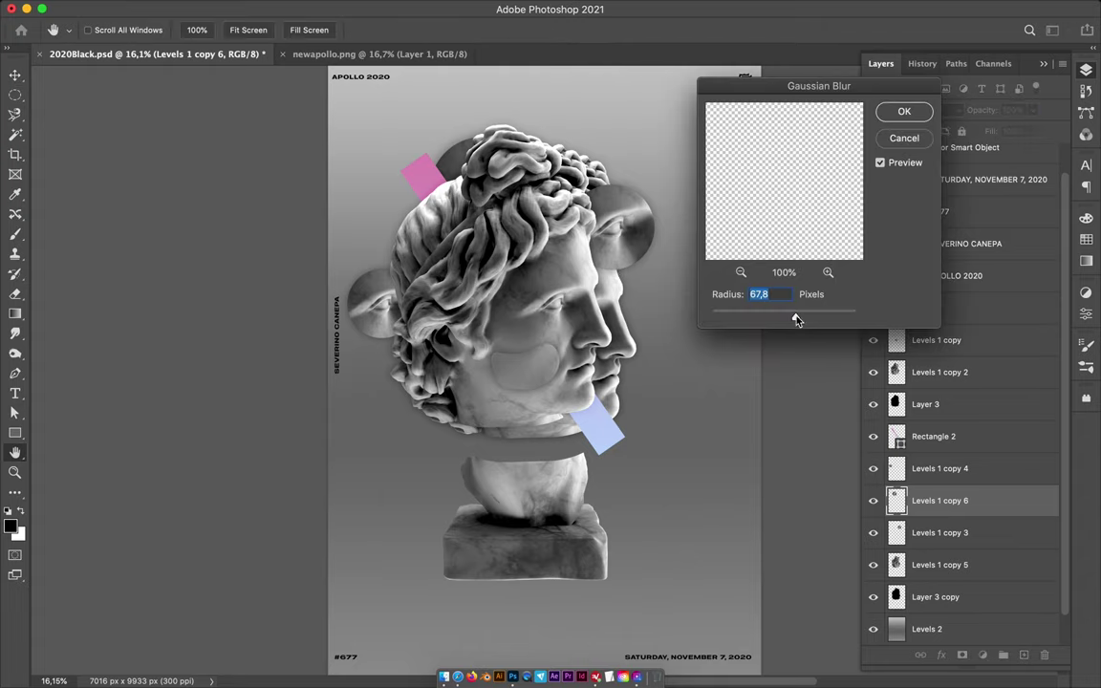
click(905, 113)
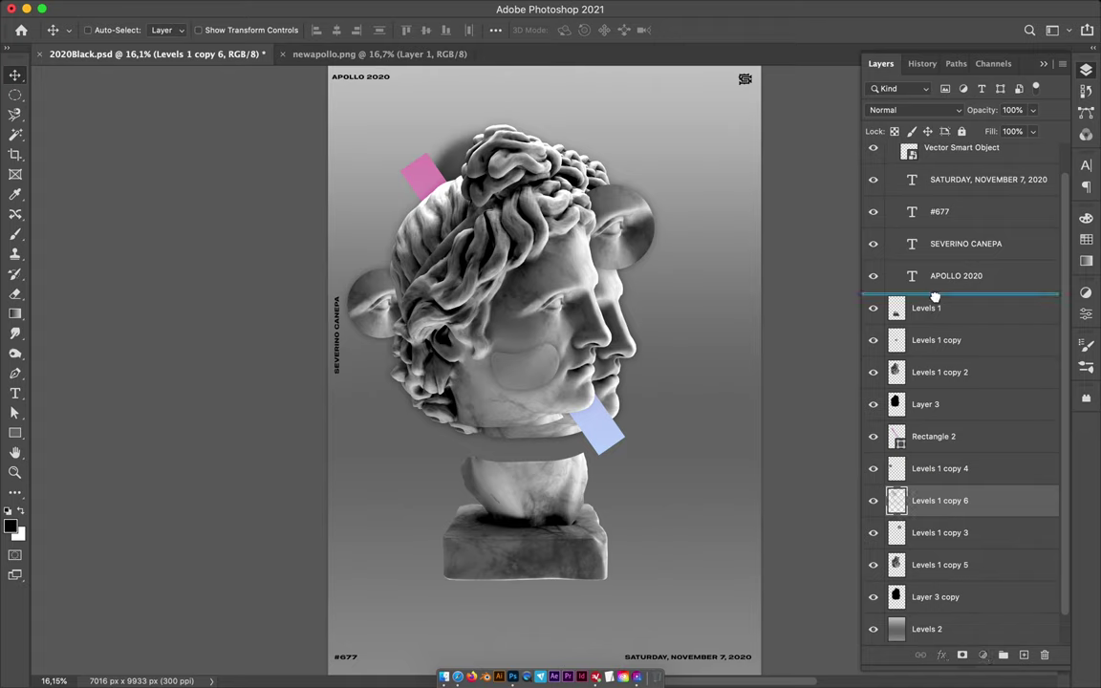
Step: Raise the blurred layer above Levels 1 and resize it over the head
drag(934, 297, 935, 299)
key(ctrl+t)
mouse_move(413, 258)
mouse_down()
mouse_move(429, 244)
mouse_move(506, 252)
mouse_up()
key(Return)
drag(540, 385, 532, 377)
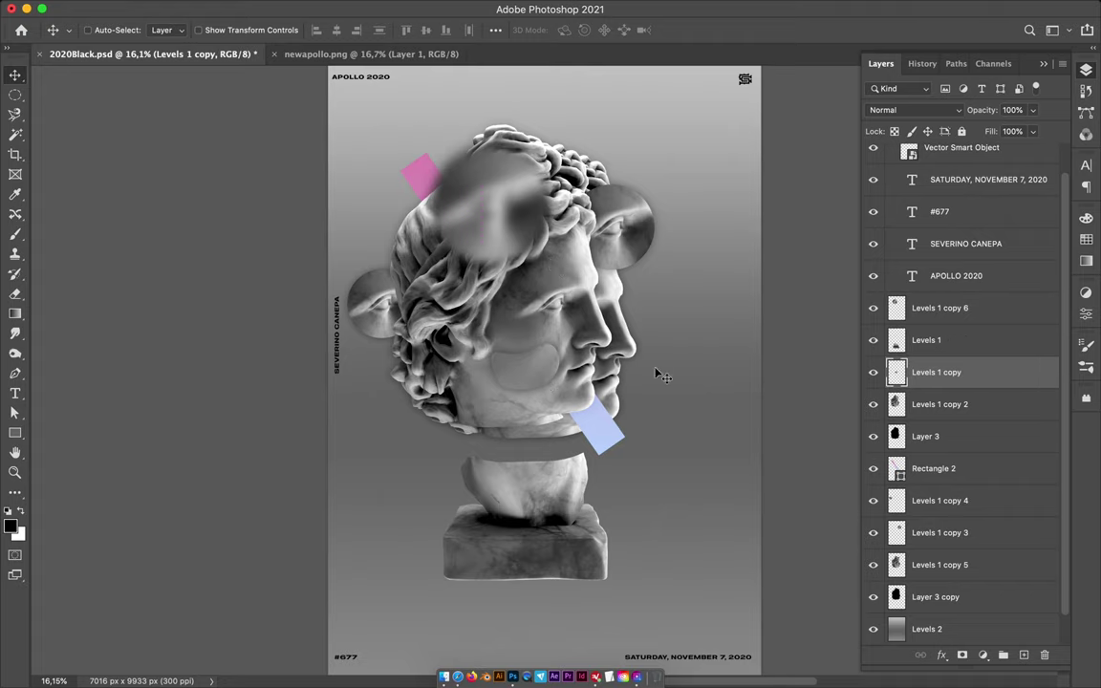
Step: Turn the cheek pen path into a selection and copy it to a new layer
scroll(531, 376, up, 5)
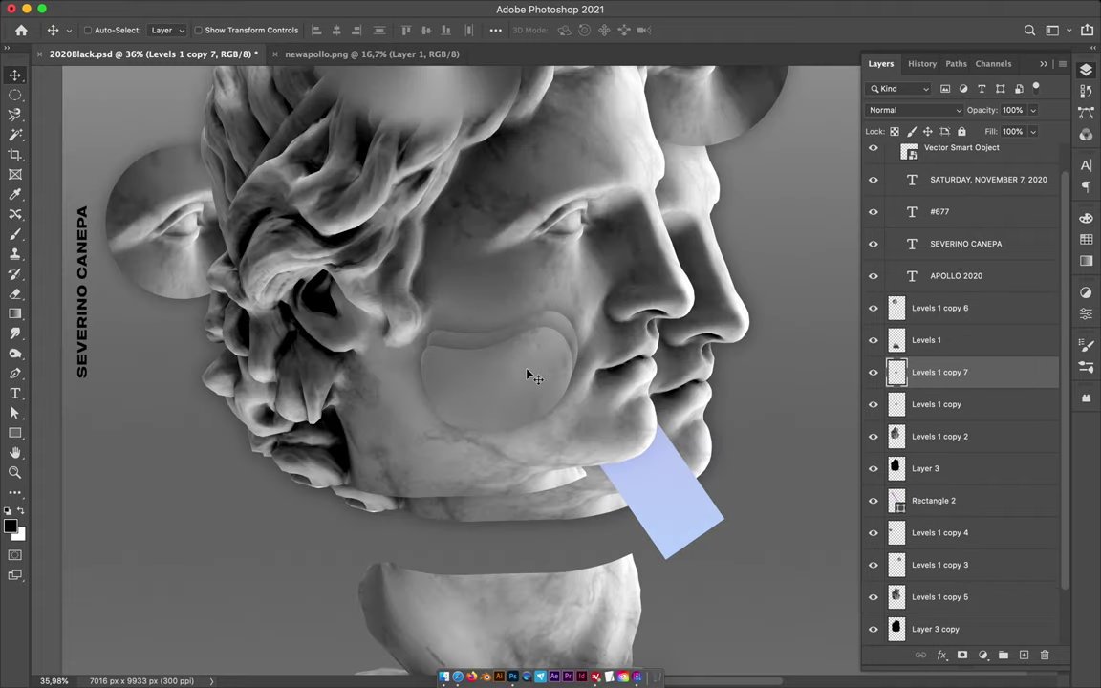
key(p)
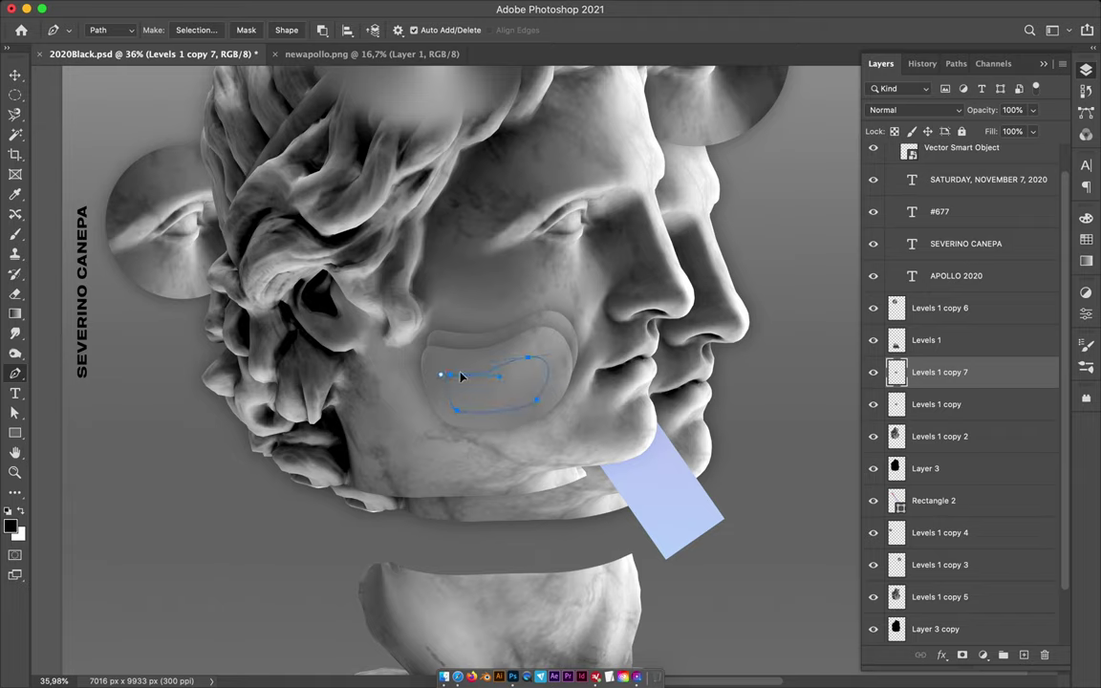
click(196, 31)
click(633, 274)
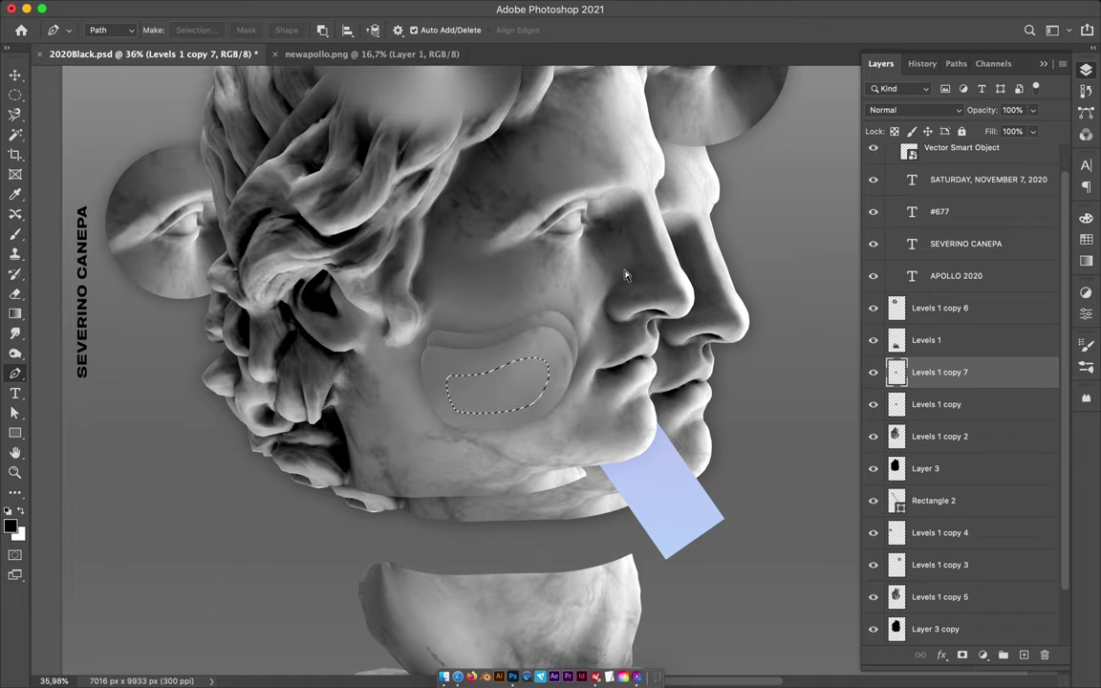
key(ctrl+j)
key(v)
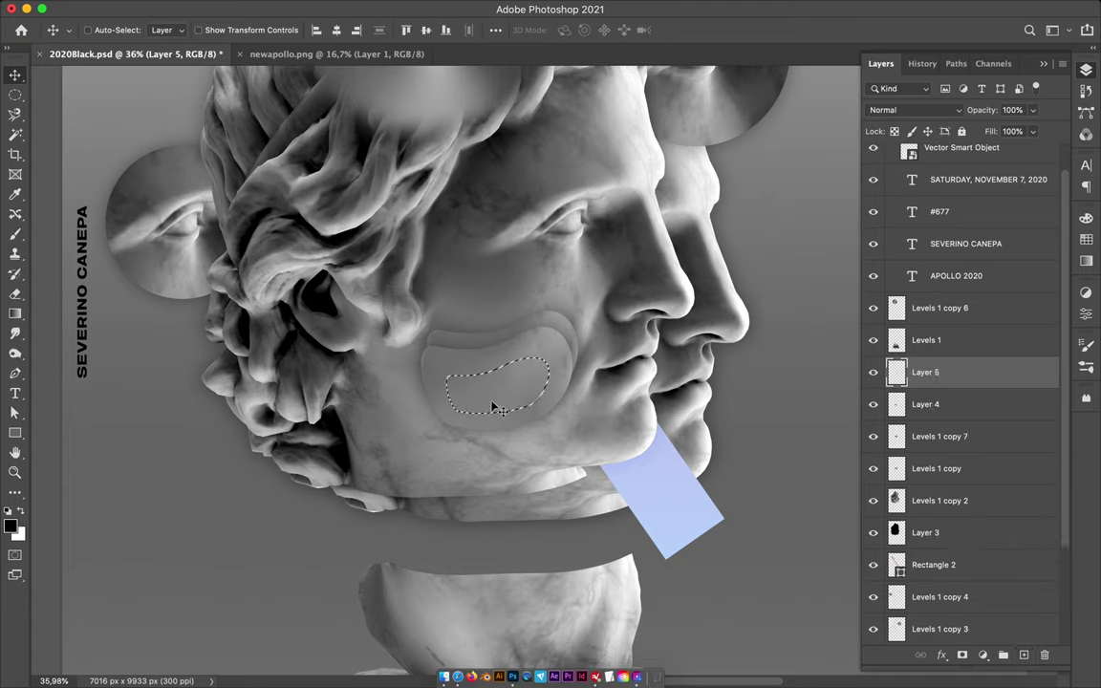
drag(512, 400, 494, 390)
key(Return)
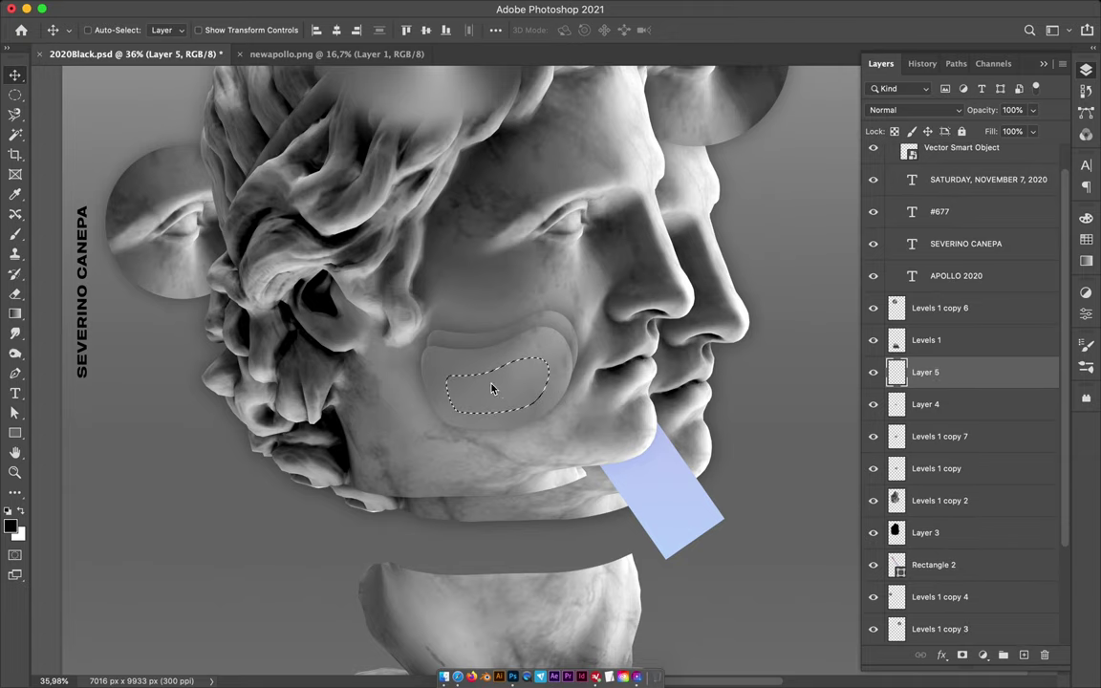
Step: Fill the shape black on a layer below and reapply Gaussian Blur
click(14, 234)
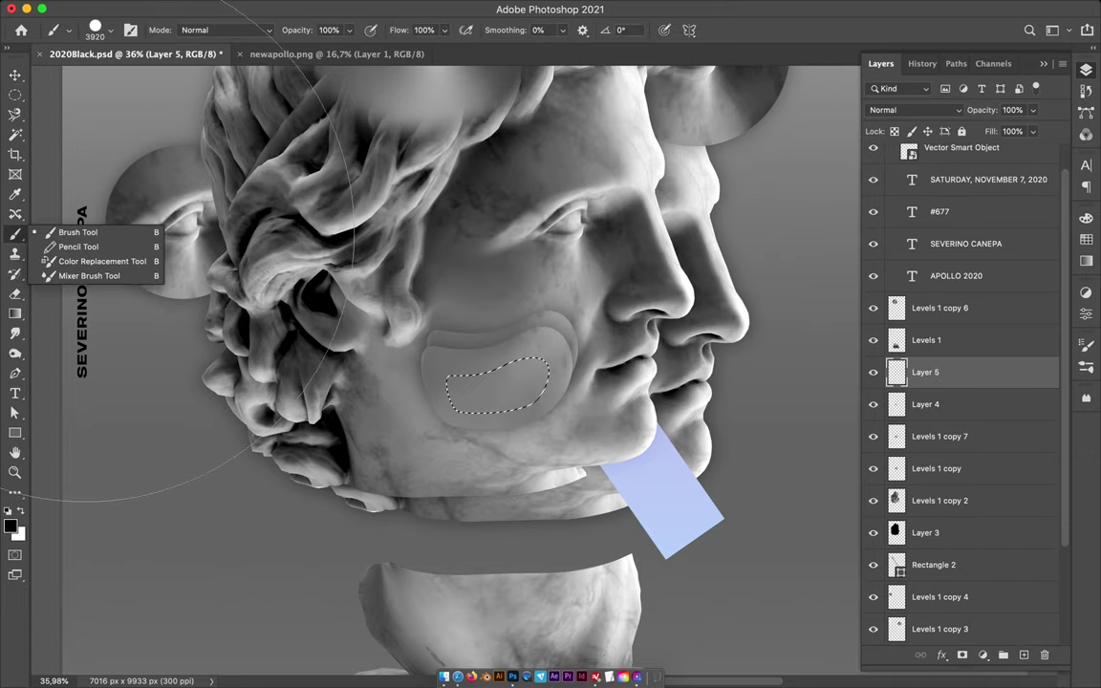
click(76, 232)
key(alt+BackSpace)
key(m)
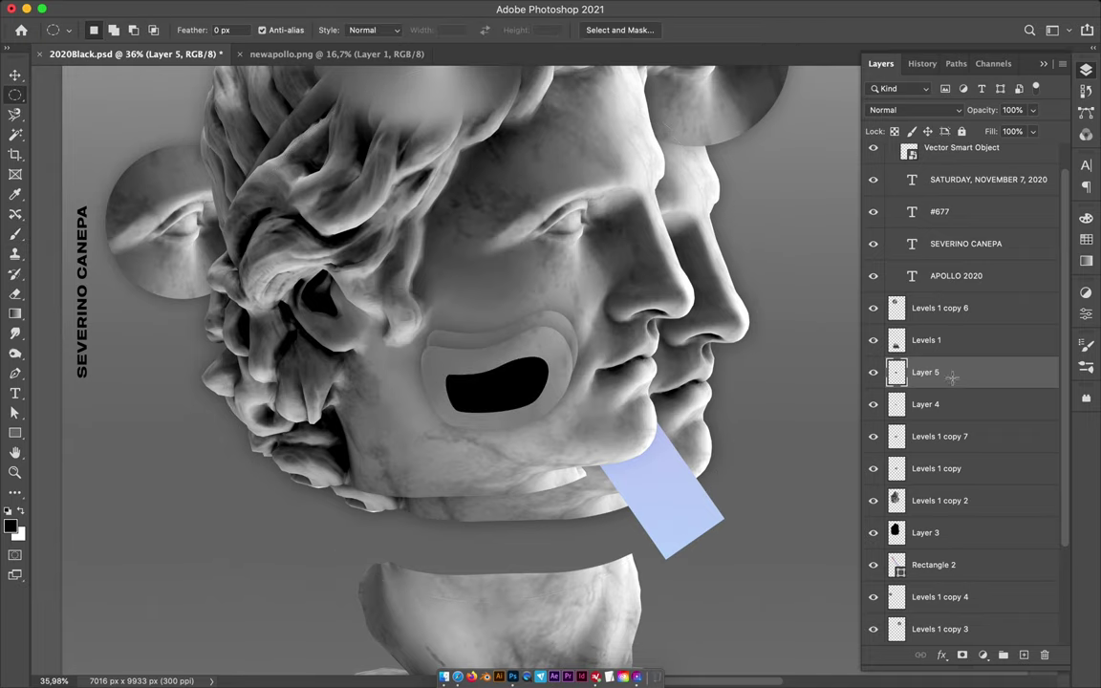
drag(951, 376, 951, 418)
click(454, 8)
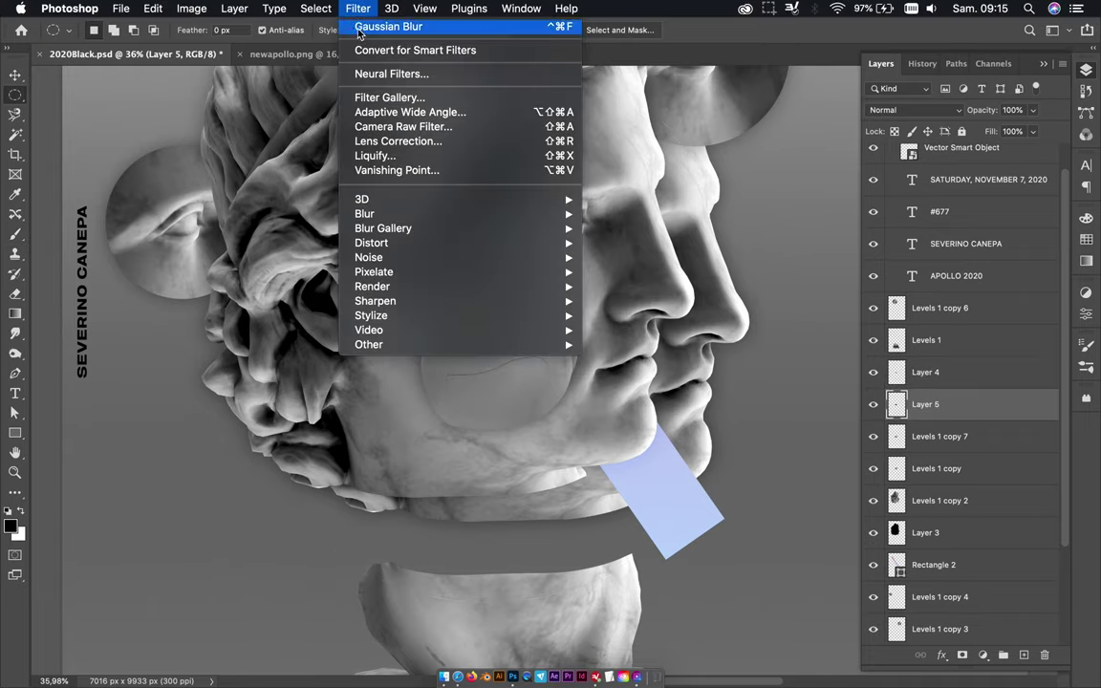
click(372, 34)
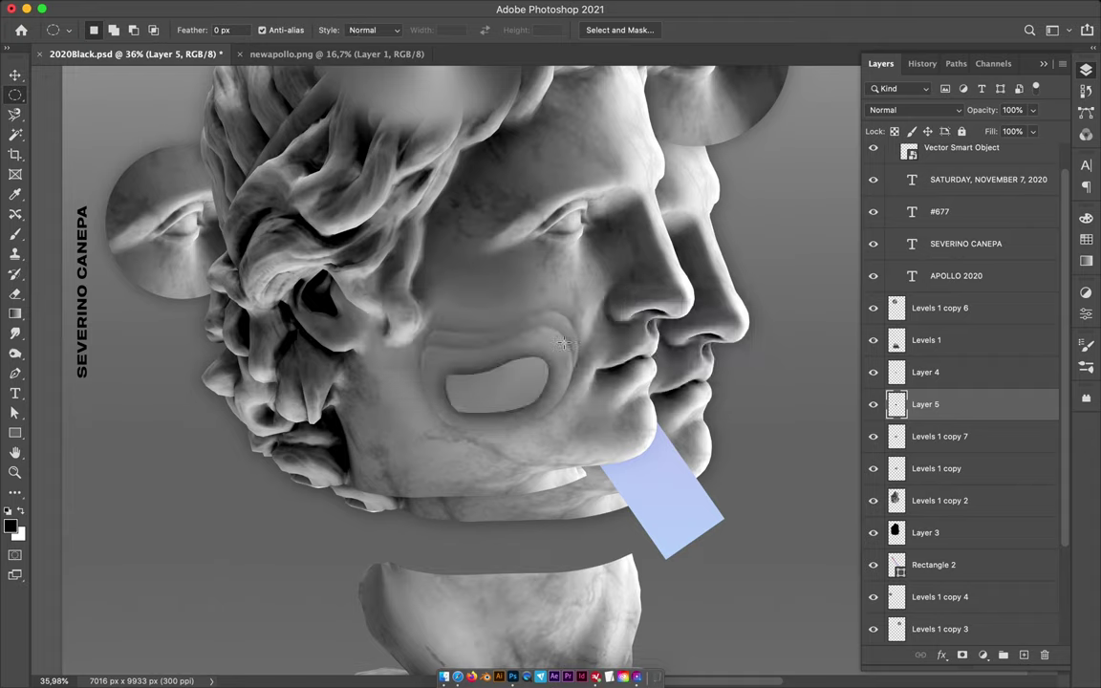
Step: Lower the blurred shape's fill to 74%, merge it with Layer 4, and nudge it up-right
click(912, 110)
key(Escape)
drag(1031, 134, 1015, 153)
shift+click(944, 374)
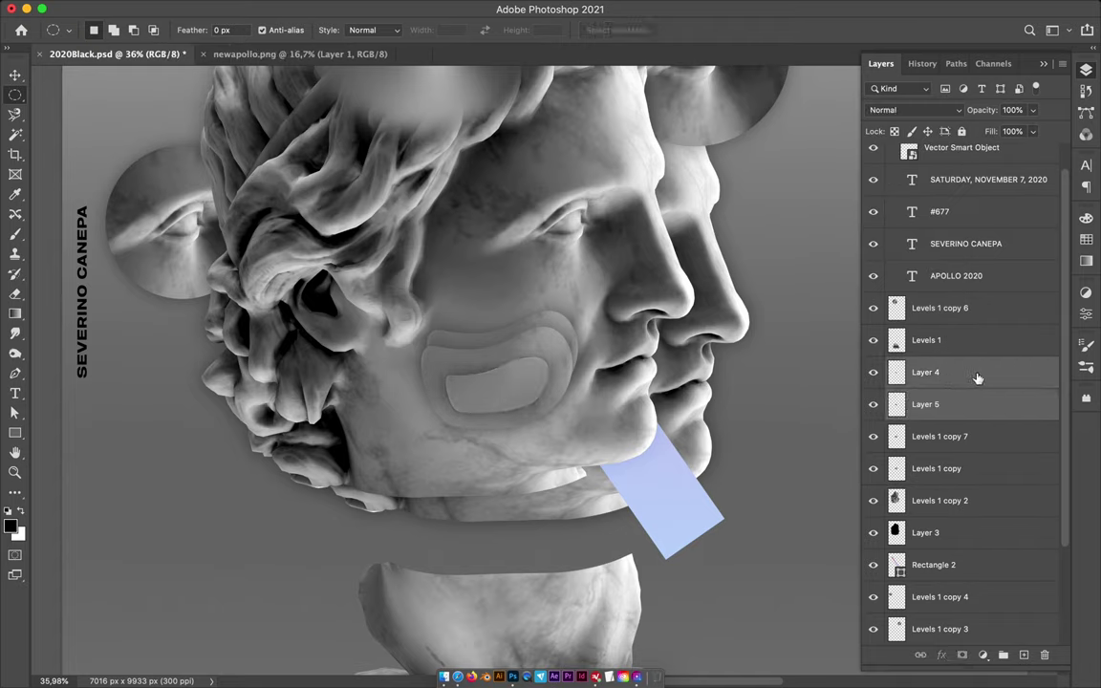
key(super+e)
key(v)
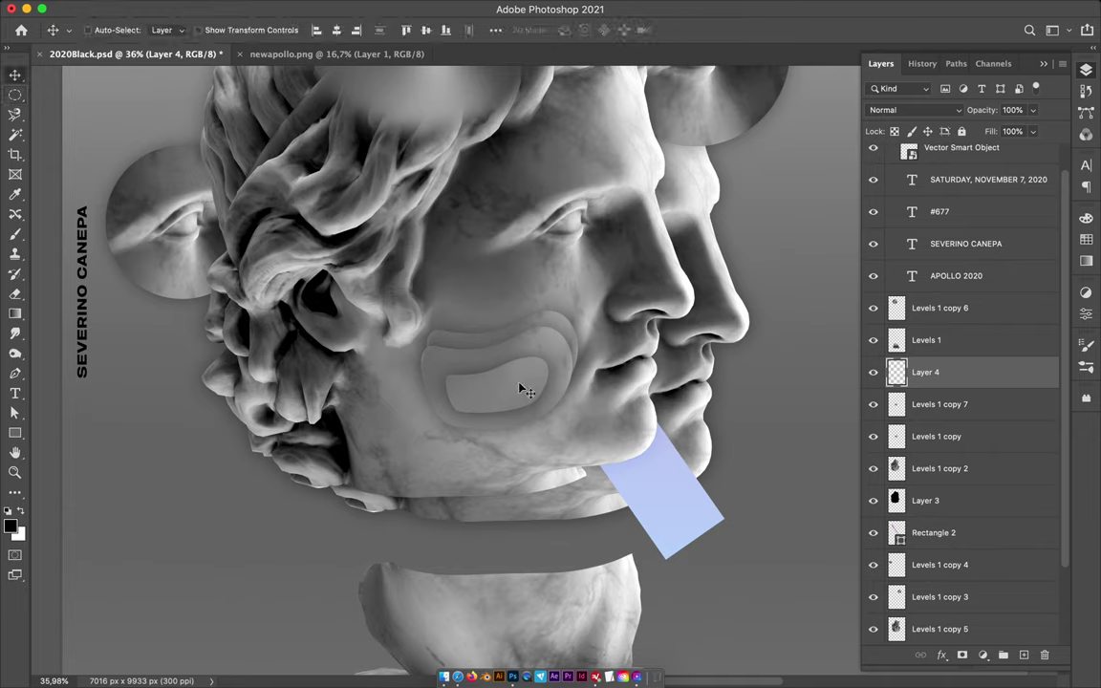
drag(513, 399, 557, 395)
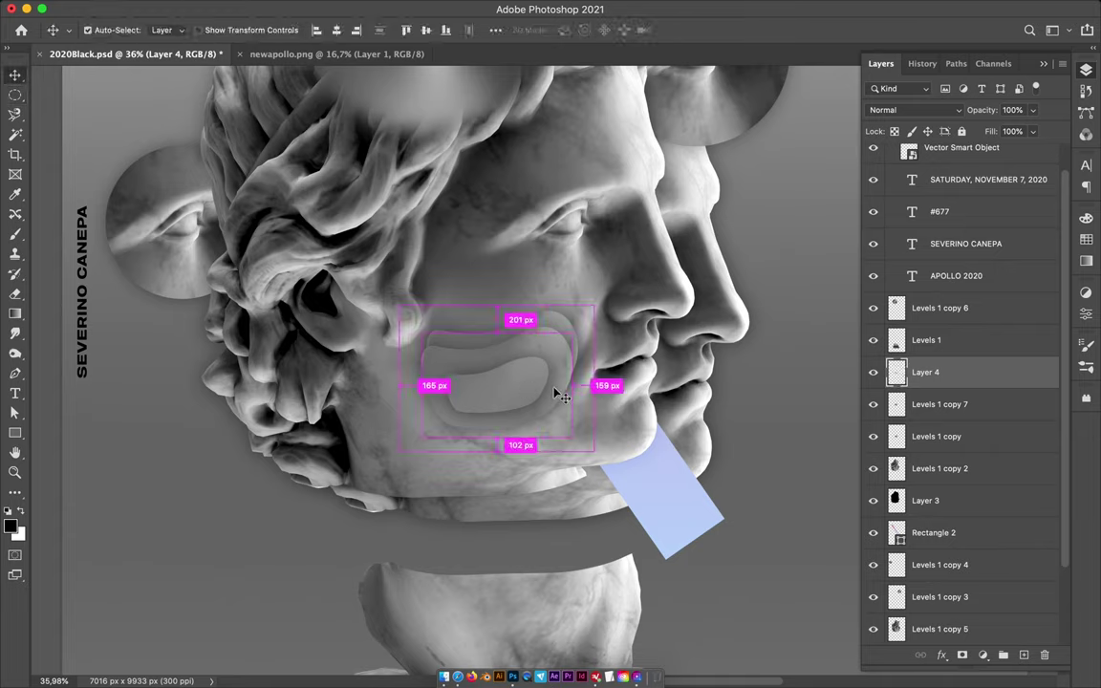
Step: Fill the inner cheek shape with a pink-blue gradient on a new layer below
key(super+shift+alt+e)
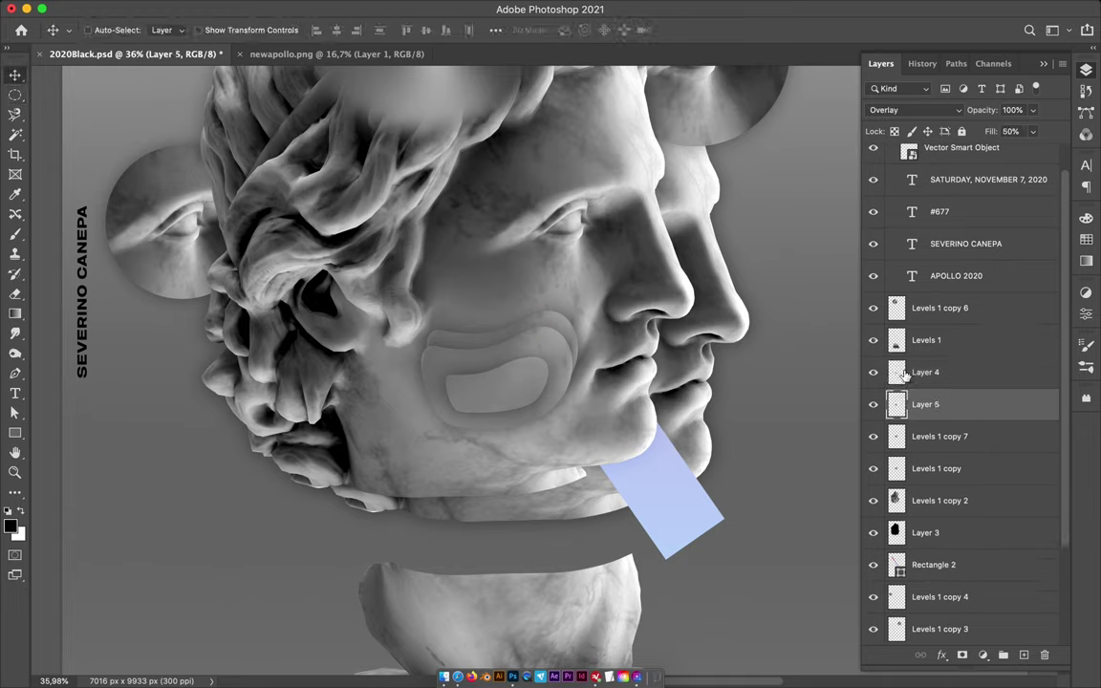
super+click(895, 404)
key(g)
mouse_move(500, 411)
mouse_down()
mouse_move(498, 360)
mouse_move(513, 395)
mouse_up()
key(m)
key(super+d)
key(v)
key(super+bracketleft)
key(super+bracketleft)
Step: Nudge the cheek shapes up slightly and save the poster
key(super)
click(925, 371)
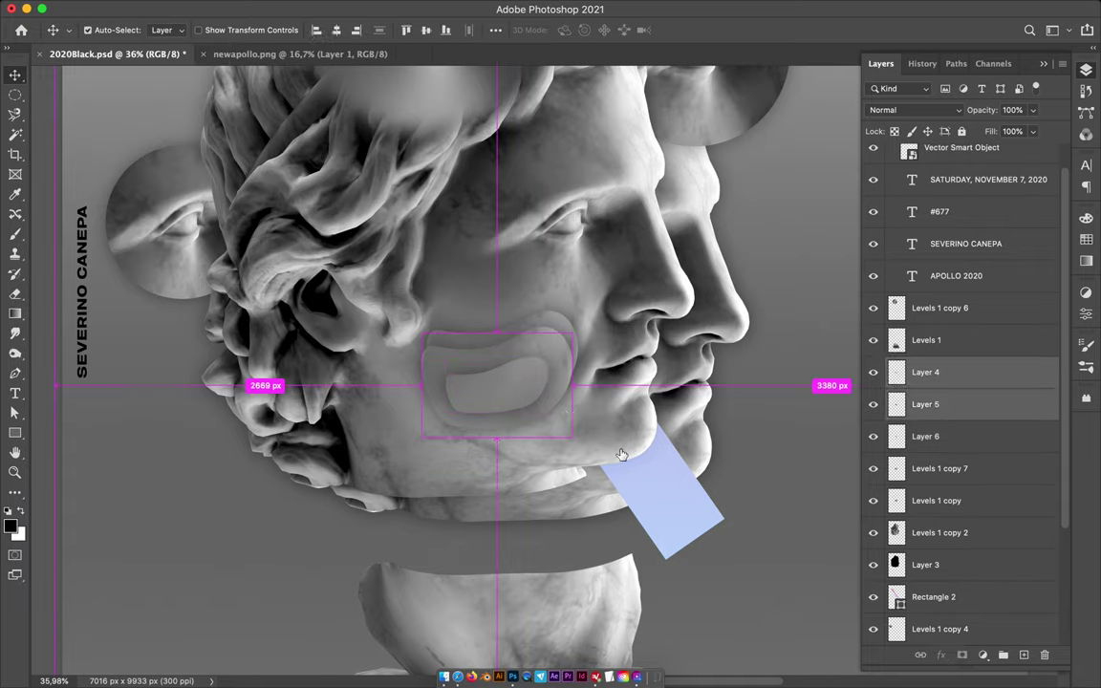
drag(519, 388, 512, 397)
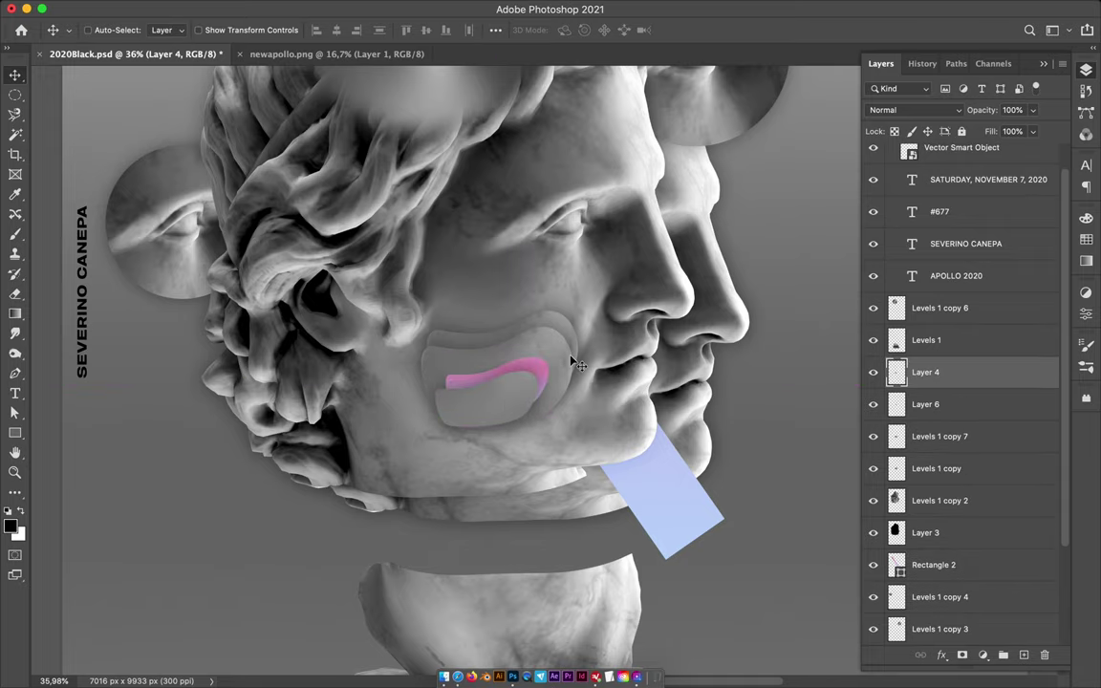
key(super+s)
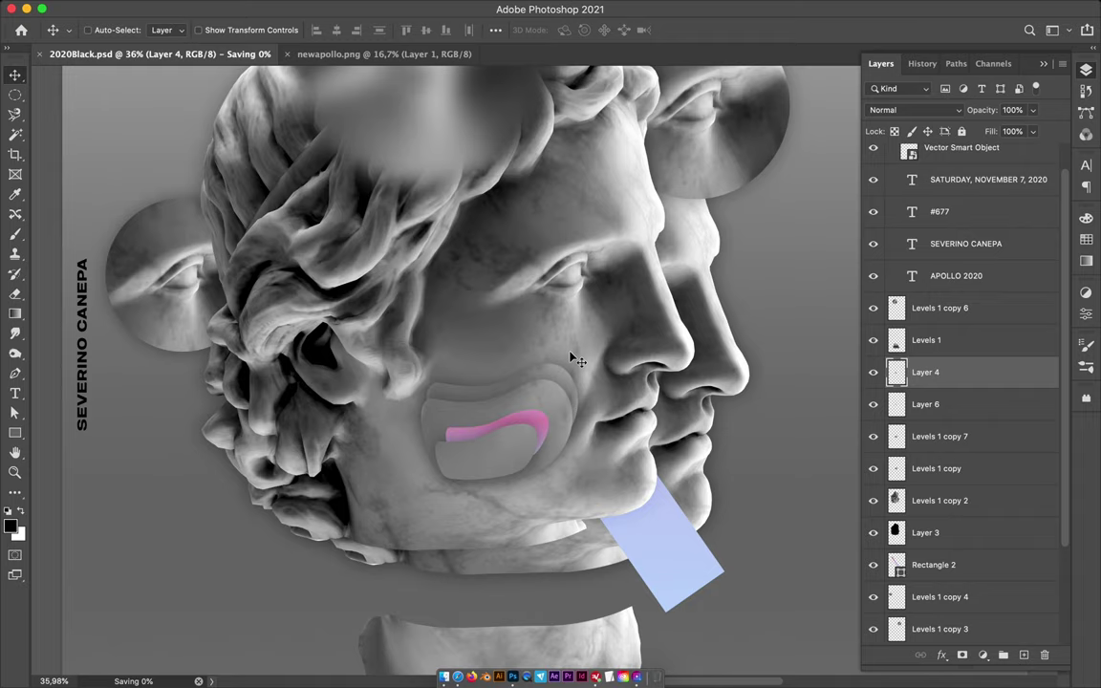
key(super+0)
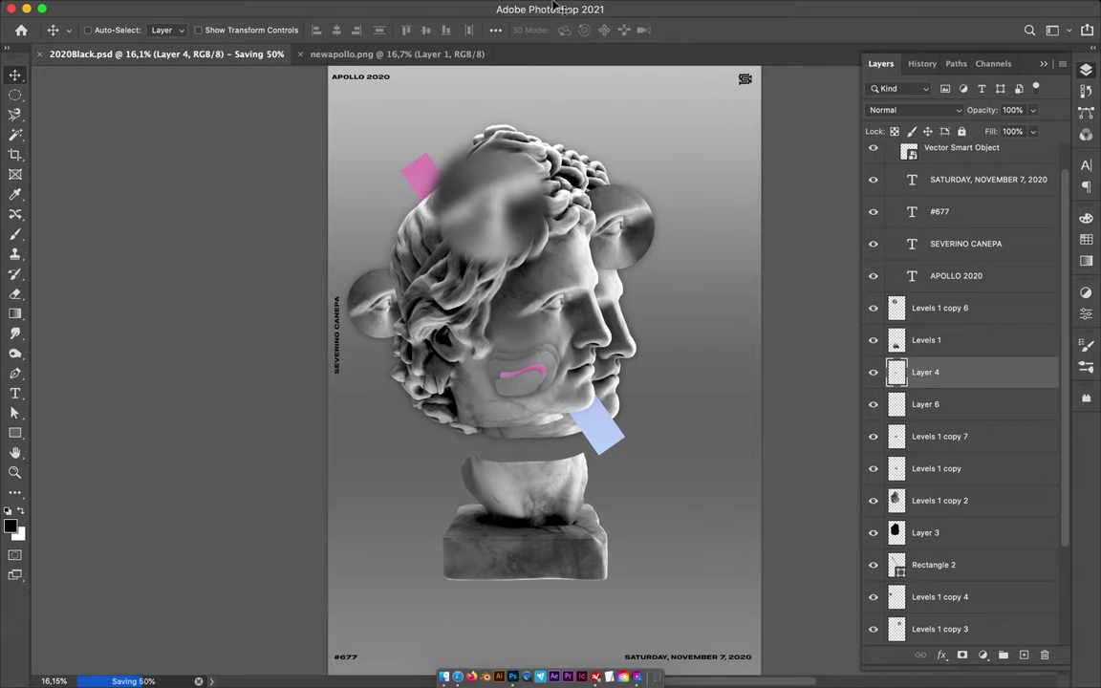
Step: Move the cheek patch down and left, below the jaw
shift+click(956, 468)
mouse_move(535, 379)
mouse_down()
mouse_move(468, 436)
mouse_move(440, 432)
mouse_up()
drag(945, 469, 960, 537)
scroll(564, 446, up, 3)
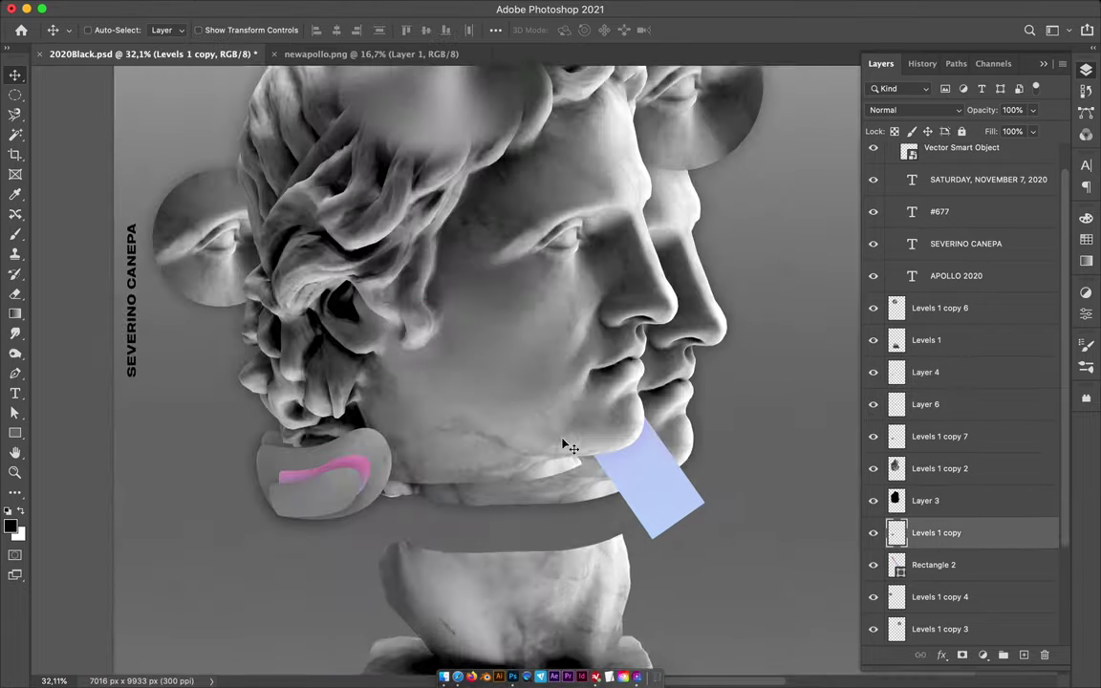
scroll(564, 446, down, 3)
ctrl+click(431, 347)
mouse_move(431, 348)
mouse_down()
mouse_move(573, 438)
mouse_move(571, 250)
mouse_up()
Step: Give the small head copy a 13.4 px Gaussian Blur and draw a rectangle over it
key(ctrl+t)
key(Return)
click(529, 8)
click(611, 19)
drag(791, 319, 772, 319)
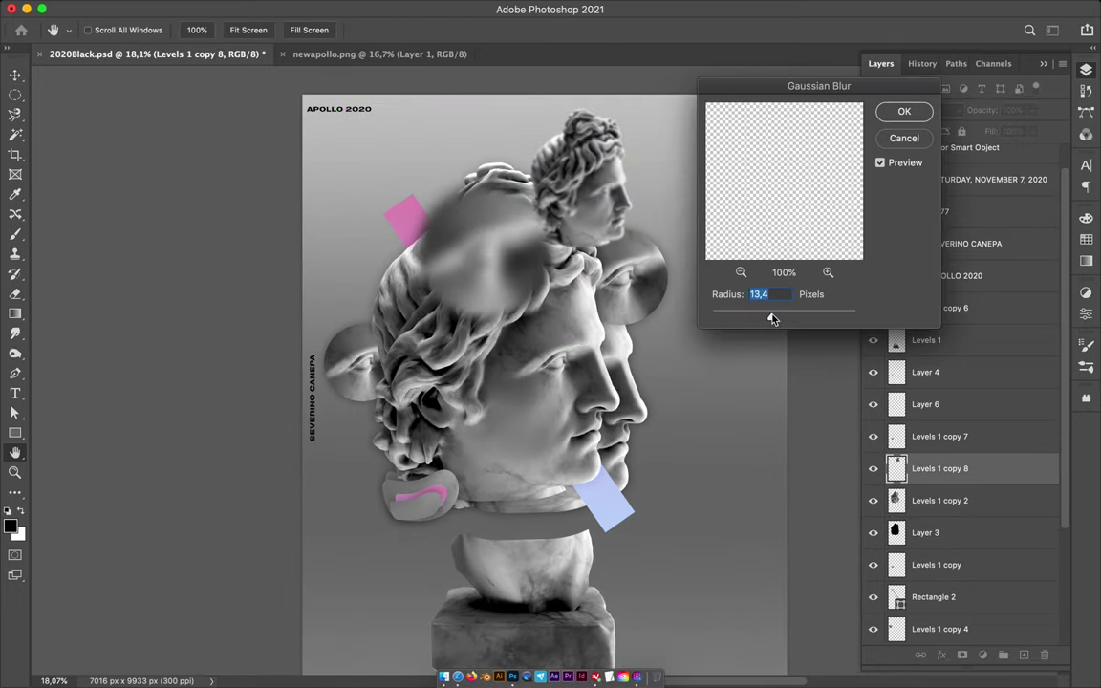
key(Return)
key(u)
drag(511, 103, 640, 258)
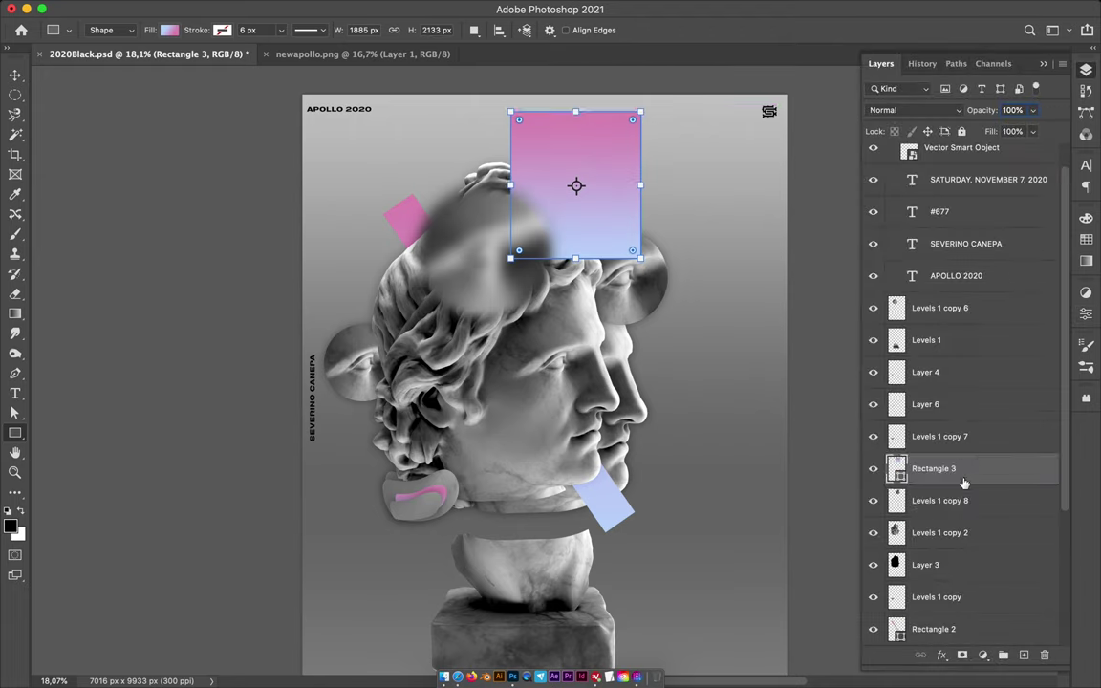
Step: Clip Rectangle 3 to the head copy and set it to Multiply
alt+click(962, 485)
click(914, 110)
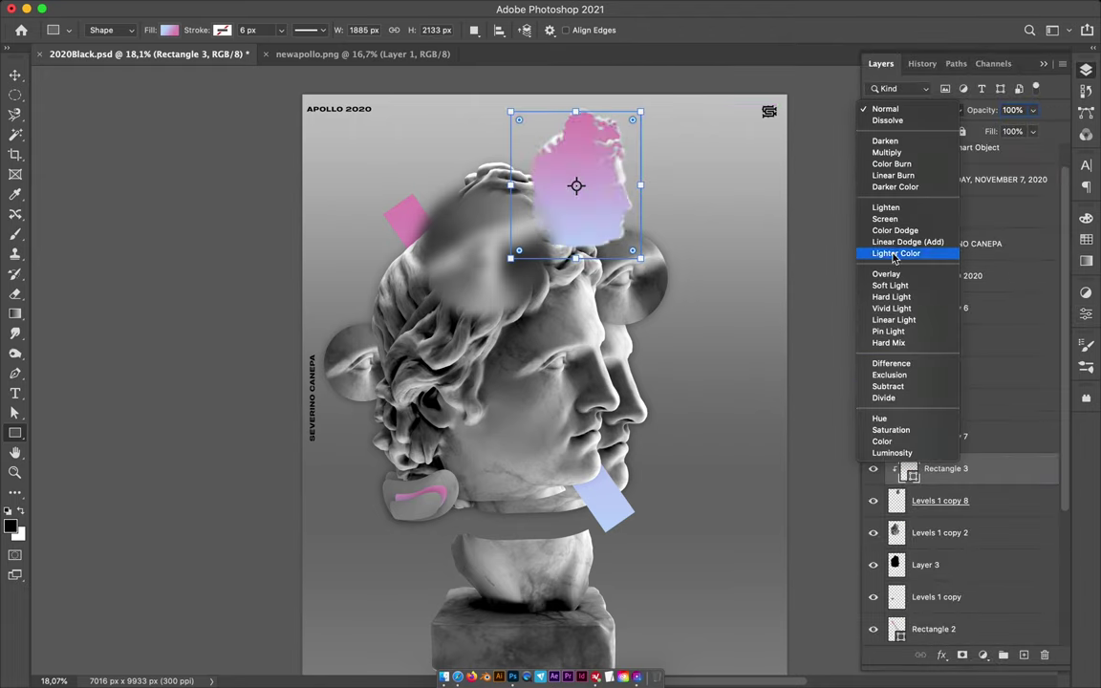
click(885, 152)
key(ctrl+j)
click(915, 109)
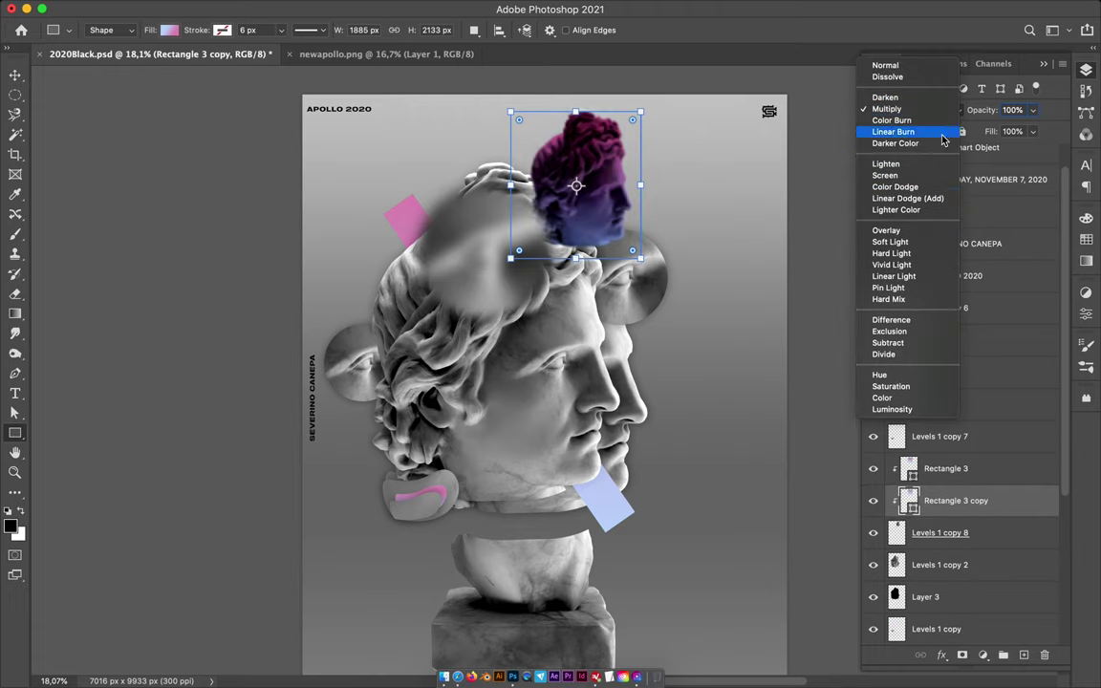
key(Escape)
key(Delete)
Step: Reorder the tinted head copy and move it behind the face on the right
mouse_move(946, 463)
mouse_down()
mouse_move(958, 621)
mouse_move(956, 585)
mouse_up()
key(v)
drag(575, 181, 650, 329)
scroll(555, 593, down, 2)
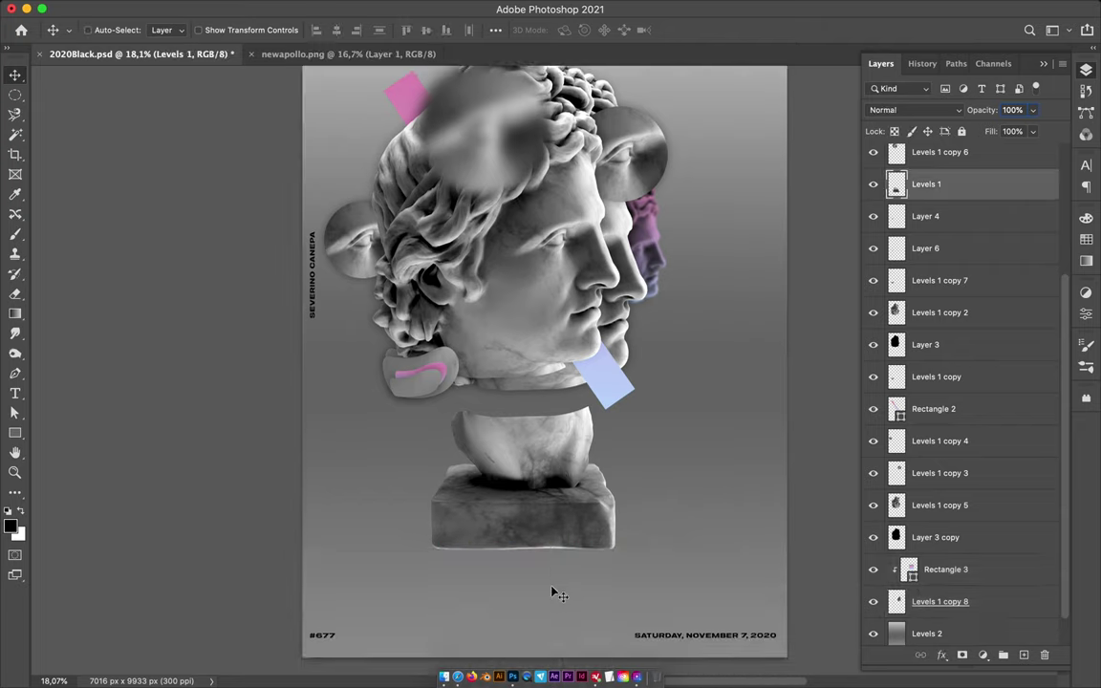
scroll(552, 590, up, 1)
Step: Paint a black shape on a new layer and give it a strong Gaussian Blur
drag(495, 459, 474, 477)
click(963, 216)
key(ctrl+shift+alt+n)
key(b)
click(501, 506)
key(m)
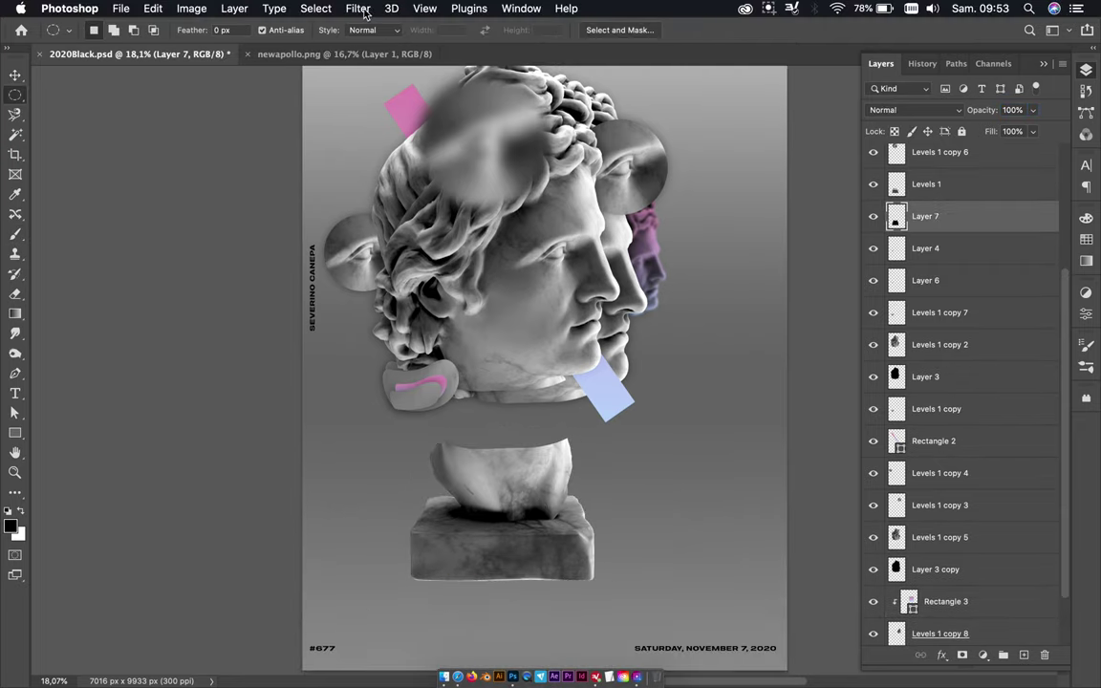
click(356, 9)
click(599, 270)
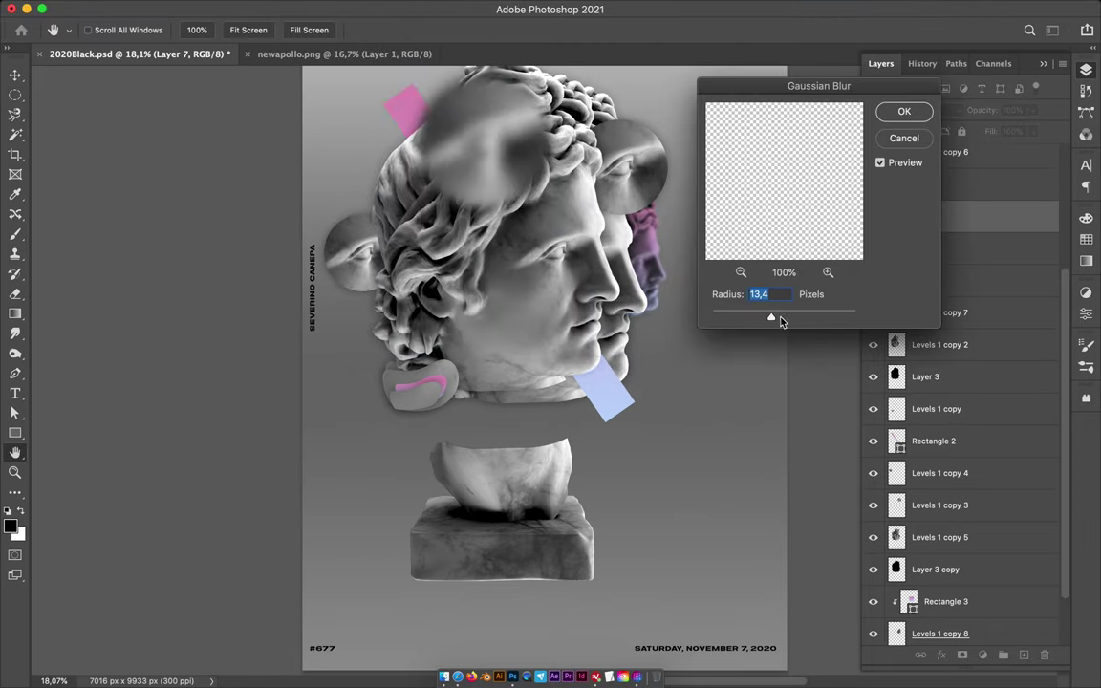
click(902, 115)
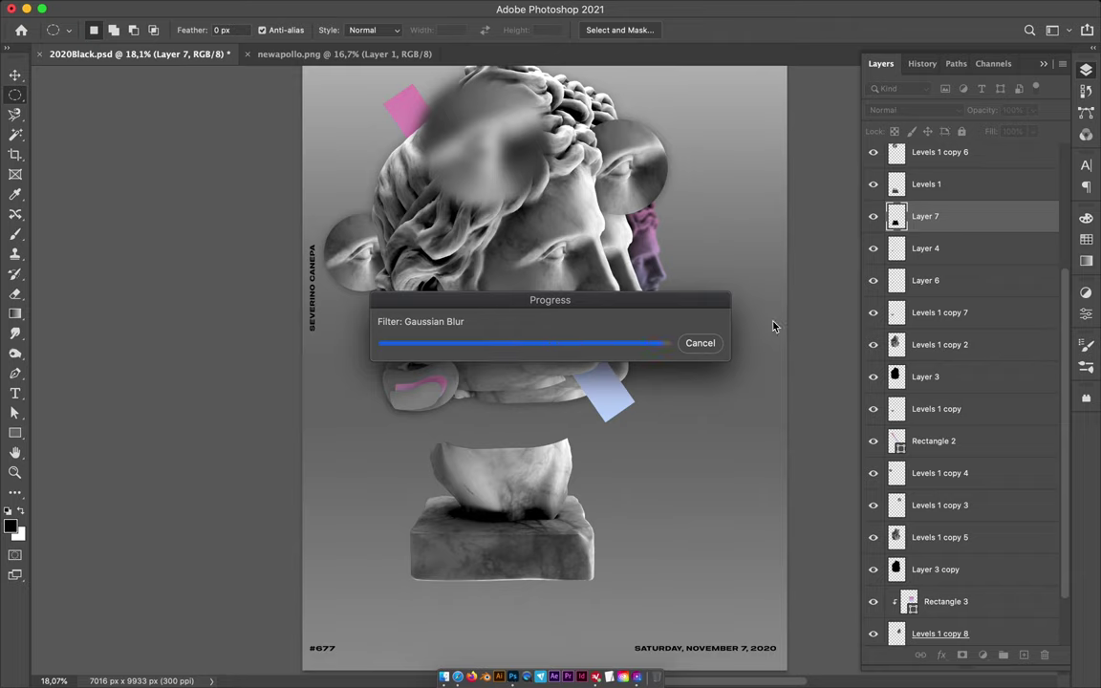
Step: Set the blurred shape to Overlay blending with 47% fill
click(934, 110)
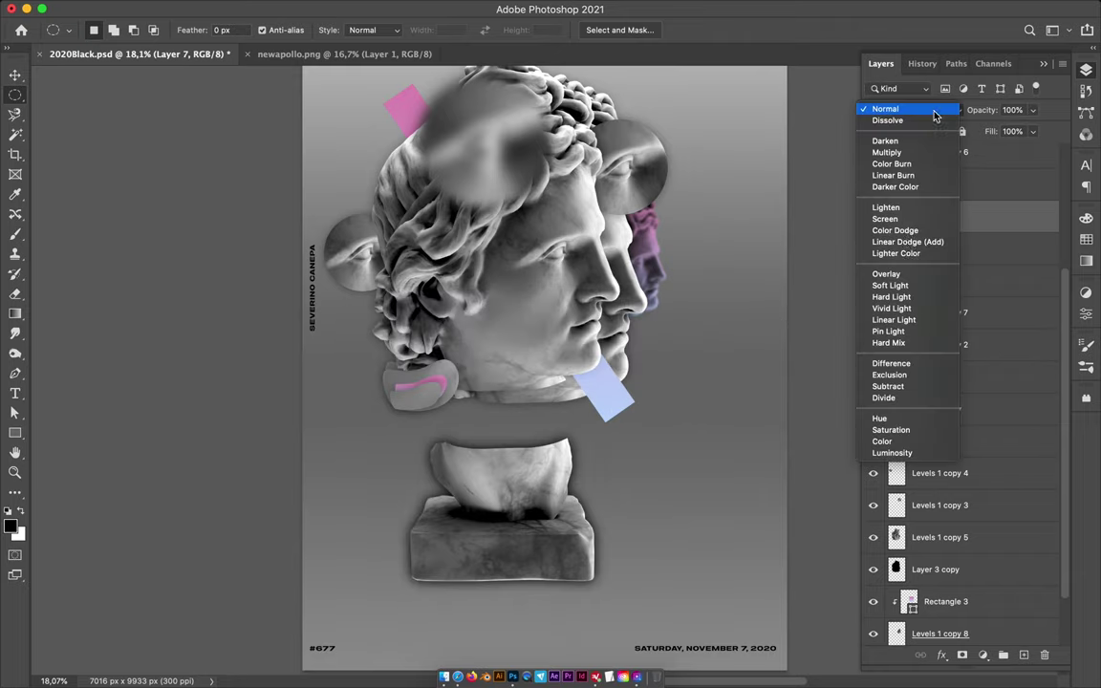
click(903, 275)
click(1031, 131)
drag(1036, 151, 996, 154)
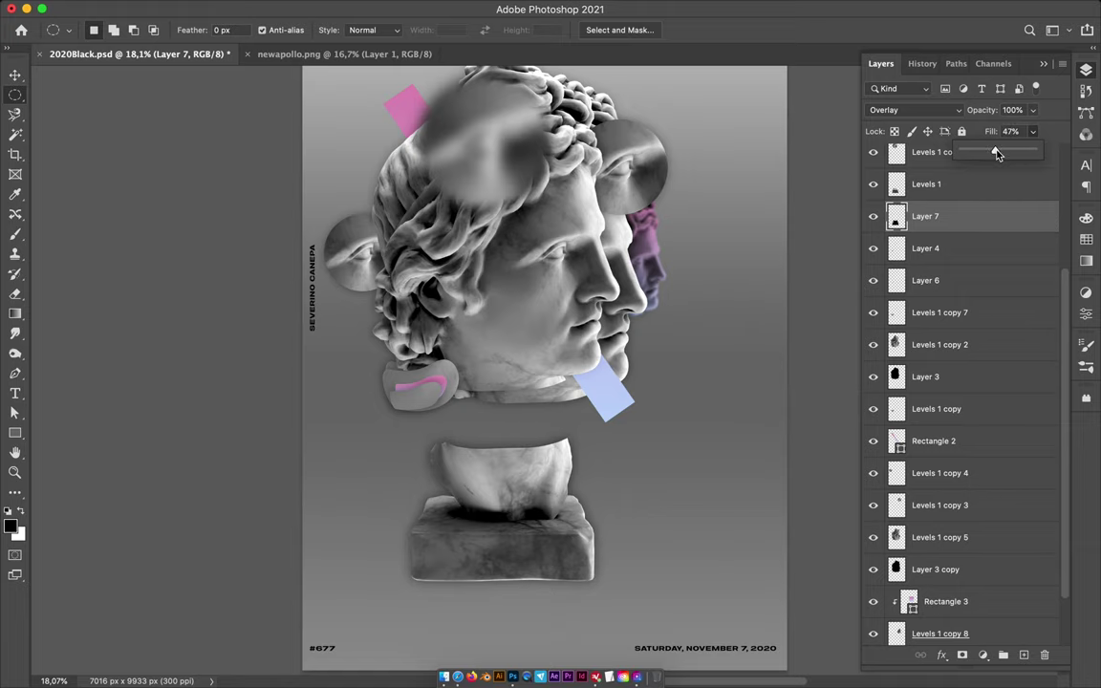
double_click(970, 193)
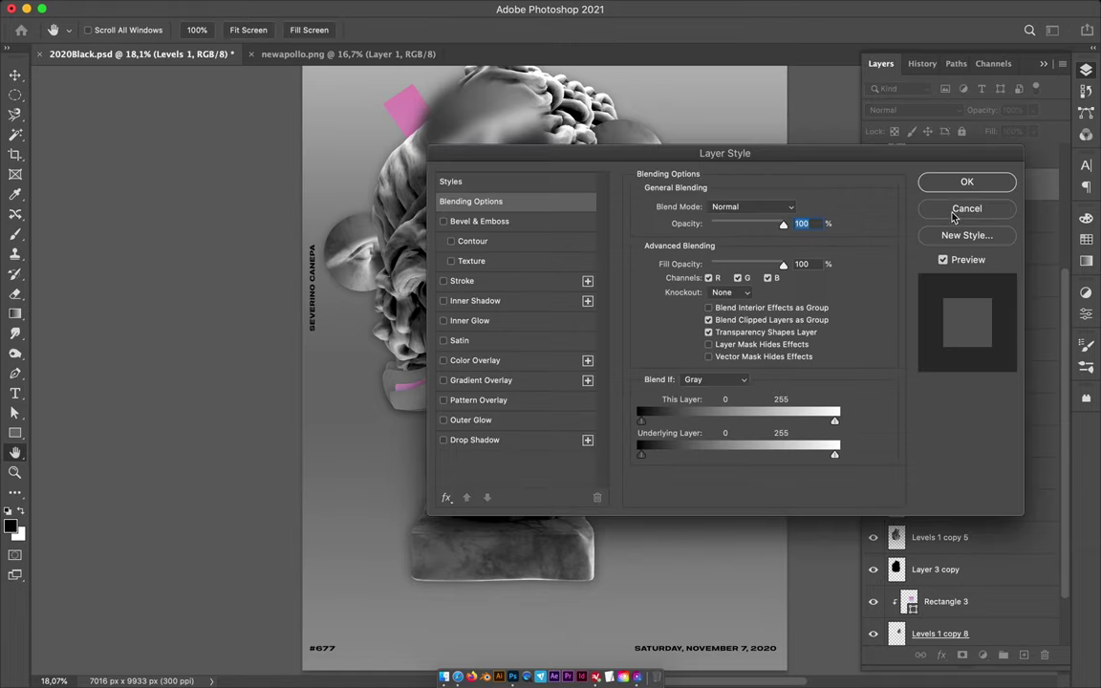
click(961, 210)
Step: Merge Layer 7 into Levels 1, raise the pedestal, and lower Levels 1 copy 9 in the stack
shift+click(949, 227)
key(super+e)
key(v)
drag(515, 521, 531, 468)
mouse_move(963, 193)
mouse_down()
mouse_move(941, 492)
mouse_move(949, 577)
mouse_up()
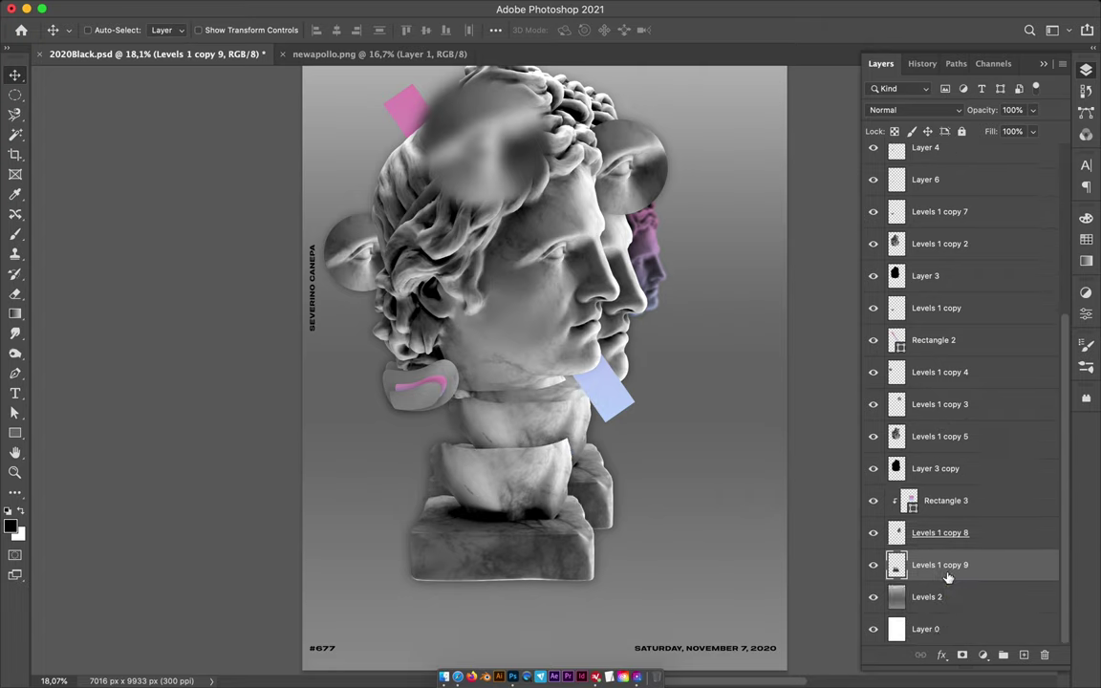
Step: Move the pedestal piece under the bust and add a small Gaussian-blurred pink circle on it
super+click(491, 478)
mouse_move(491, 477)
mouse_down()
mouse_move(548, 516)
mouse_move(552, 540)
mouse_up()
scroll(616, 516, up, 3)
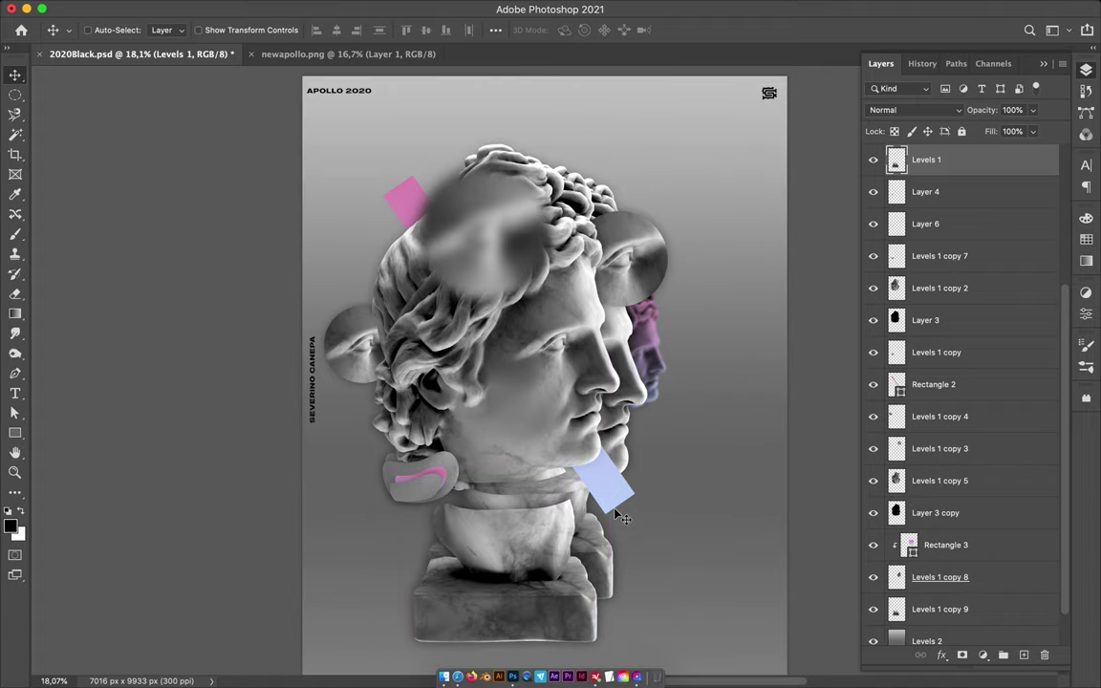
right_click(15, 433)
click(58, 404)
drag(455, 530, 485, 559)
click(190, 8)
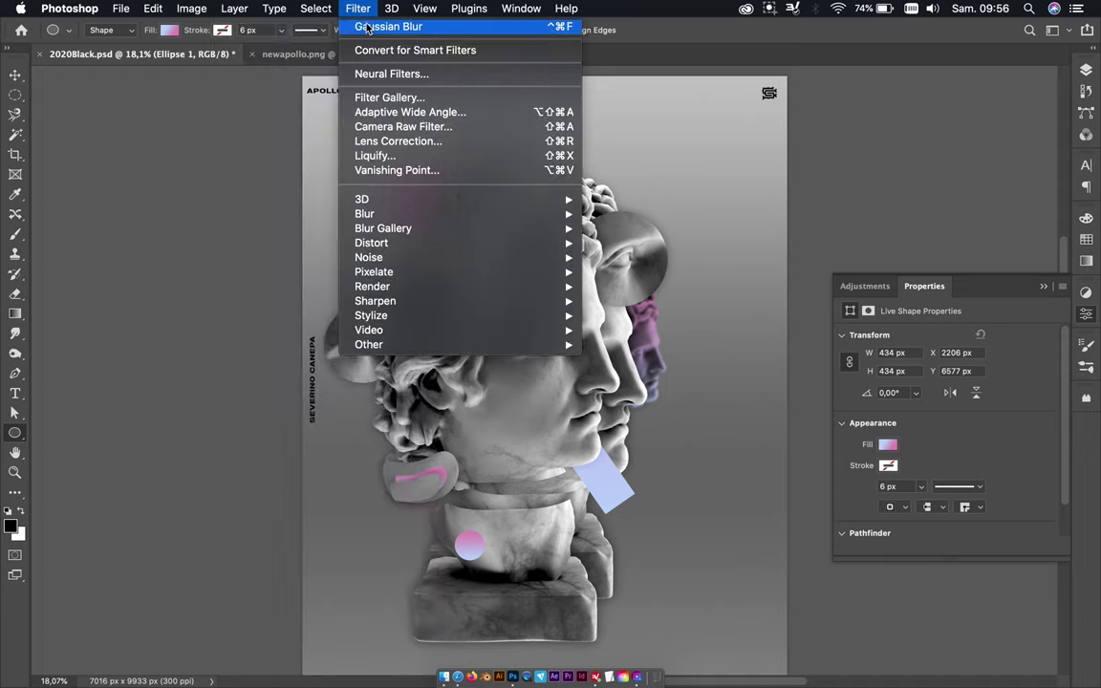
click(401, 26)
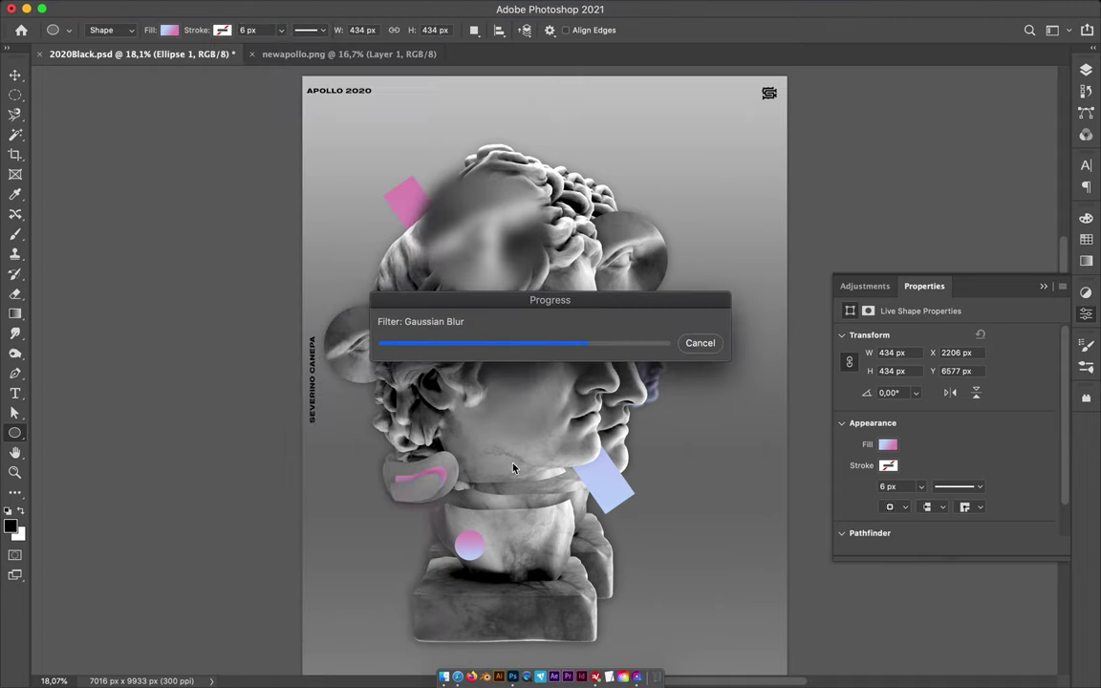
Step: Duplicate the blurred pink circle beside it and scale the copy smaller
key(v)
mouse_move(469, 544)
mouse_down()
mouse_move(443, 547)
mouse_move(583, 540)
mouse_up()
key(ctrl+t)
key(Return)
Step: Copy a marquee-selected patch of the neck onto its own layer
key(u)
key(m)
mouse_move(498, 368)
mouse_down()
mouse_move(559, 415)
mouse_move(492, 421)
mouse_up()
key(ctrl+j)
key(v)
key(F7)
Step: Blur a new layer in Overlay mode, merge it down, and move the patch lower
click(952, 384)
key(ctrl+j)
key(m)
click(265, 7)
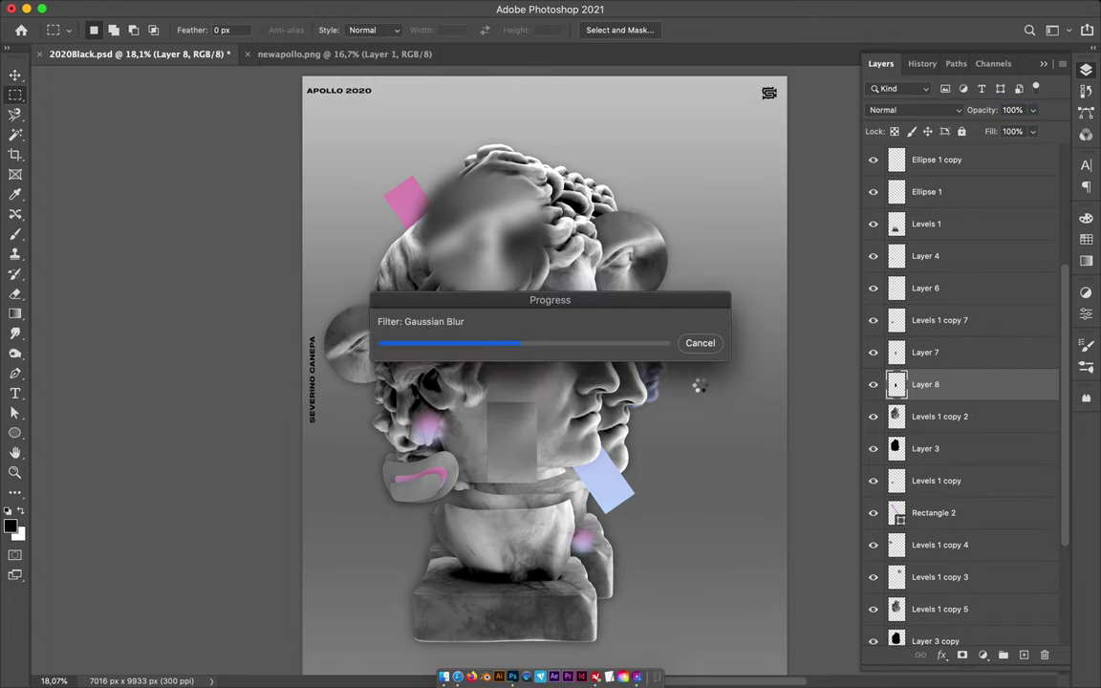
key(v)
click(914, 109)
click(879, 273)
click(1031, 131)
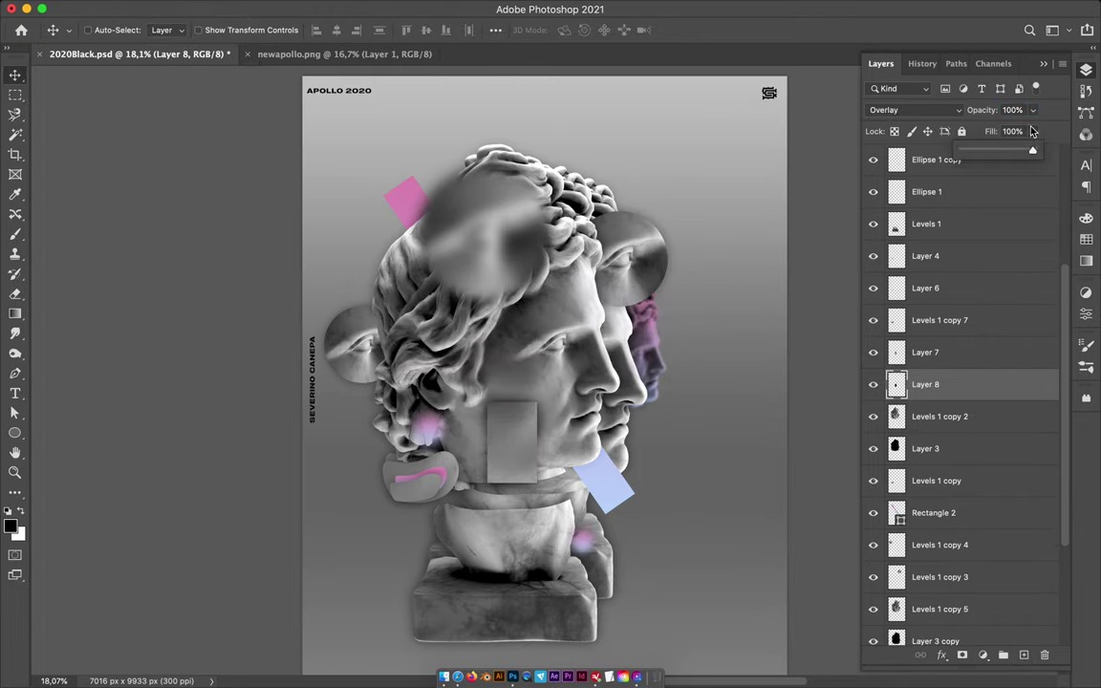
key(ctrl+e)
mouse_move(465, 382)
mouse_down()
mouse_move(499, 466)
mouse_move(472, 470)
mouse_up()
Step: Draw a pink-blue gradient rectangle beside the chin
key(u)
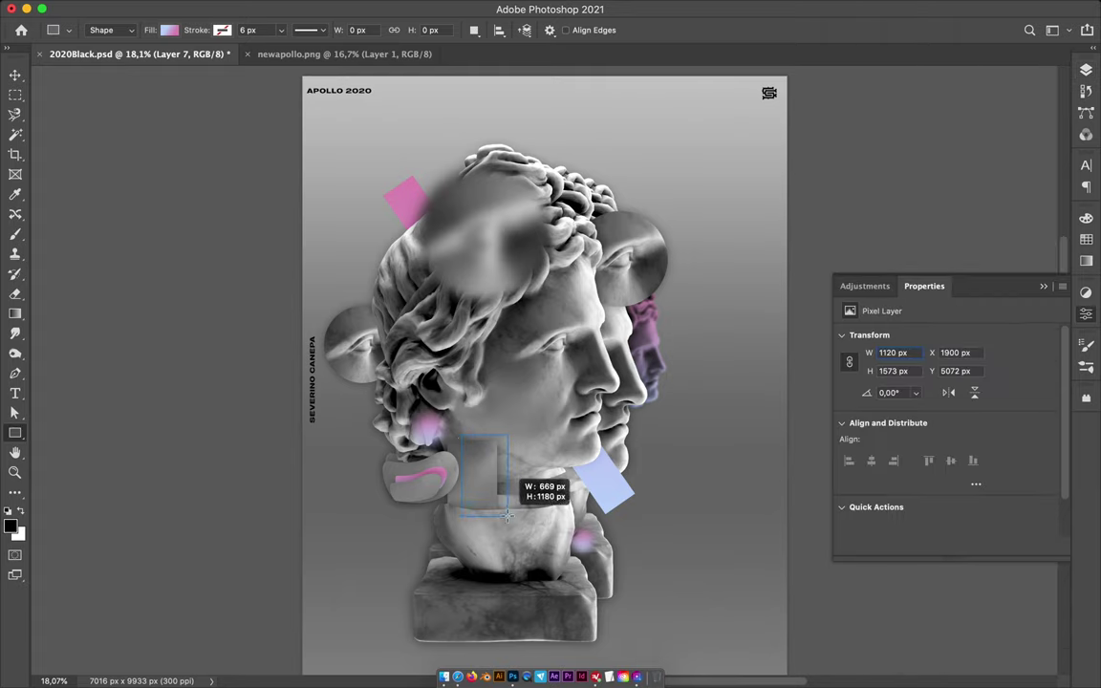
drag(461, 439, 508, 516)
key(F7)
Step: Delete the extra gradient rectangle and select the Rectangle 2 layer
click(551, 455)
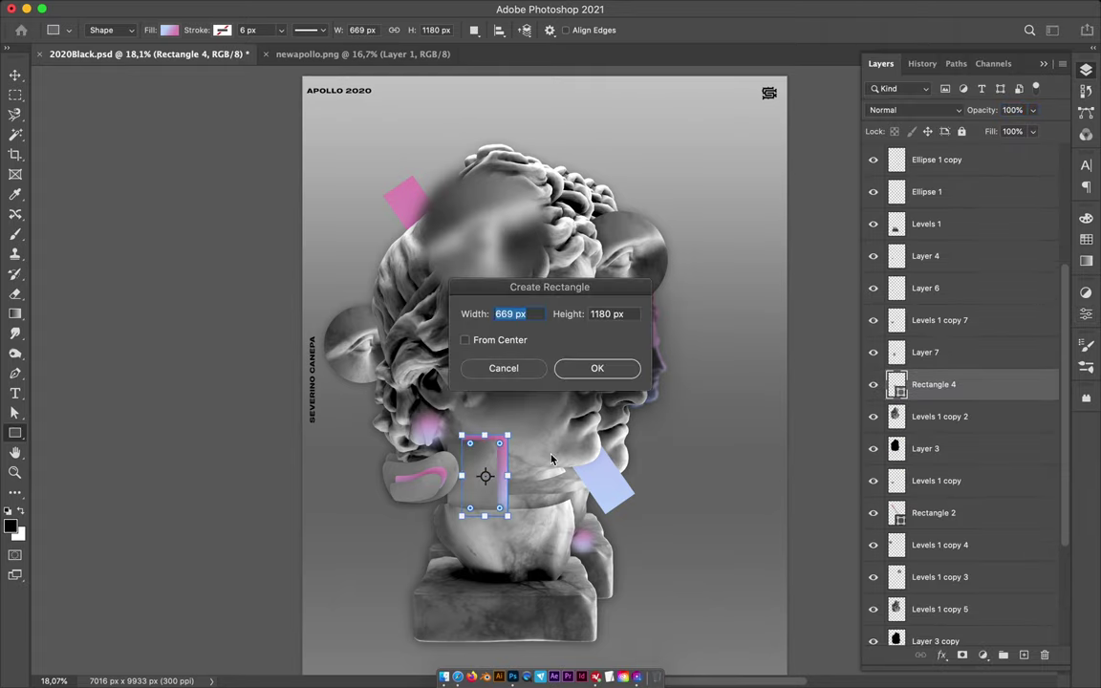
key(Return)
key(v)
key(BackSpace)
scroll(516, 496, down, 2)
click(492, 394)
key(F7)
Step: Paint a straight diagonal brush stroke along the bars on a new layer below Rectangle 2
key(ctrl+shift+alt+n)
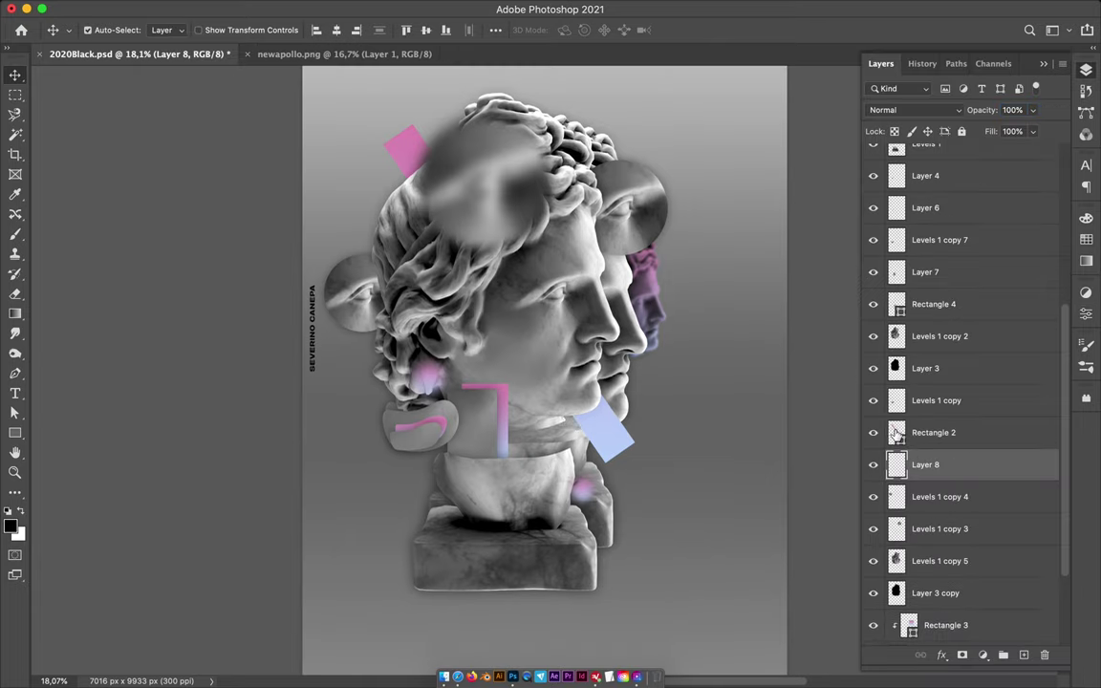
key(b)
click(406, 143)
shift+click(619, 441)
key(m)
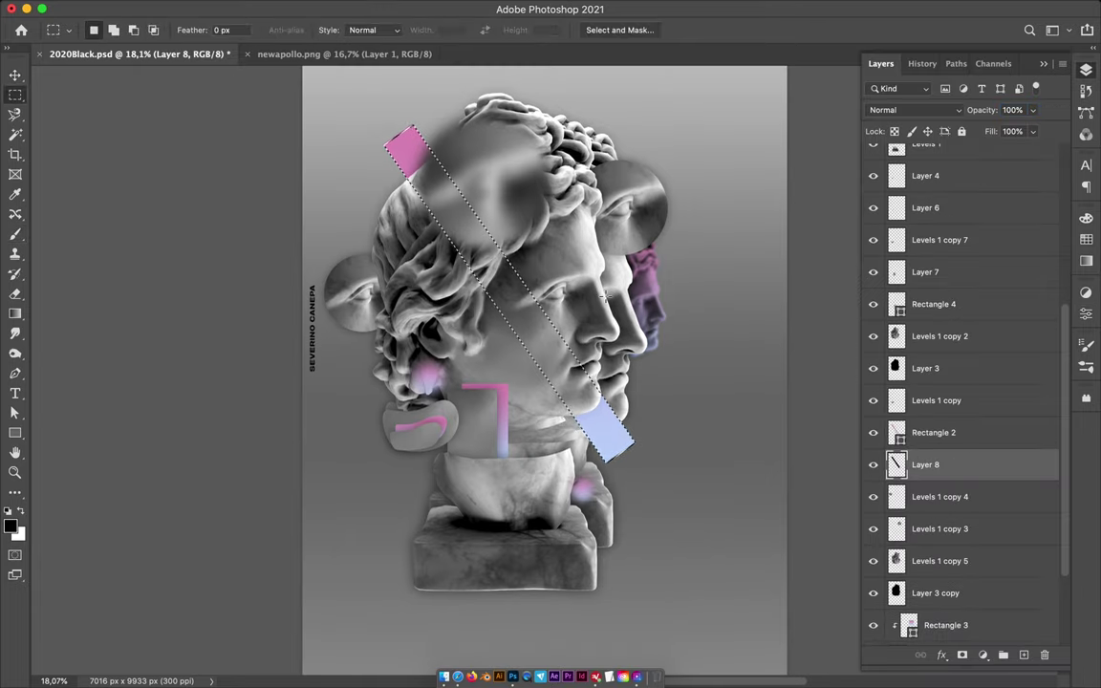
key(b)
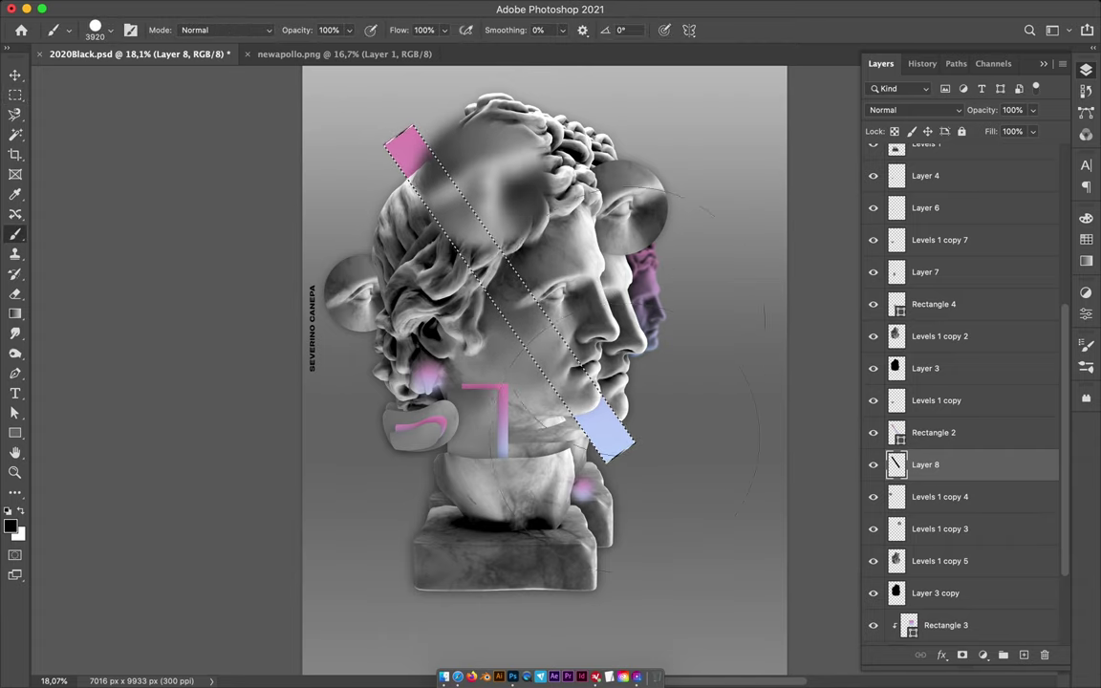
key(m)
Step: Gaussian-blur the diagonal streak and set it to Multiply at 36% fill
click(357, 9)
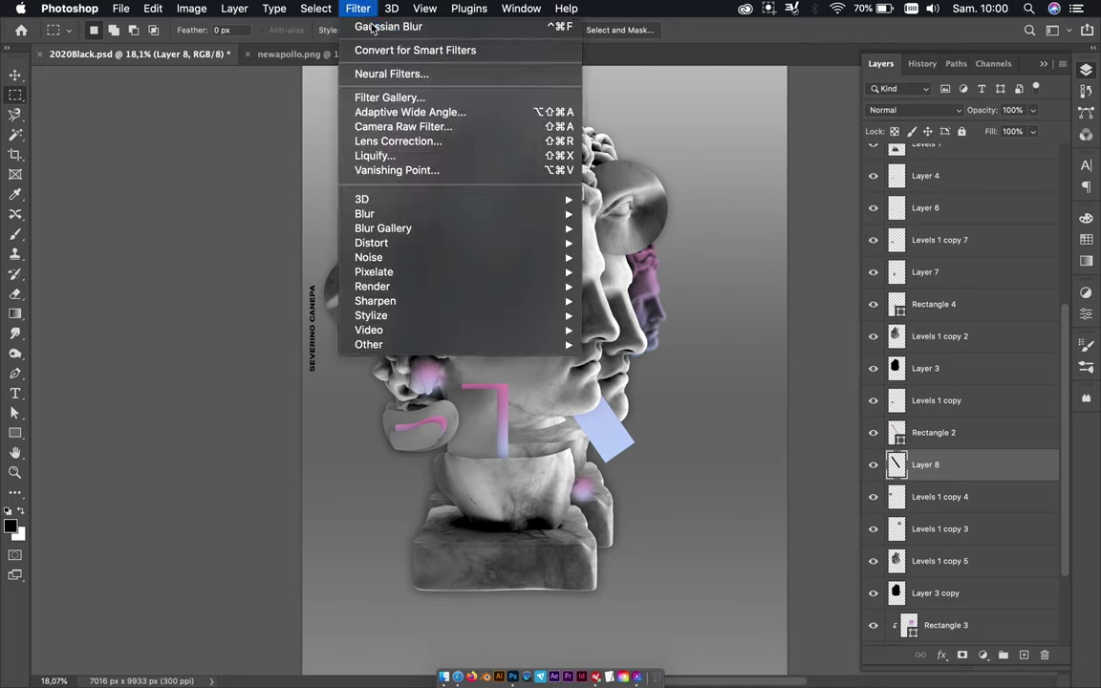
click(372, 27)
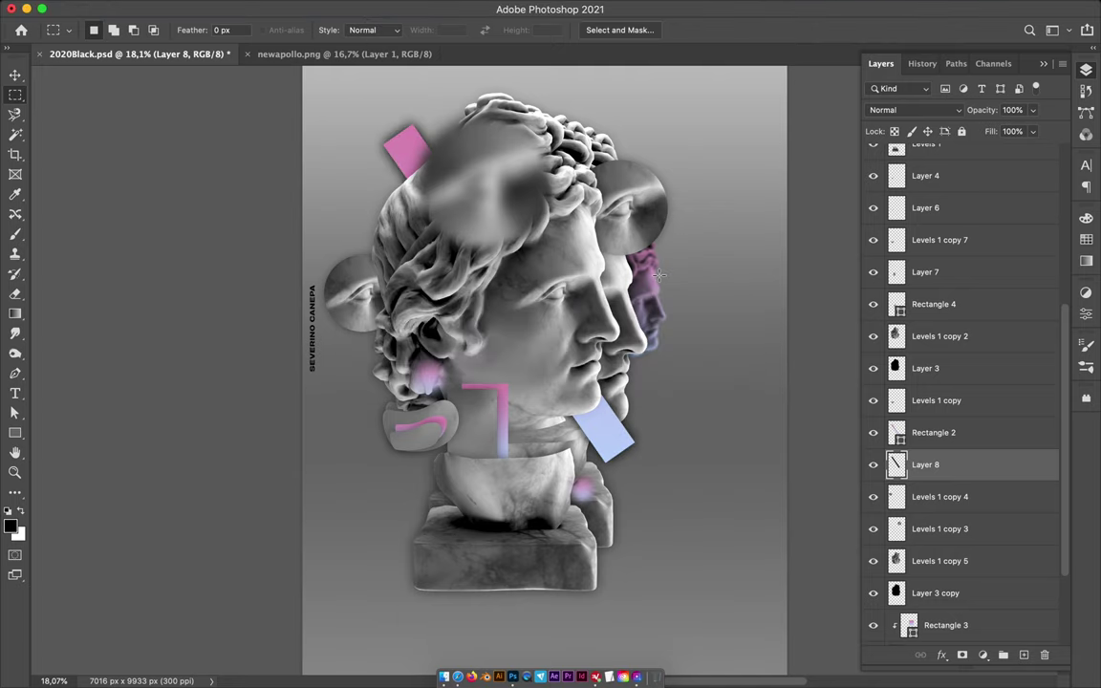
click(912, 110)
click(886, 152)
click(1032, 130)
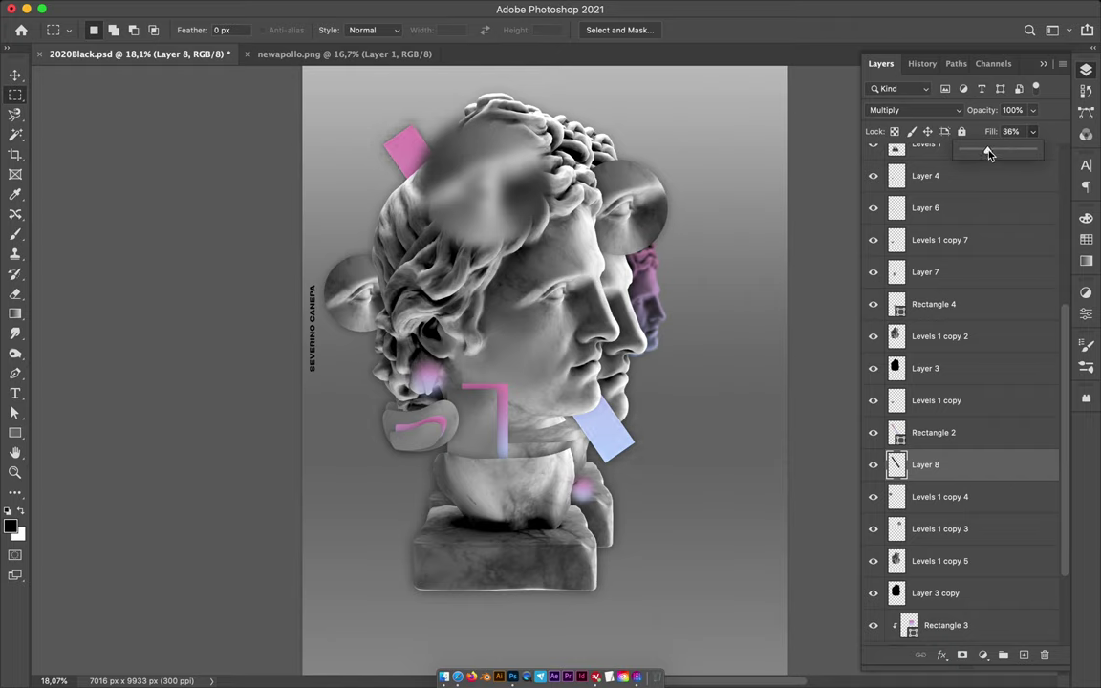
Step: Add a new layer above Levels 1 copy 2 with the pink rectangle's outline selected
key(v)
click(509, 393)
click(941, 337)
key(ctrl+shift+alt+n)
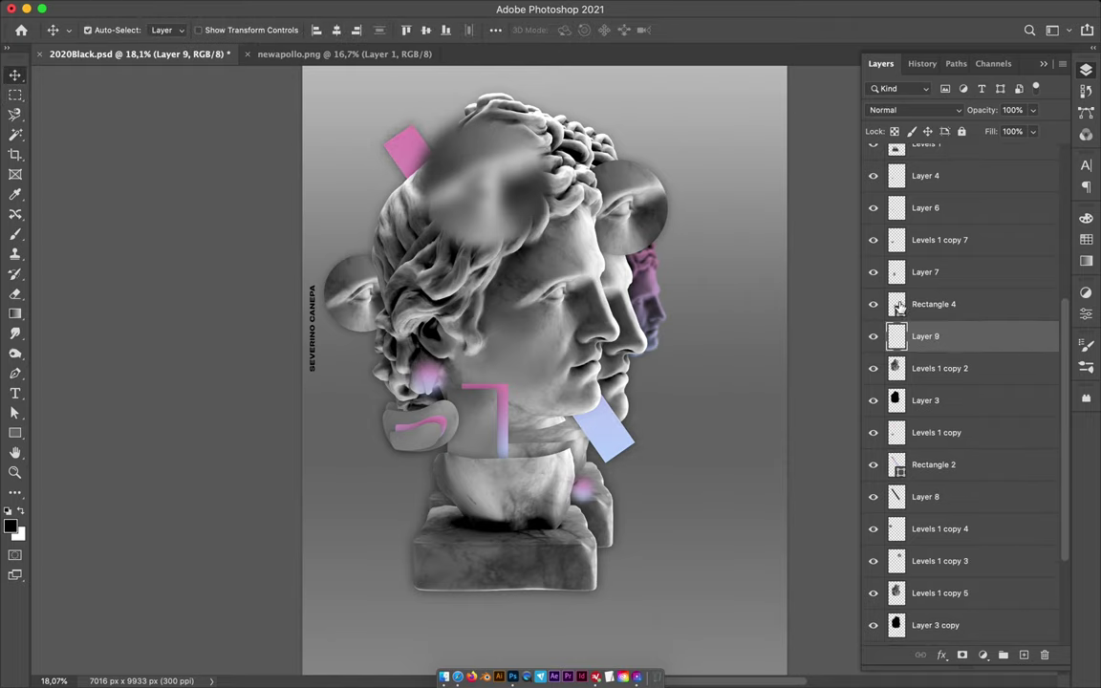
ctrl+click(898, 306)
key(b)
key(m)
Step: Gaussian-blur the new glow layer and set it to Overlay at 78% fill
click(352, 10)
click(387, 49)
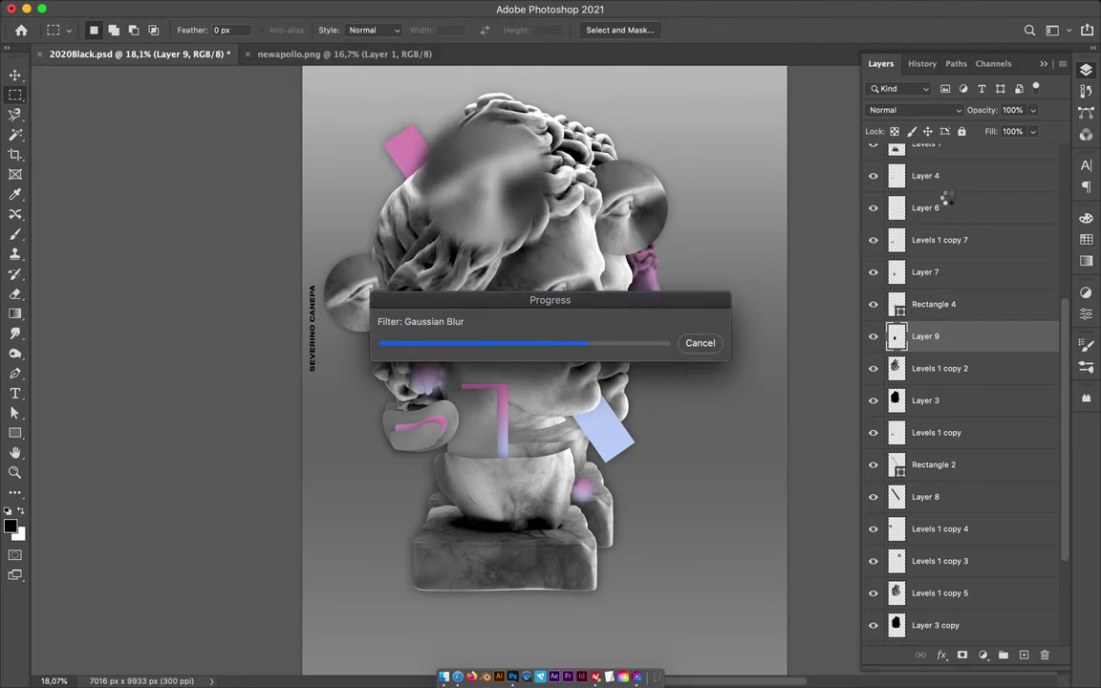
click(907, 110)
click(888, 151)
click(908, 110)
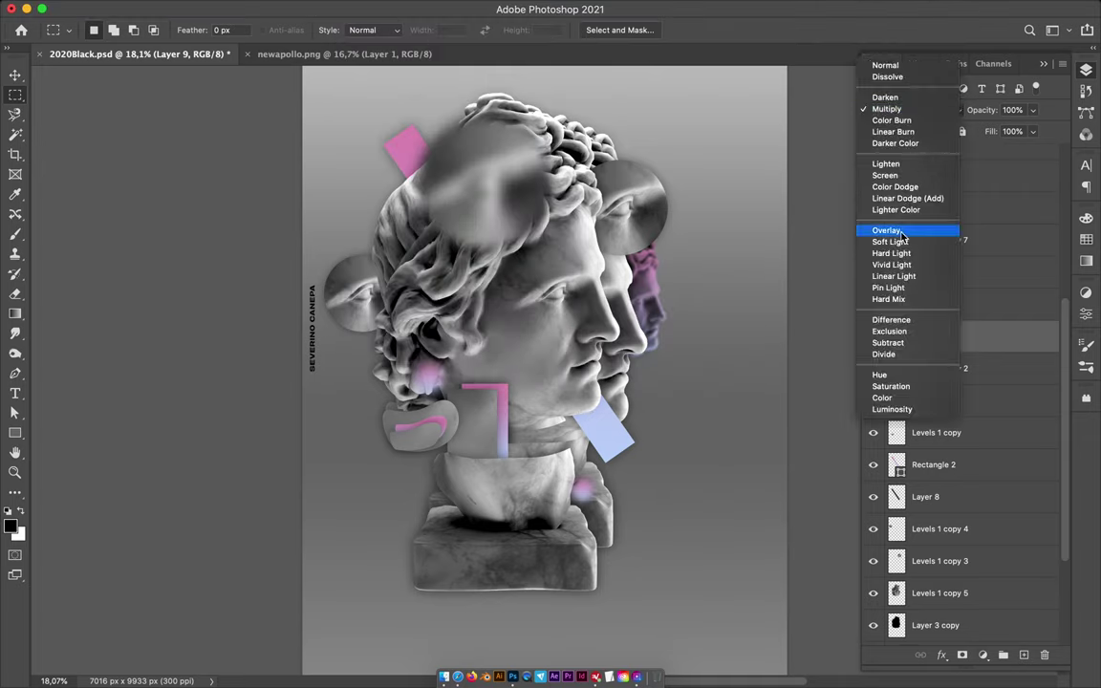
click(901, 231)
click(1032, 131)
key(ctrl+plus)
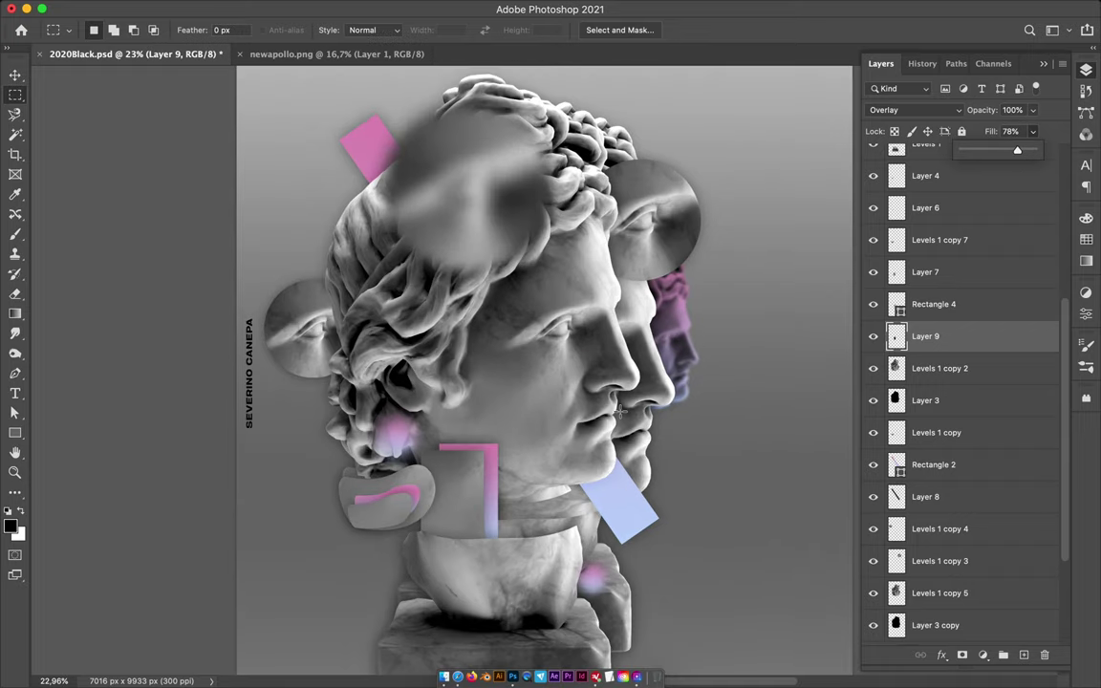
key(v)
scroll(621, 415, down, 2)
Step: Draw a wide no-fill white-stroke frame, Rectangle 5, across the face
key(u)
click(169, 29)
click(115, 99)
mouse_move(324, 382)
mouse_down()
mouse_move(675, 248)
mouse_move(719, 248)
mouse_up()
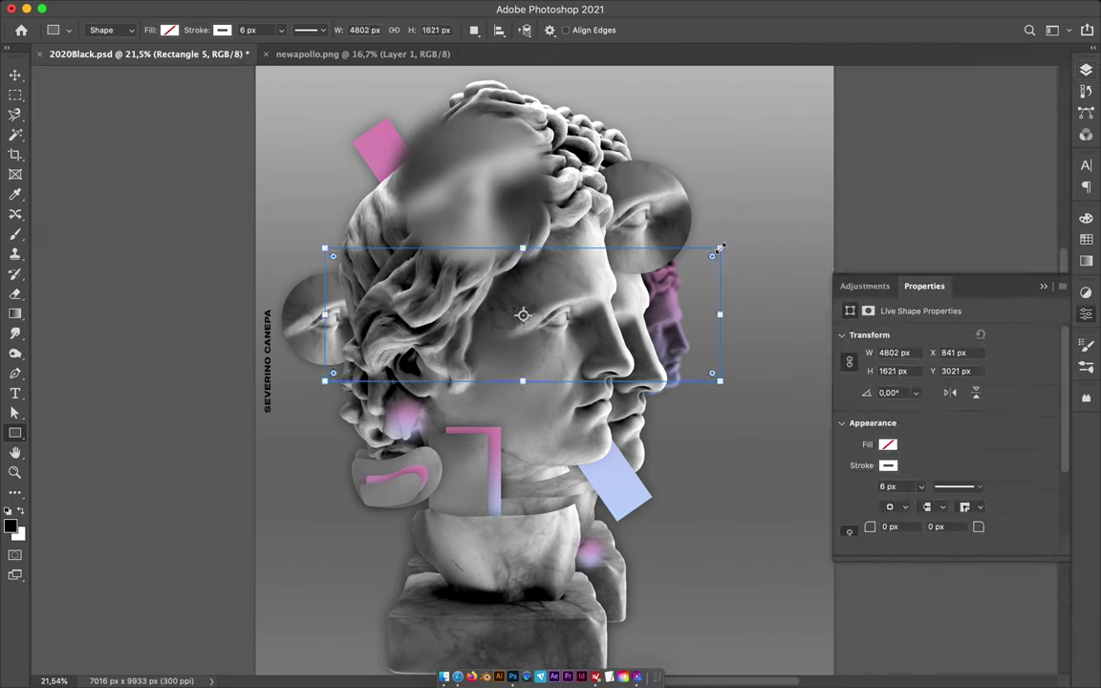
key(a)
key(v)
key(F7)
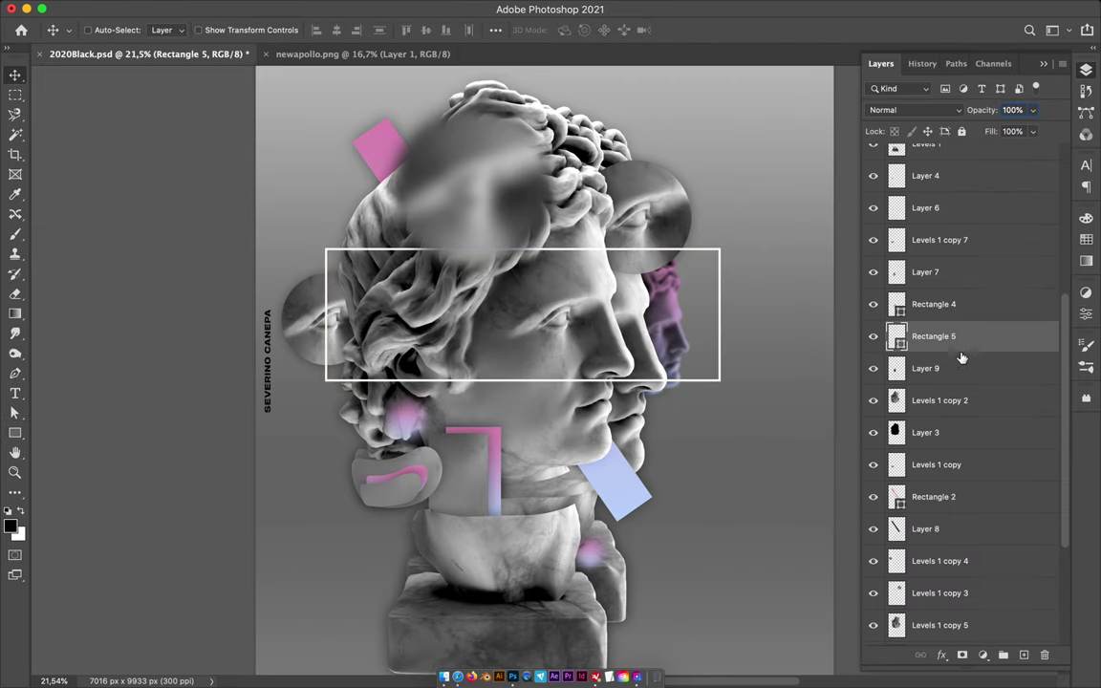
Step: Mask Rectangle 5 so the frame is hidden where it crosses the head
click(962, 656)
click(309, 314)
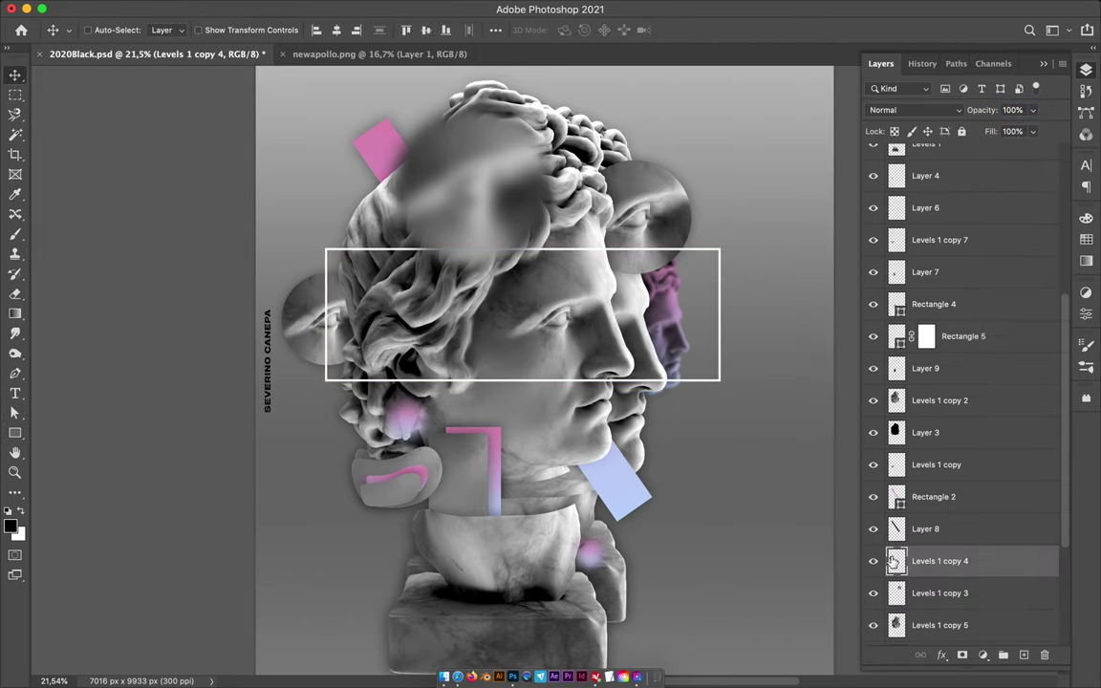
click(926, 335)
key(b)
key(v)
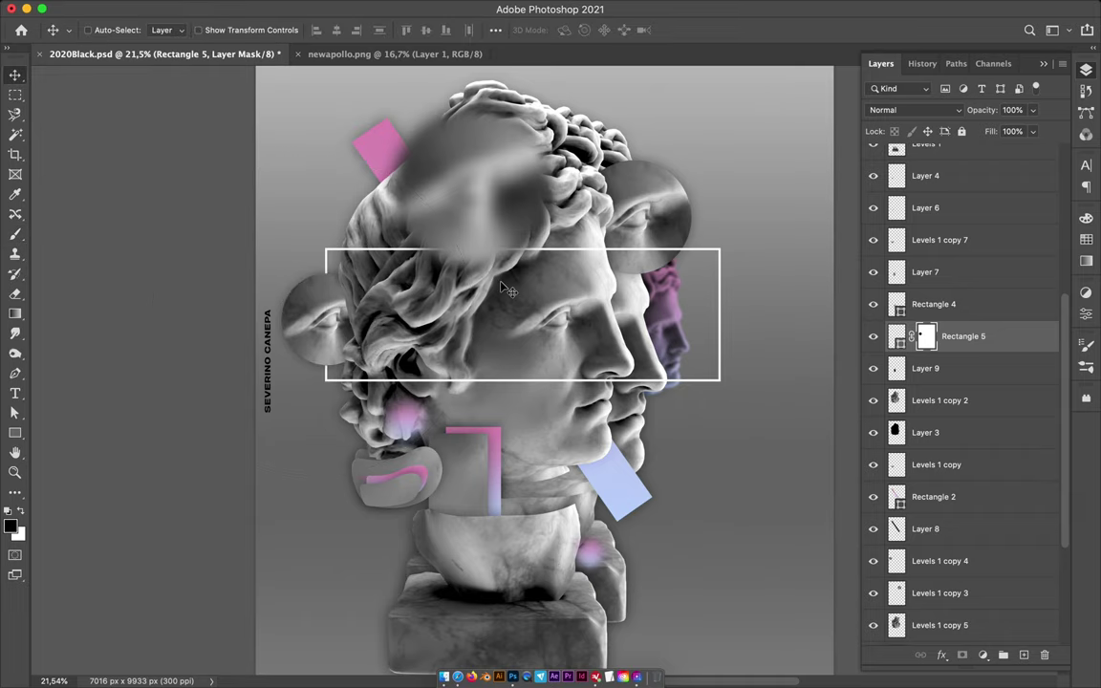
ctrl+click(895, 400)
click(926, 335)
key(b)
click(567, 473)
key(v)
key(m)
key(ctrl+d)
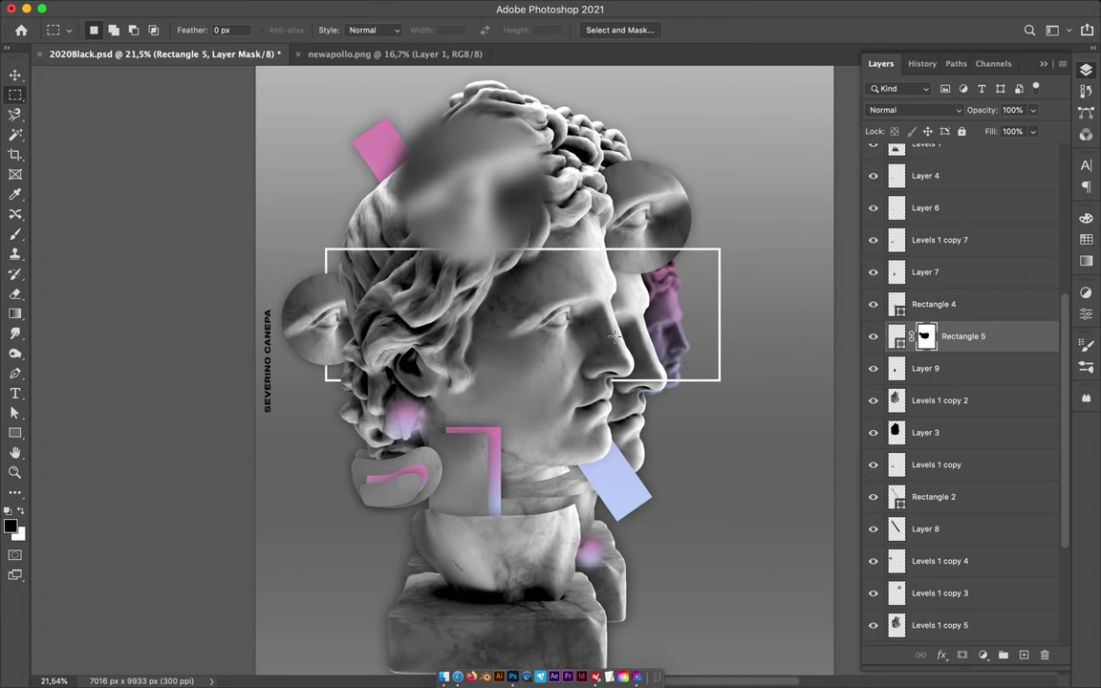
Step: Draw a tall outline frame, Rectangle 6, down over the pedestal
scroll(694, 333, down, 3)
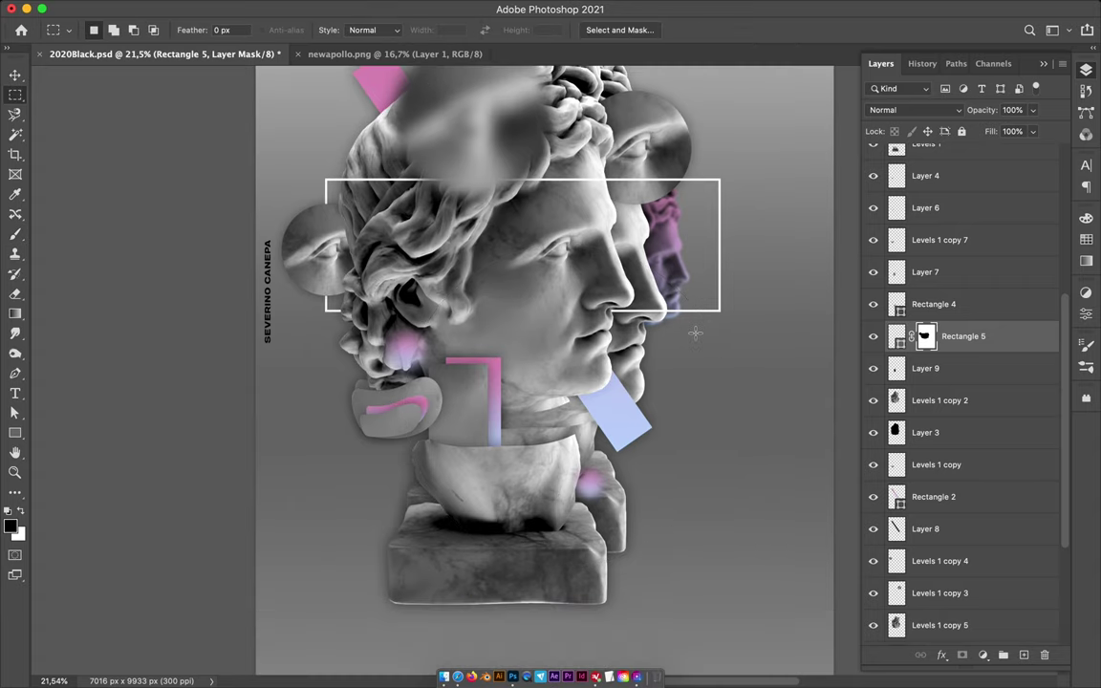
key(u)
drag(466, 409, 532, 621)
key(v)
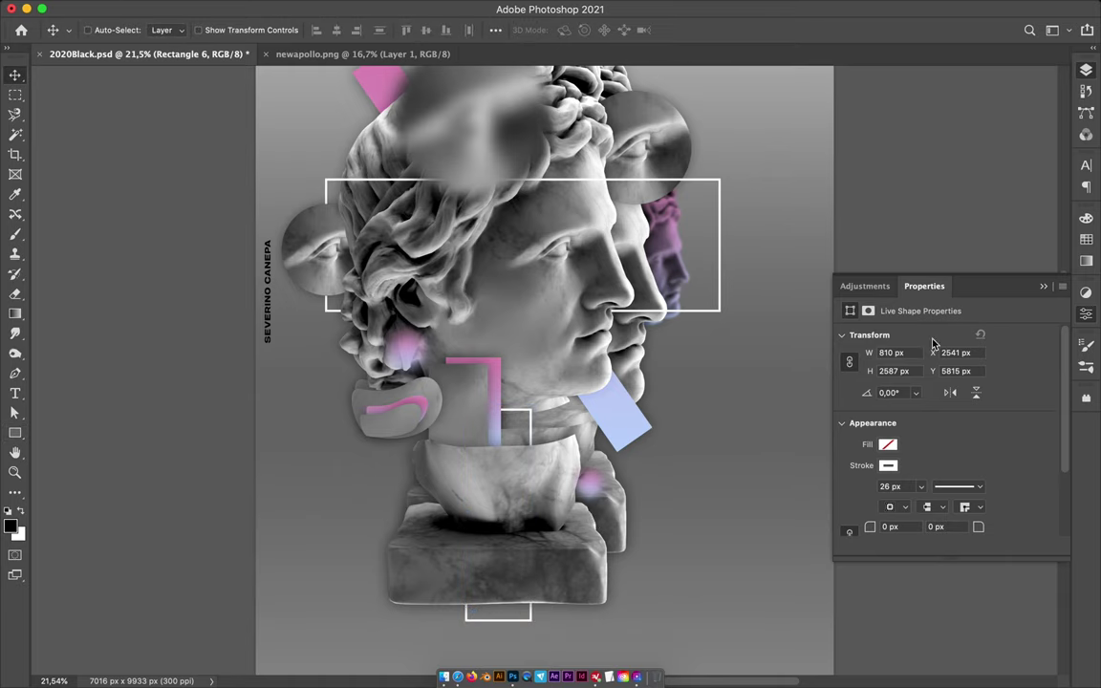
key(F7)
scroll(955, 382, up, 2)
scroll(955, 382, up, 3)
drag(956, 467, 932, 342)
Step: Mask Rectangle 6 so it passes behind the bust base
click(568, 547)
super+click(896, 467)
click(926, 339)
key(b)
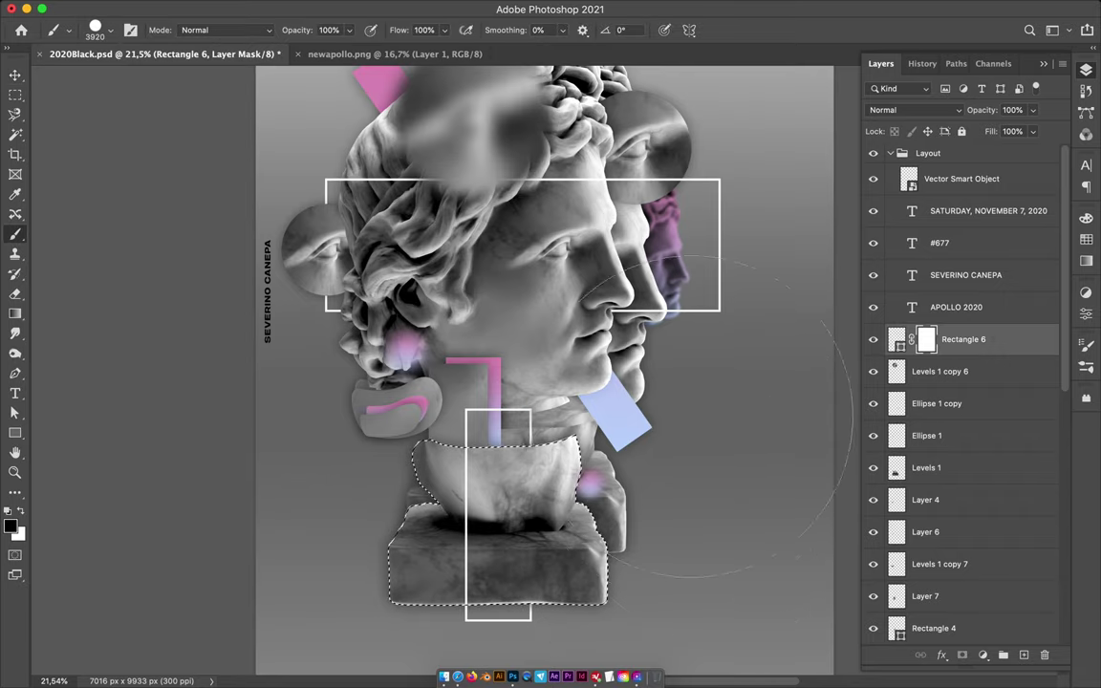
key(m)
key(super+d)
scroll(692, 417, up, 3)
Step: Undo a stray small rectangle and switch to another shape drawing mode
key(u)
drag(394, 291, 408, 307)
key(ctrl+z)
right_click(14, 432)
Step: Fill the small circle with white and shrink it to 225 px
click(76, 449)
click(221, 29)
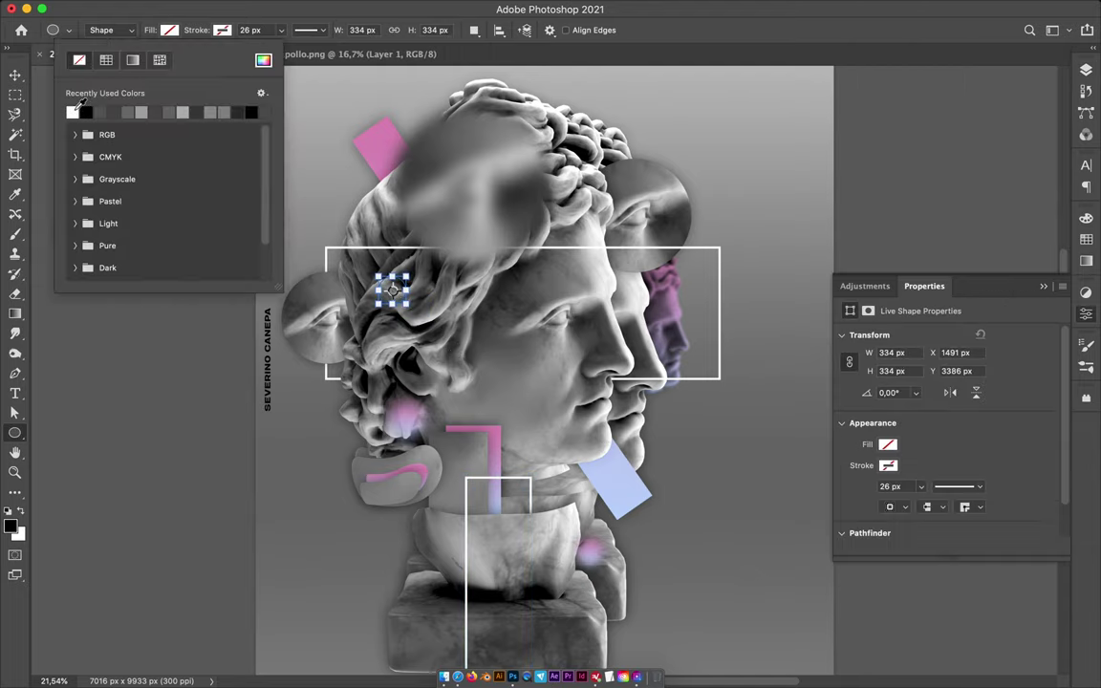
click(72, 112)
key(v)
key(ctrl+t)
mouse_move(409, 272)
mouse_down()
mouse_move(385, 264)
mouse_move(377, 284)
mouse_up()
key(Return)
Step: Replace a discarded ellipse with a long rectangle drawn across the eyes
scroll(554, 449, down, 2)
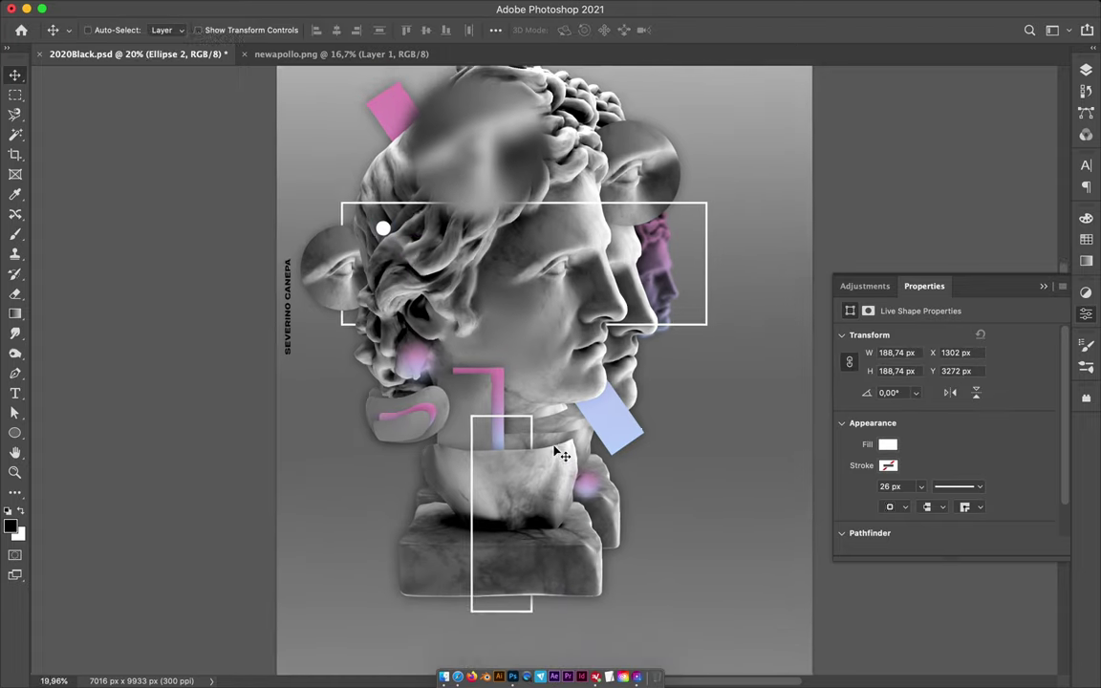
scroll(562, 456, down, 1)
key(u)
drag(354, 215, 585, 248)
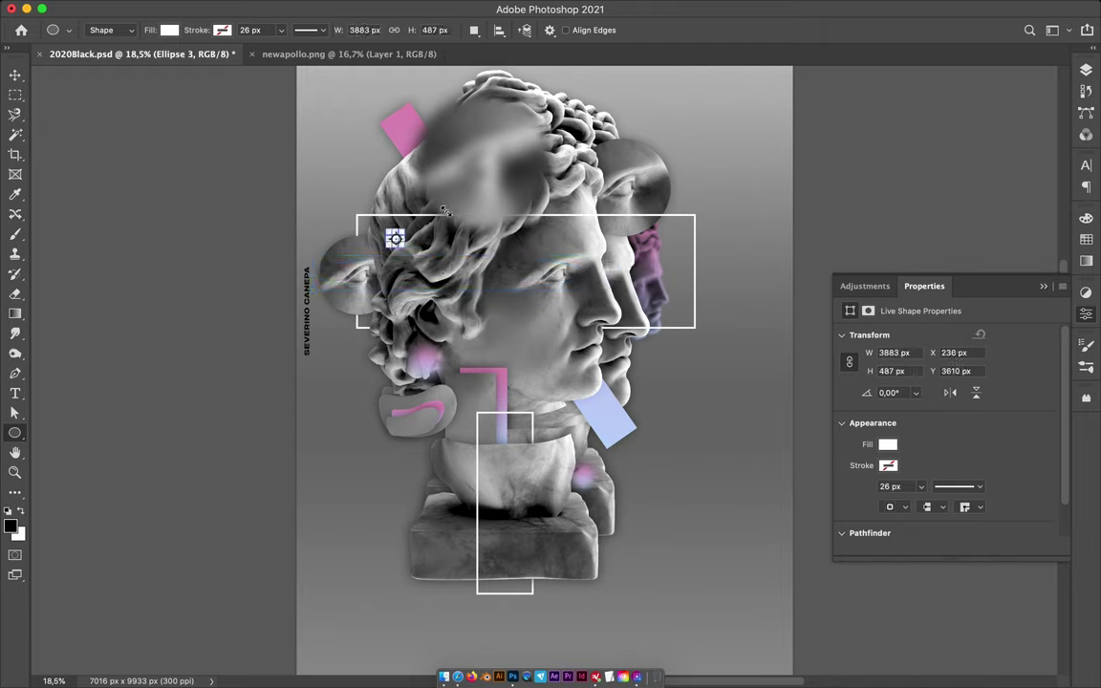
key(ctrl+z)
click(14, 431)
click(95, 421)
drag(315, 256, 649, 294)
Step: Give the eye rectangle no fill and a white stroke
key(v)
key(a)
click(227, 30)
click(111, 46)
click(275, 34)
click(329, 31)
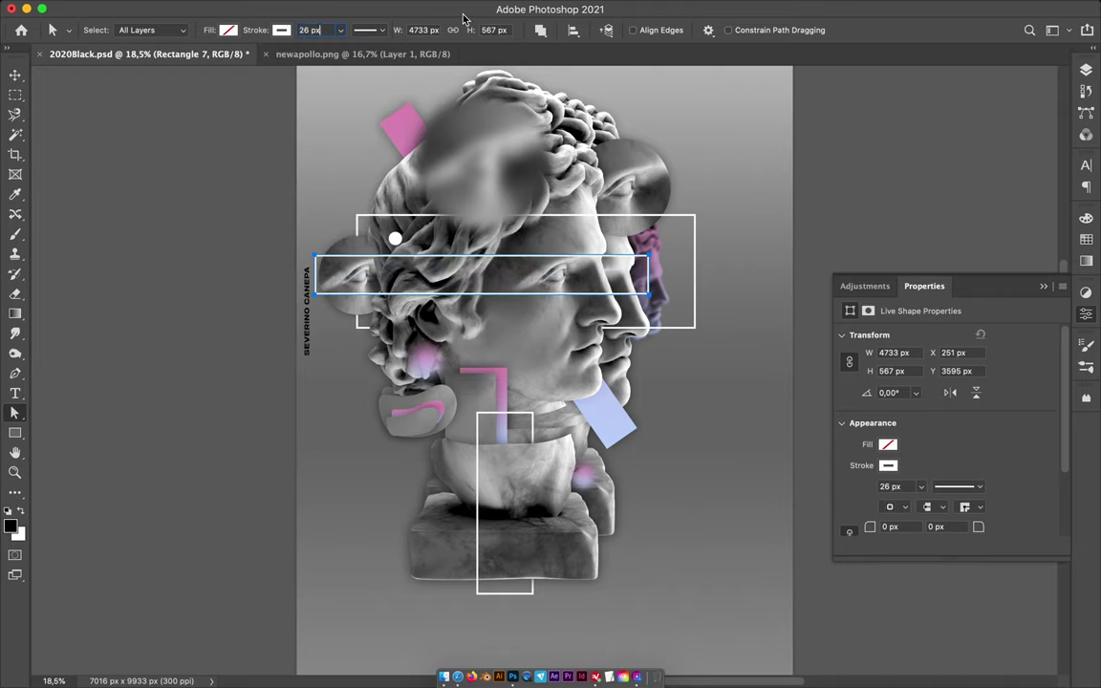
text(v)
key(Return)
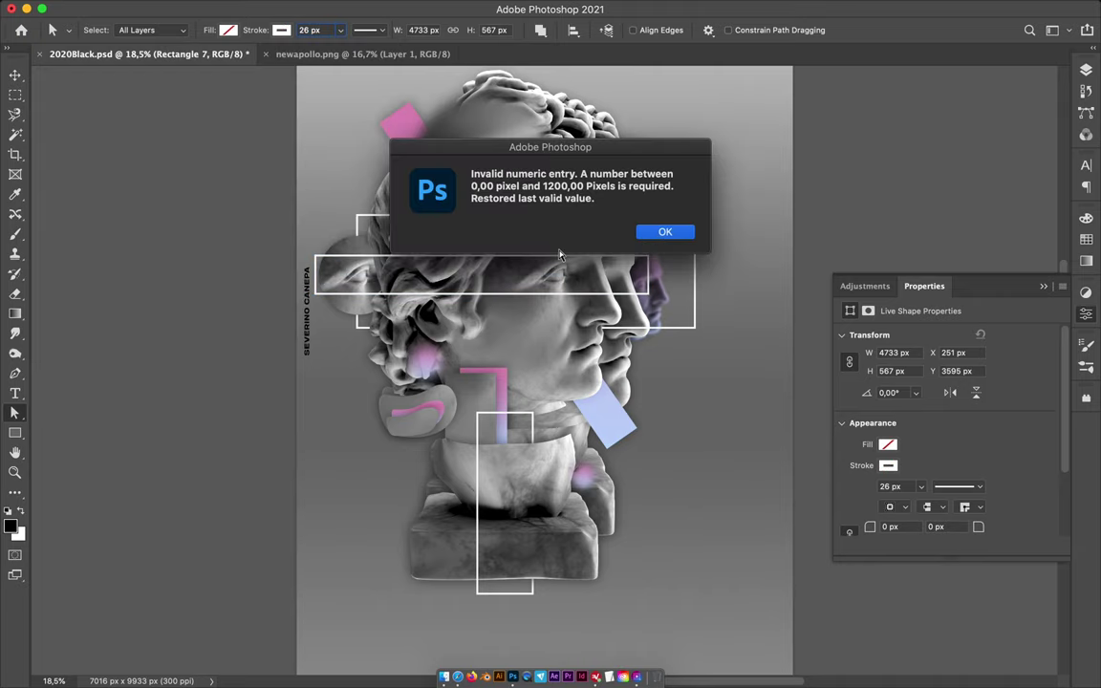
key(Return)
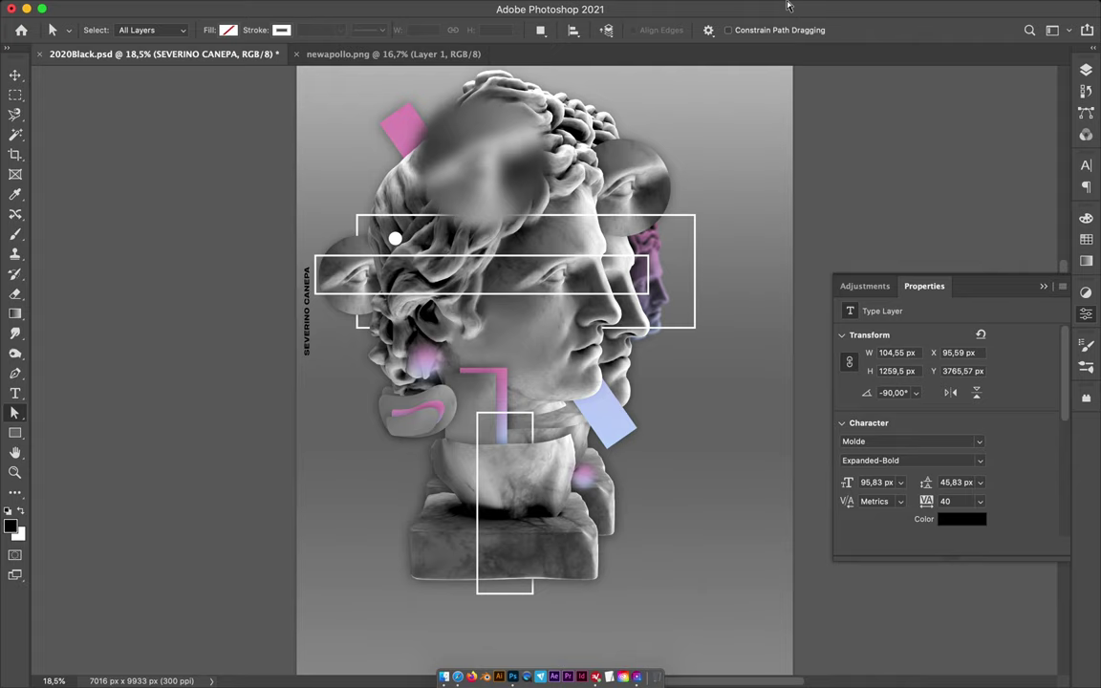
Step: Save the document and reselect the long eye-level rectangle
key(v)
key(super+s)
key(super+z)
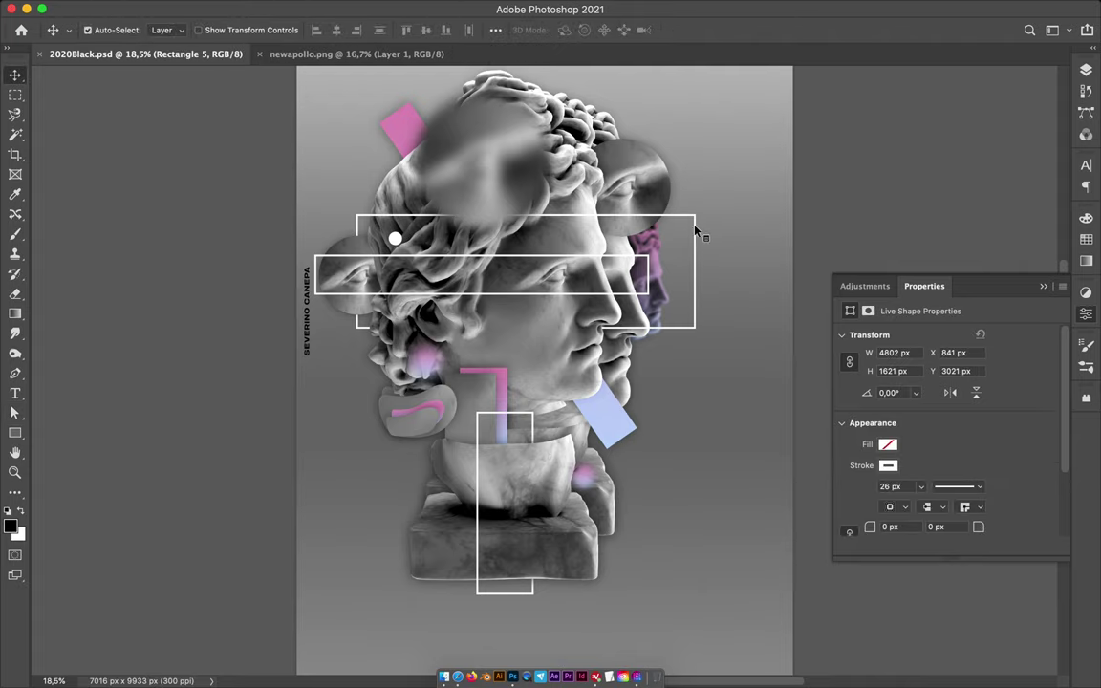
key(a)
click(754, 174)
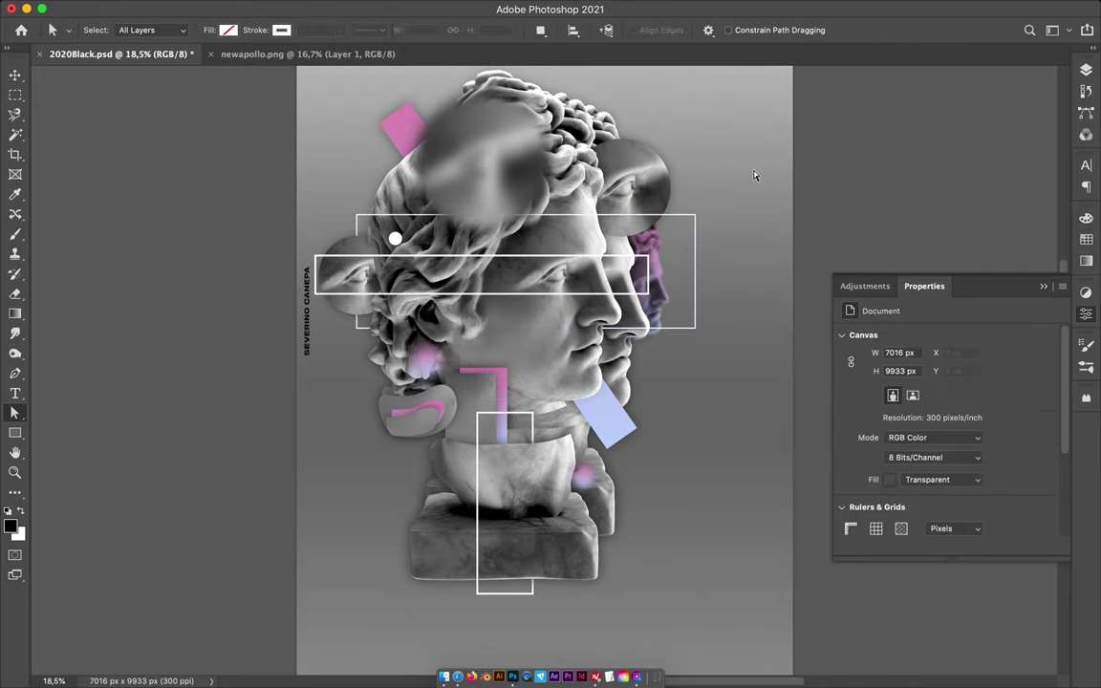
click(611, 274)
key(v)
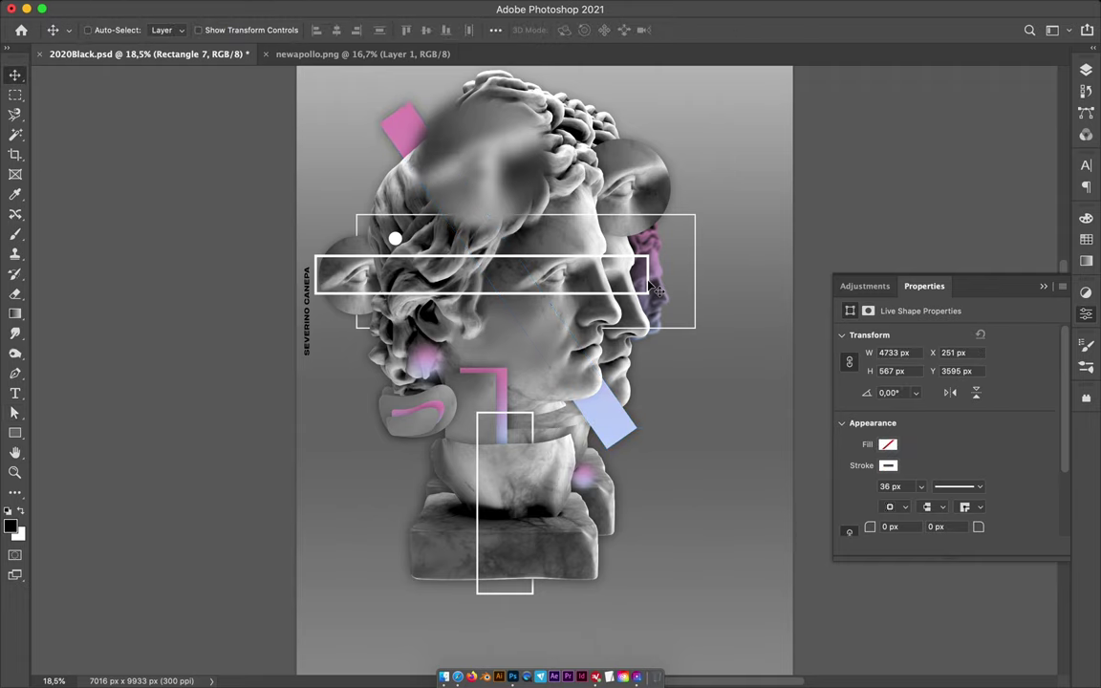
Step: Paint black on the rectangle's layer mask to hide it over the head
key(F7)
scroll(993, 553, down, 5)
click(992, 552)
scroll(992, 478, up, 5)
click(925, 340)
key(b)
drag(516, 172, 434, 153)
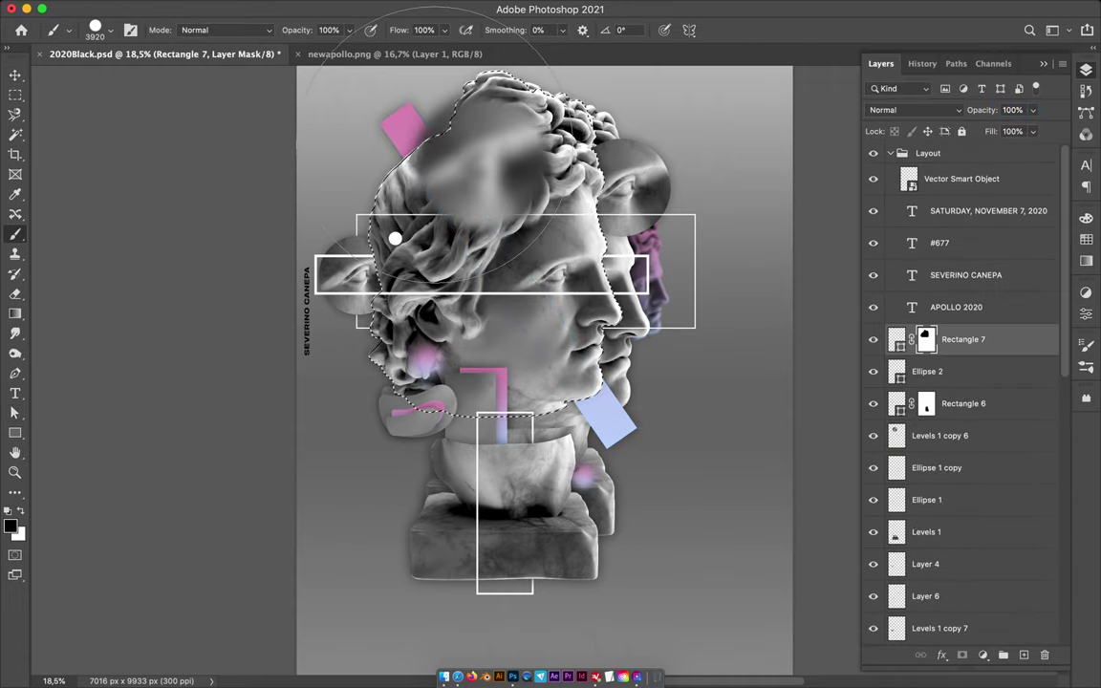
key(v)
key(m)
click(406, 275)
key(v)
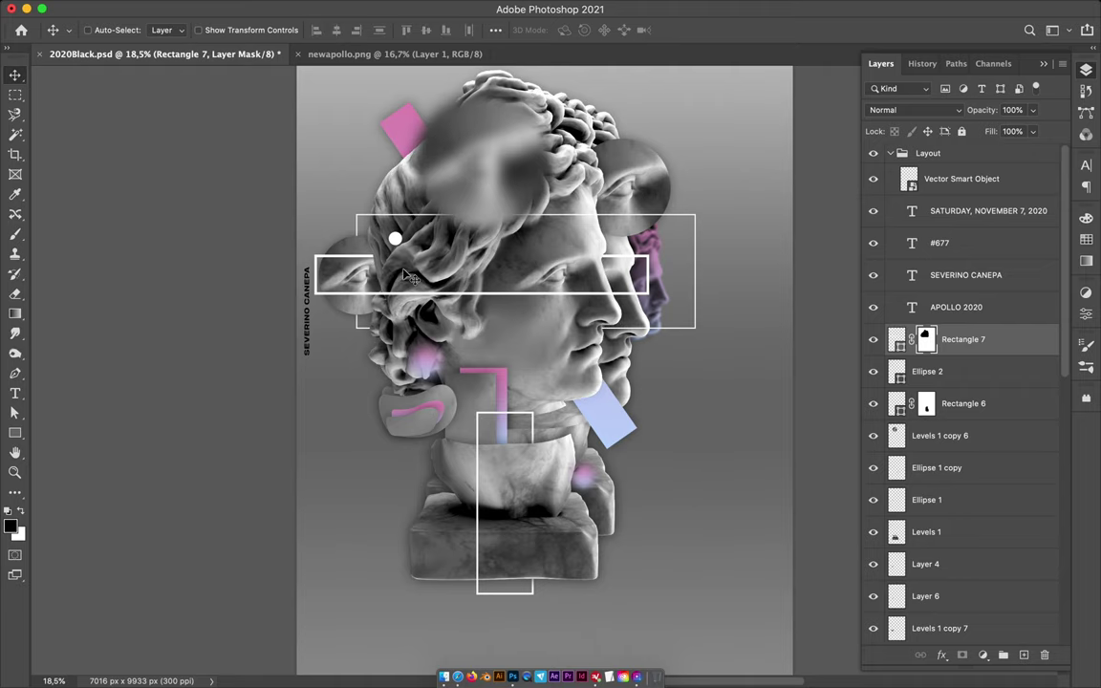
drag(306, 310, 307, 478)
click(322, 245)
key(ctrl+t)
drag(316, 221, 308, 221)
key(Return)
Step: Draw a new tall rectangle, Rectangle 8, 410 × 1654 px
scroll(592, 279, up, 2)
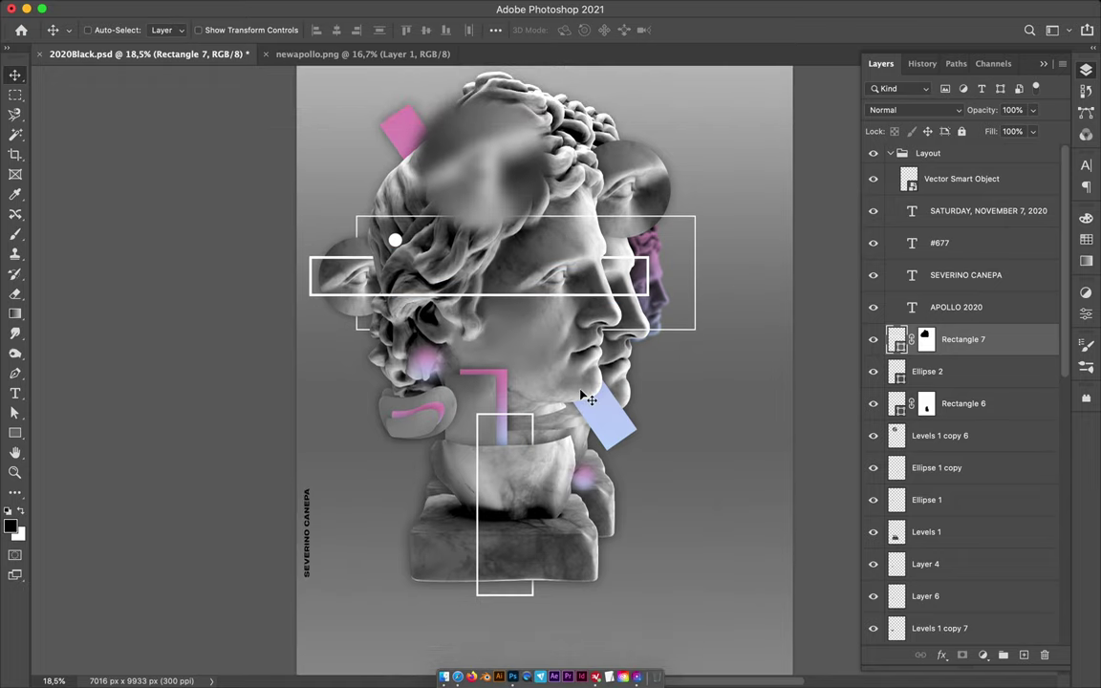
scroll(584, 398, up, 1)
key(u)
drag(418, 315, 456, 431)
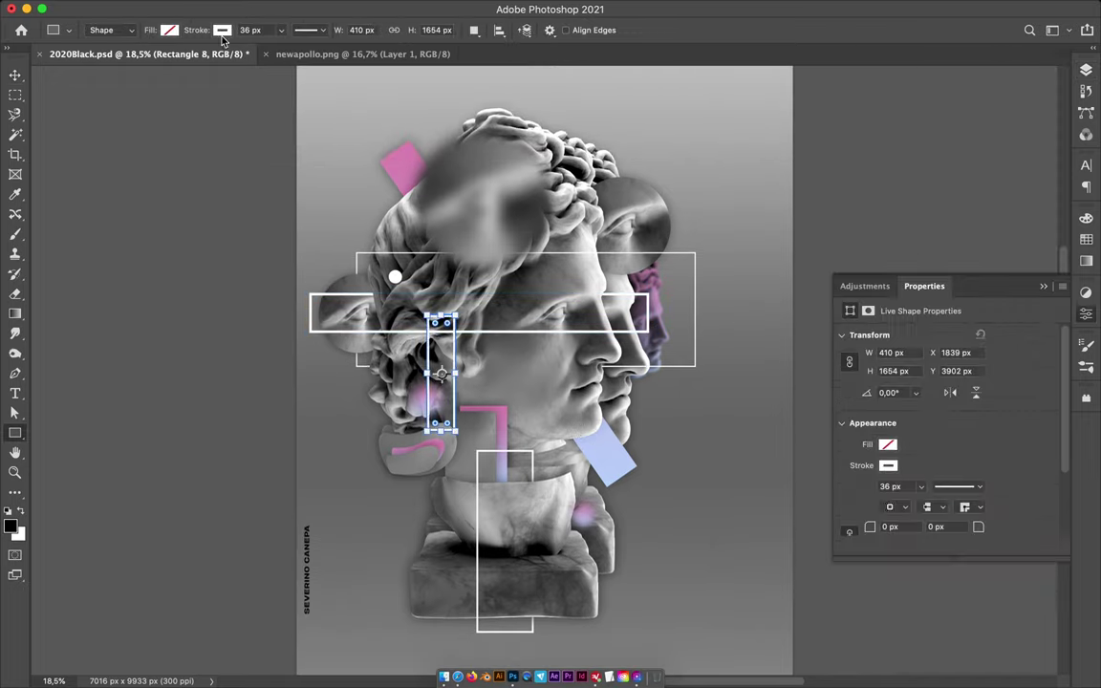
Step: Fill the tall bar with the pink-blue gradient, rotate it about 49°, and move it
click(169, 30)
click(123, 49)
key(ctrl+t)
drag(453, 302, 502, 334)
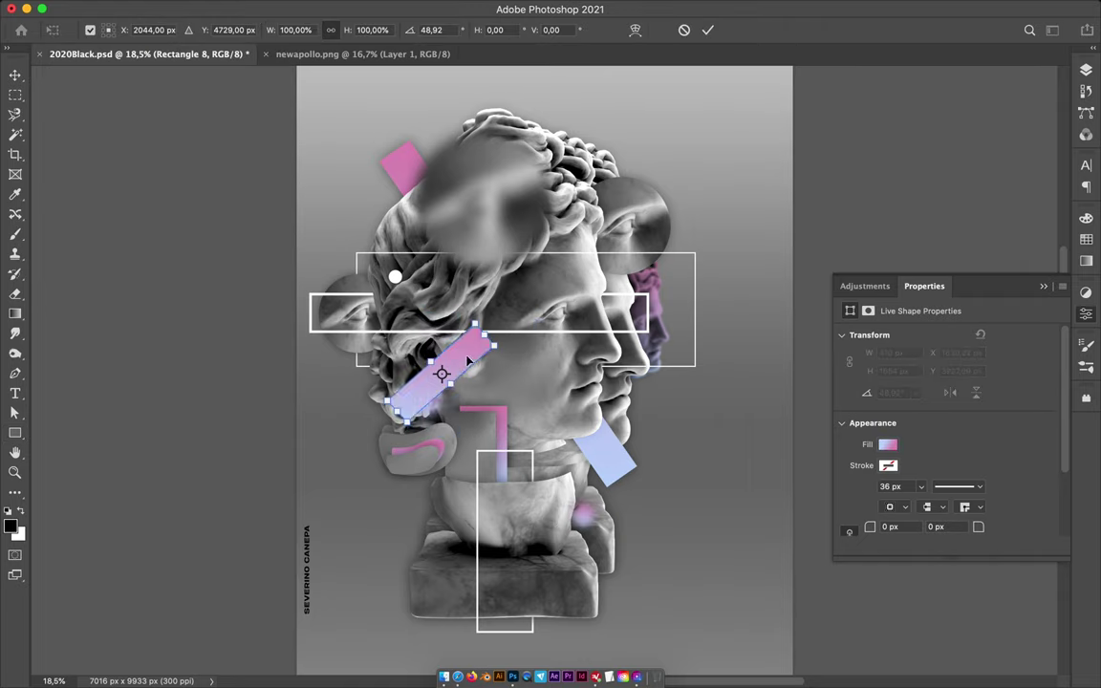
drag(449, 378, 493, 336)
key(Return)
Step: Apply a Gaussian Blur of about 23 px to the gradient bar
click(356, 9)
click(631, 297)
drag(799, 316, 777, 316)
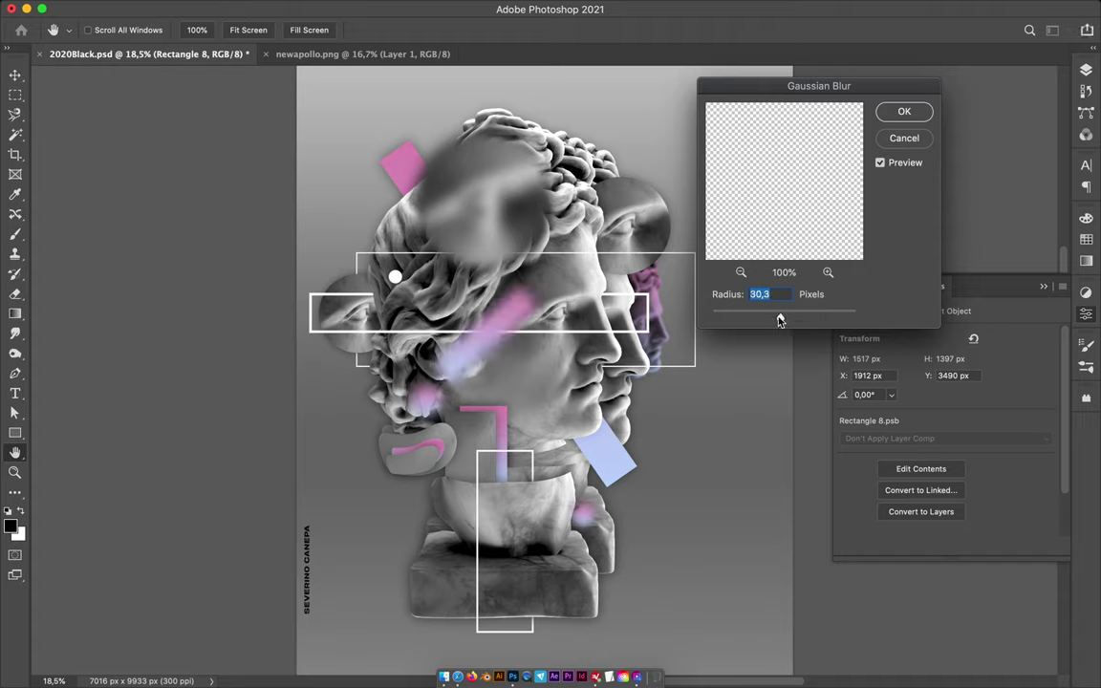
click(904, 111)
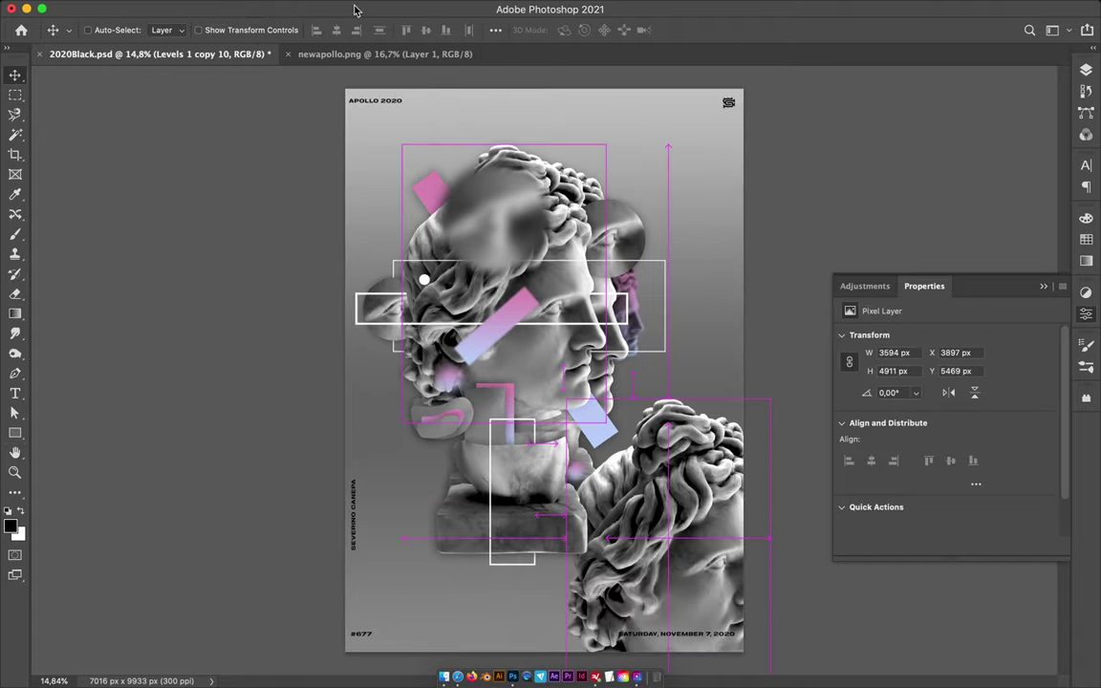
Step: Blur the statue copy Levels 1 copy 10 at 164.8 px and place it behind the bust
click(357, 10)
click(392, 32)
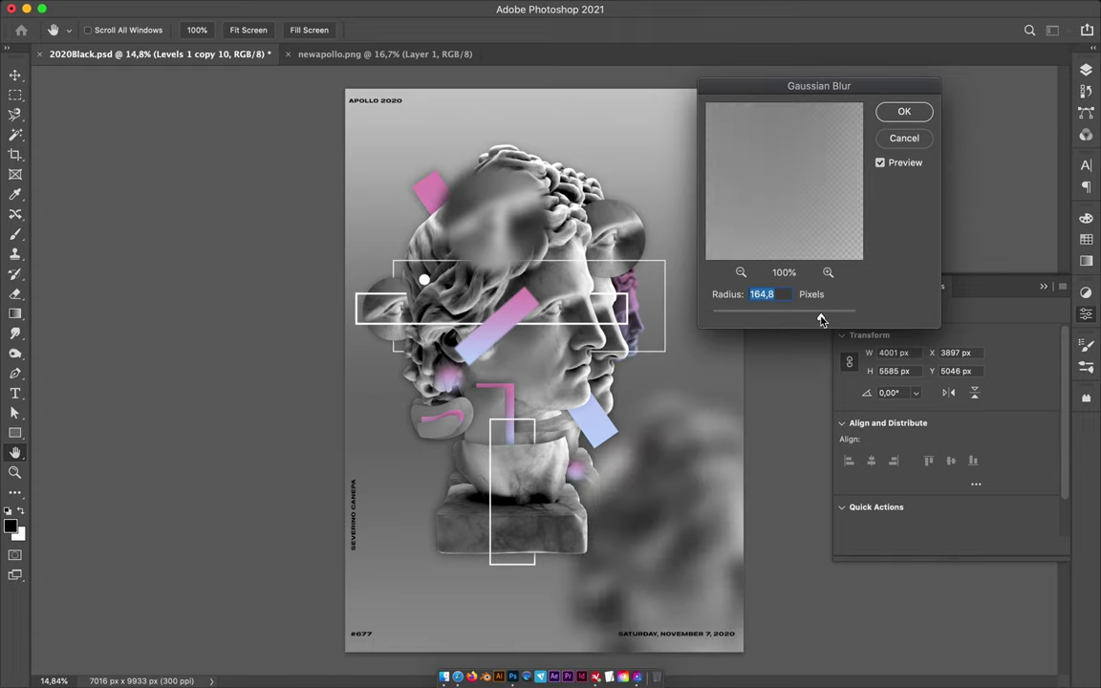
click(904, 111)
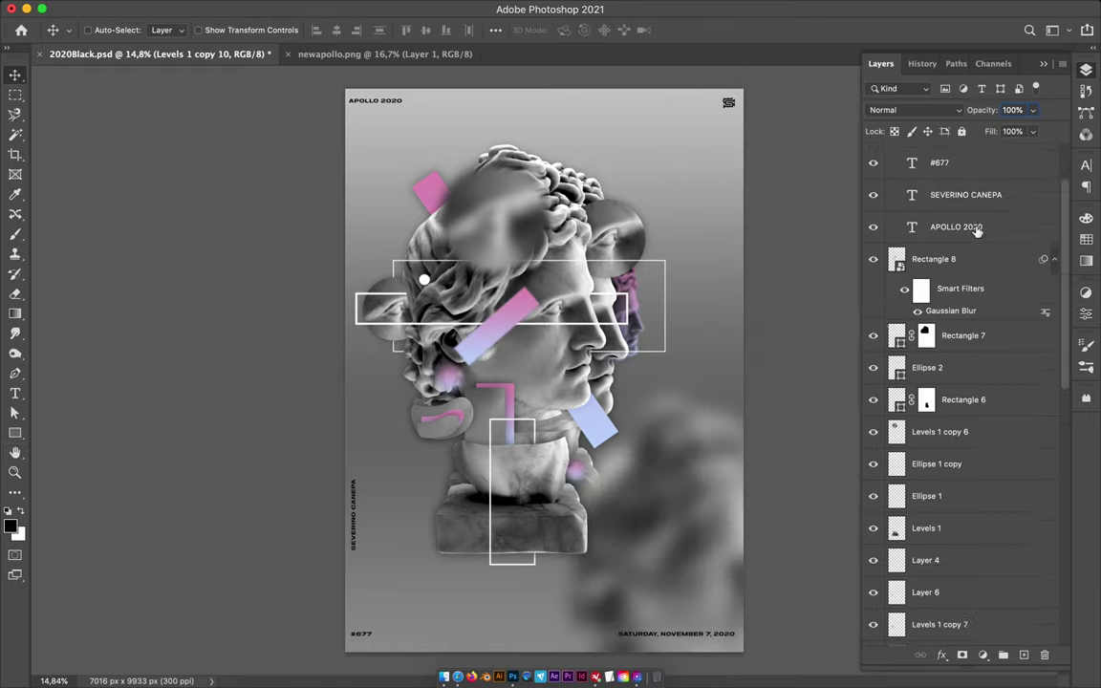
drag(941, 544, 941, 329)
drag(663, 516, 520, 298)
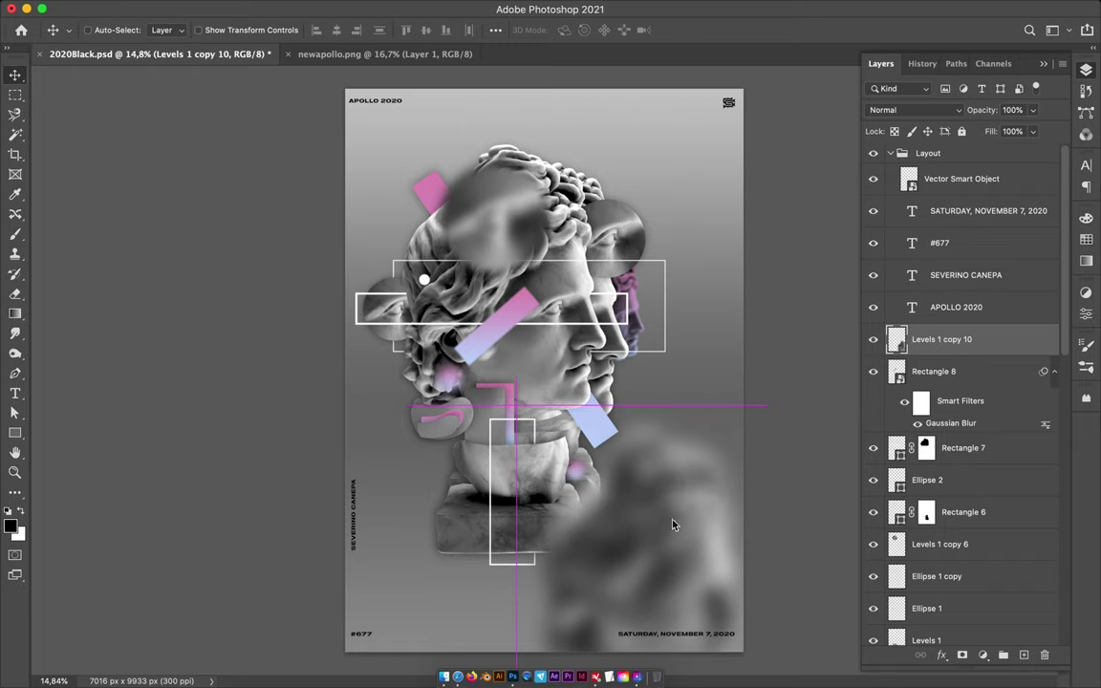
mouse_move(941, 339)
mouse_down()
mouse_move(904, 650)
mouse_move(936, 574)
mouse_up()
drag(539, 368, 500, 406)
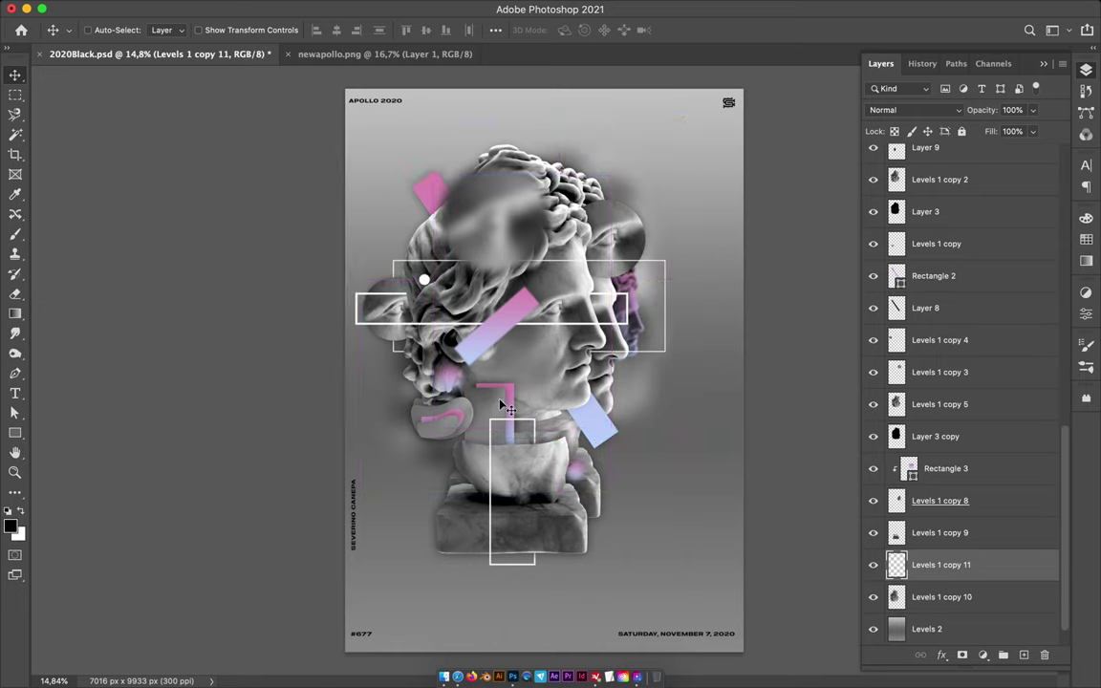
Step: Move the gradient bar up-left and below Ellipse 2 in the layer stack
ctrl+click(427, 280)
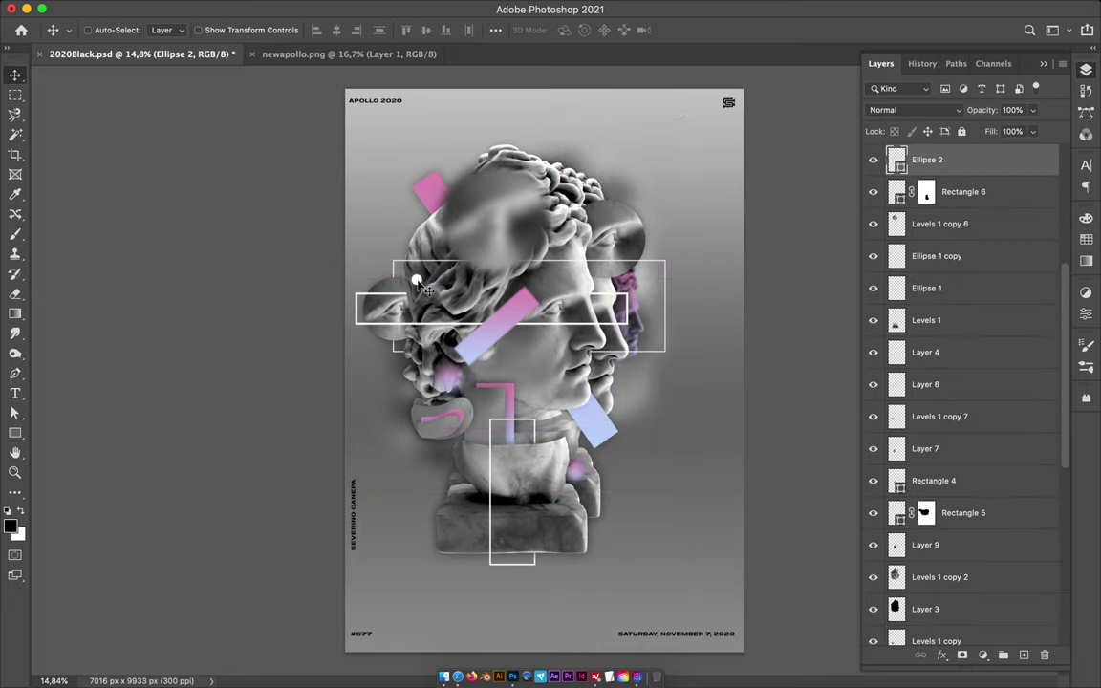
drag(443, 312, 414, 291)
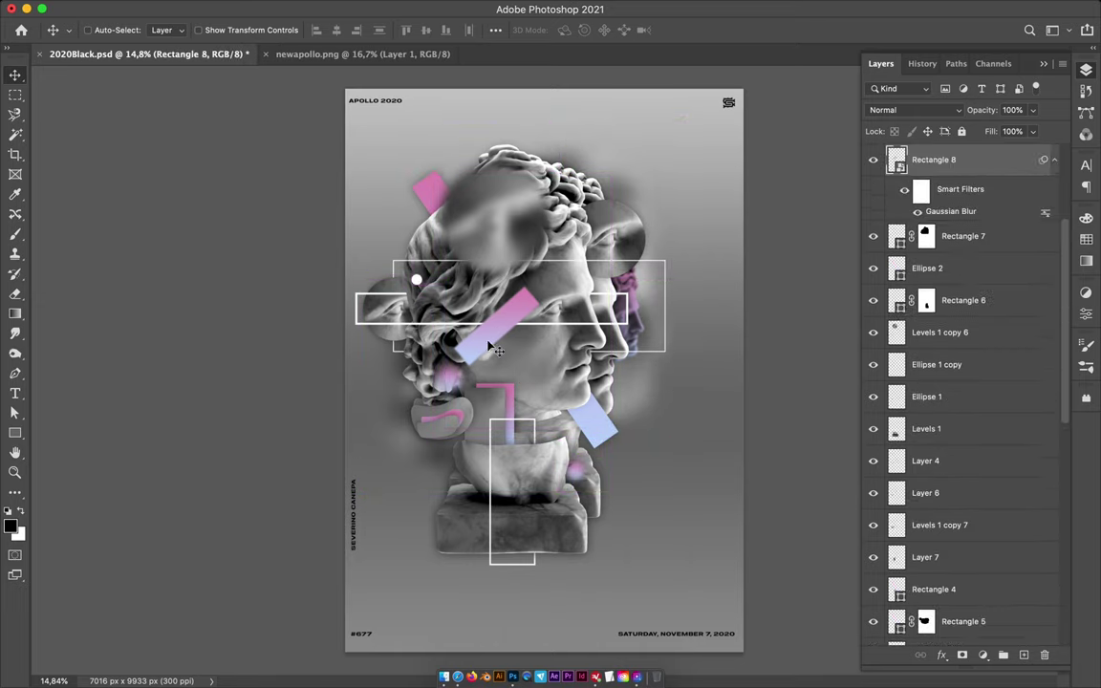
mouse_move(952, 158)
mouse_down()
mouse_move(1006, 238)
mouse_move(965, 304)
mouse_up()
ctrl+click(456, 316)
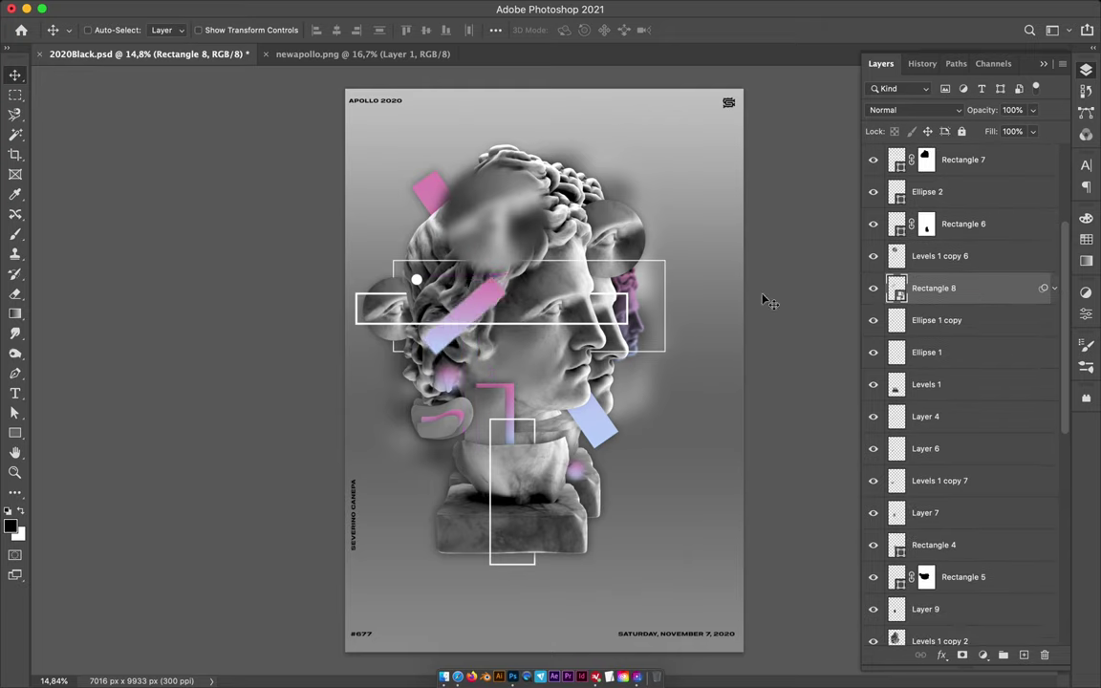
scroll(960, 336, down, 10)
key(ctrl+alt+a)
drag(447, 277, 467, 287)
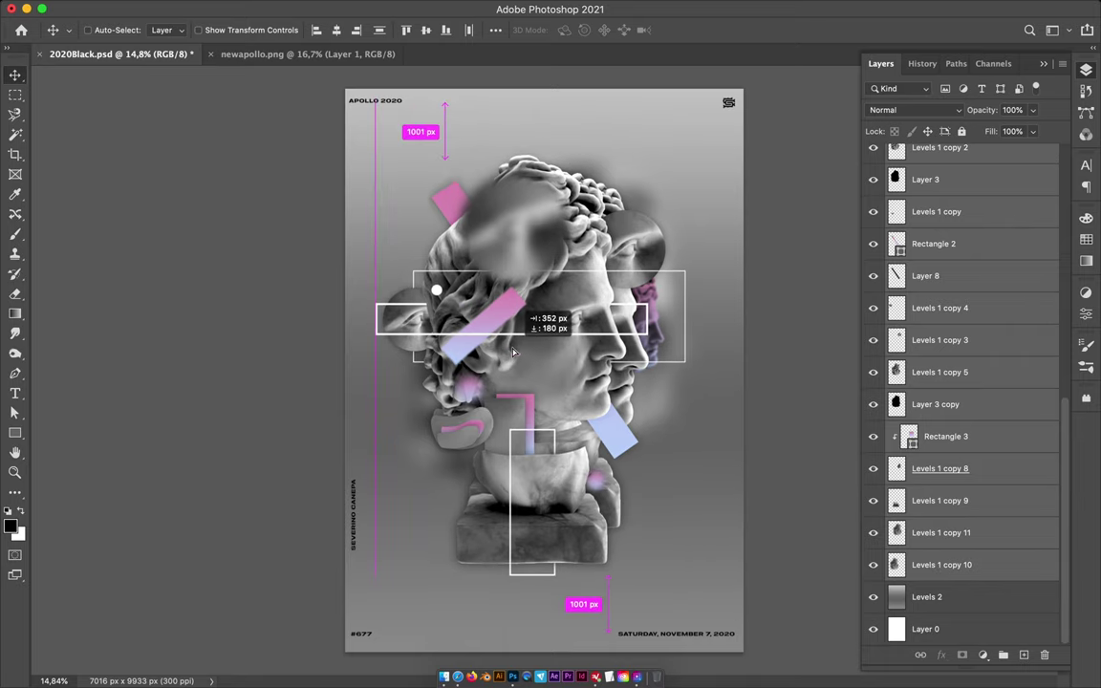
drag(354, 501, 351, 344)
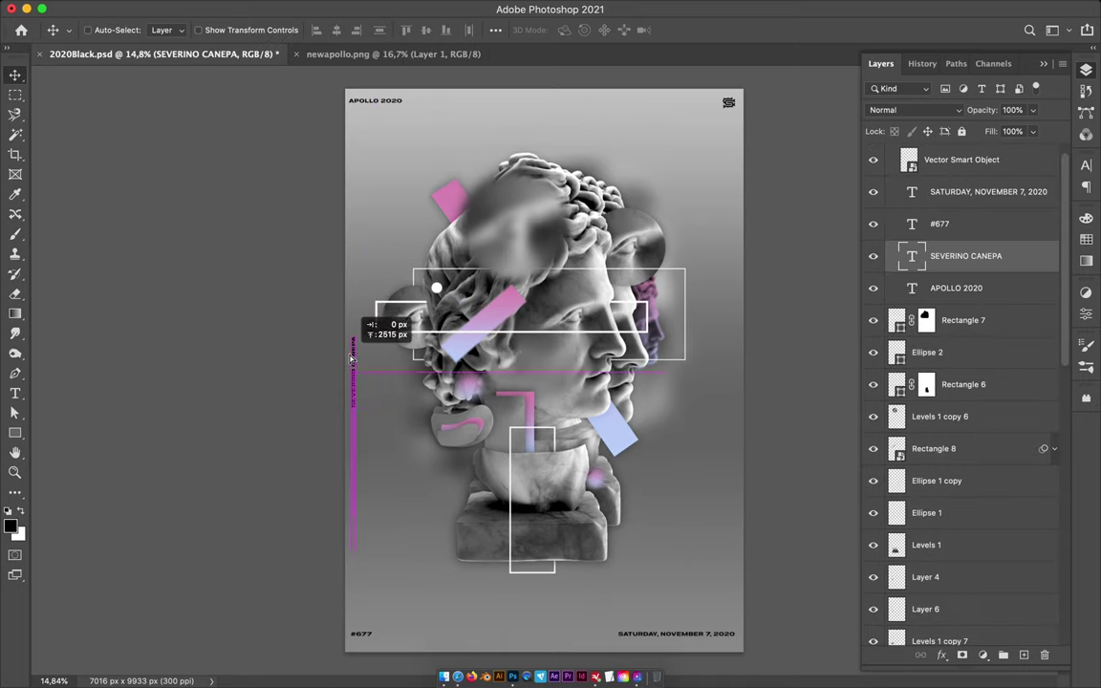
Step: Set the Layout group's fill to 42%
click(889, 153)
click(1032, 131)
drag(1040, 151, 993, 153)
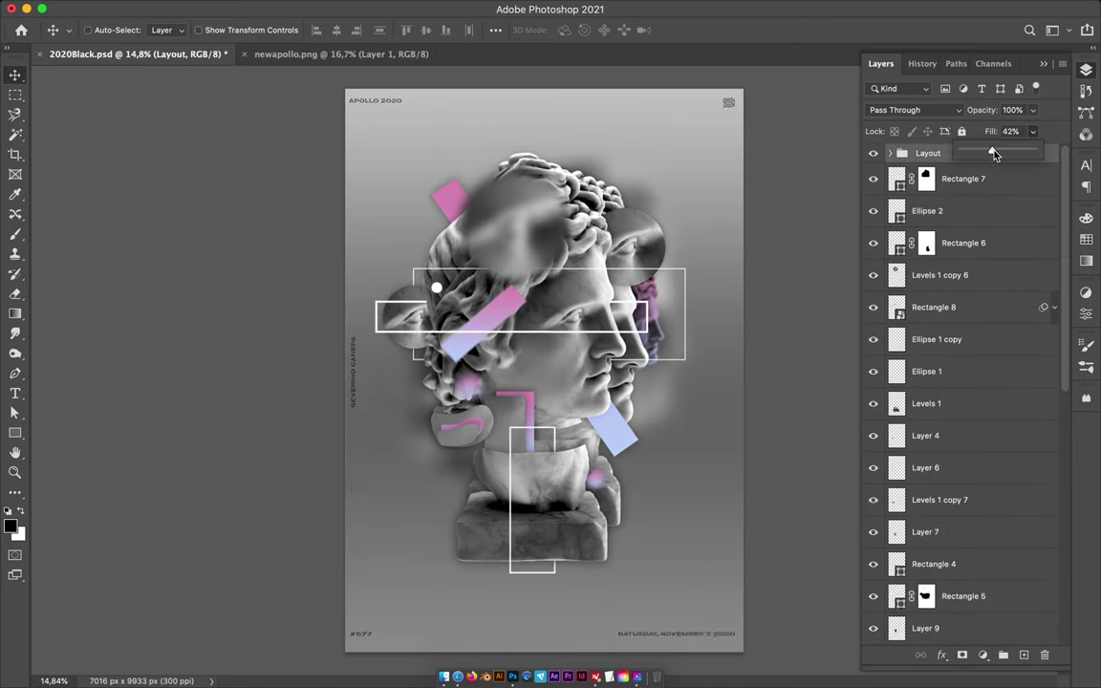